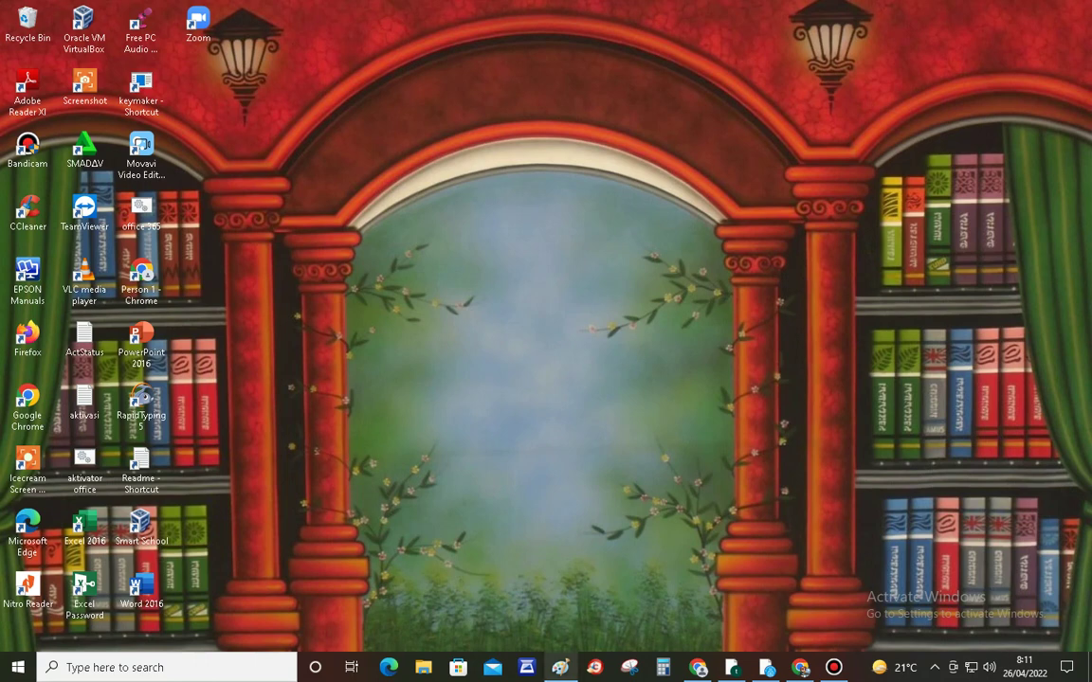
Open Paint and draw a black rectangular frame about 1314 × 653 px around the canvas with the thickest outline
click(560, 668)
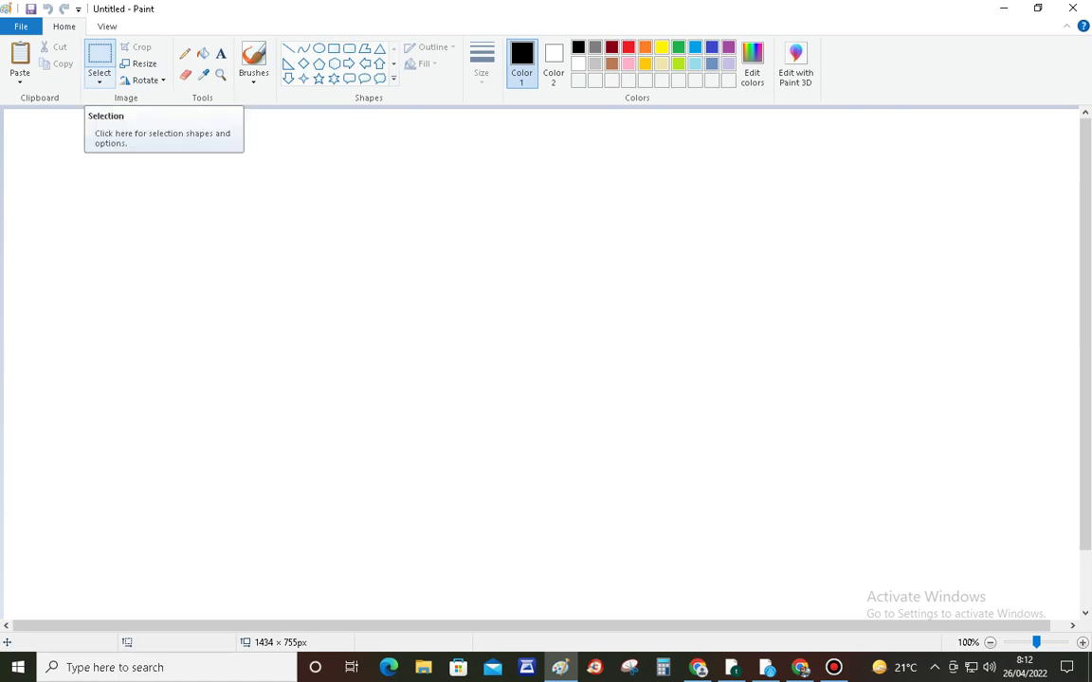
click(100, 59)
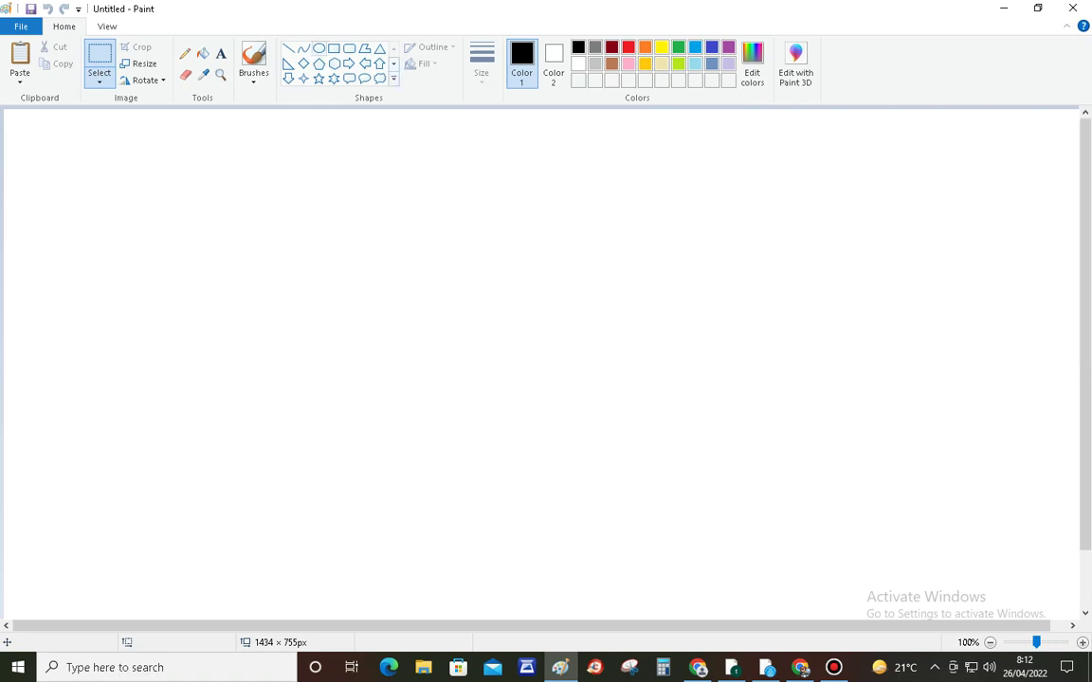
click(334, 48)
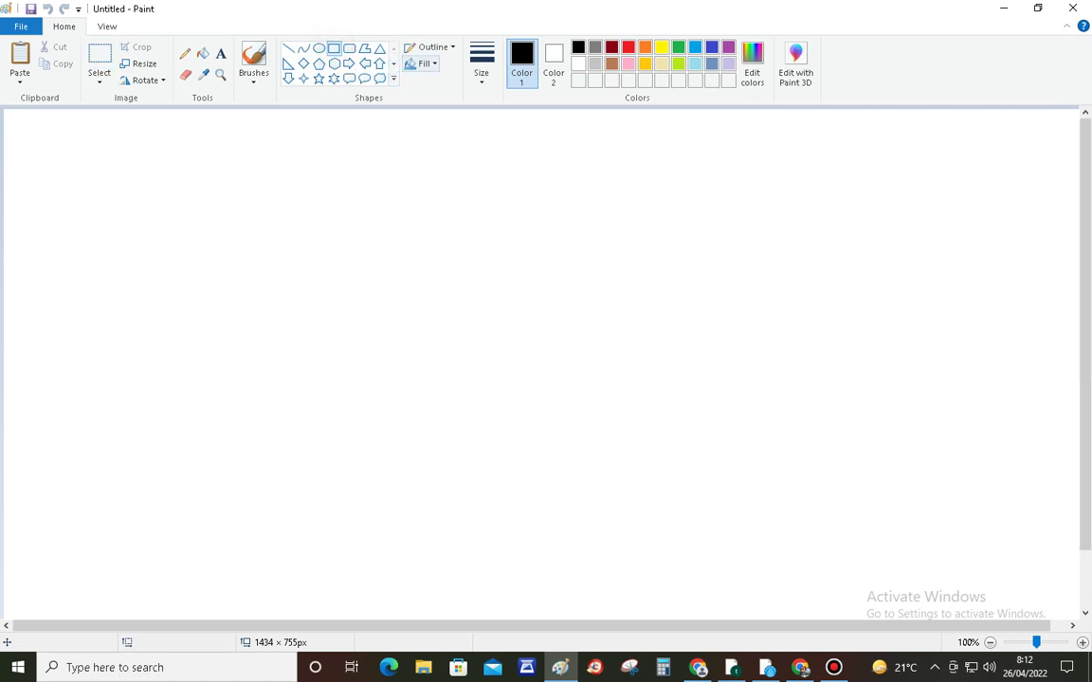
click(481, 66)
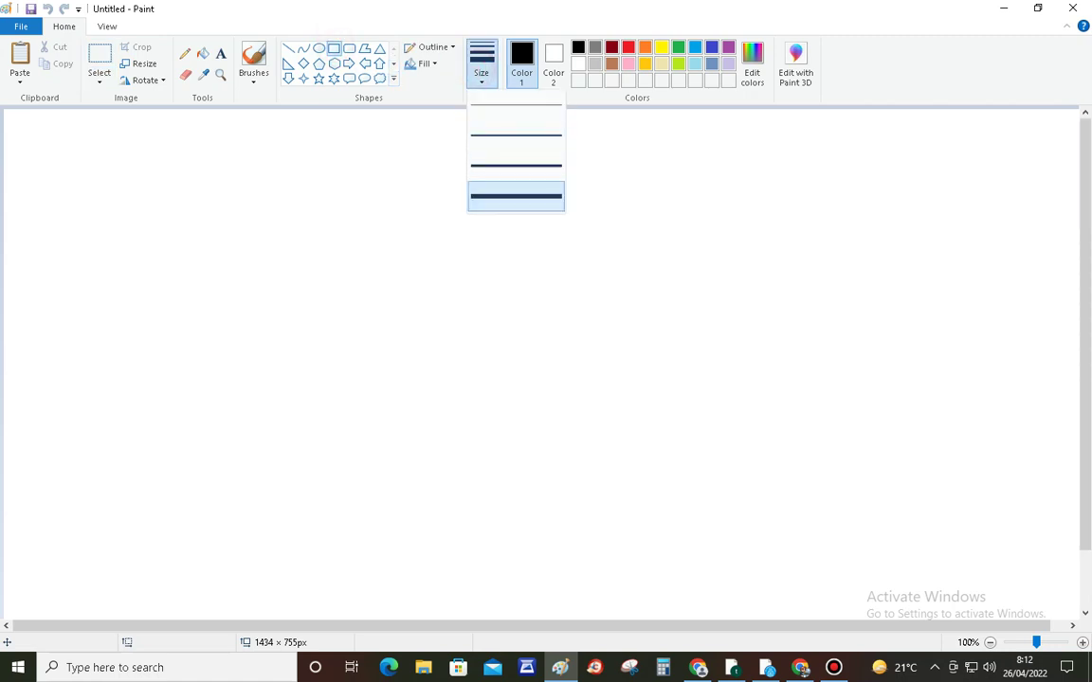
click(515, 200)
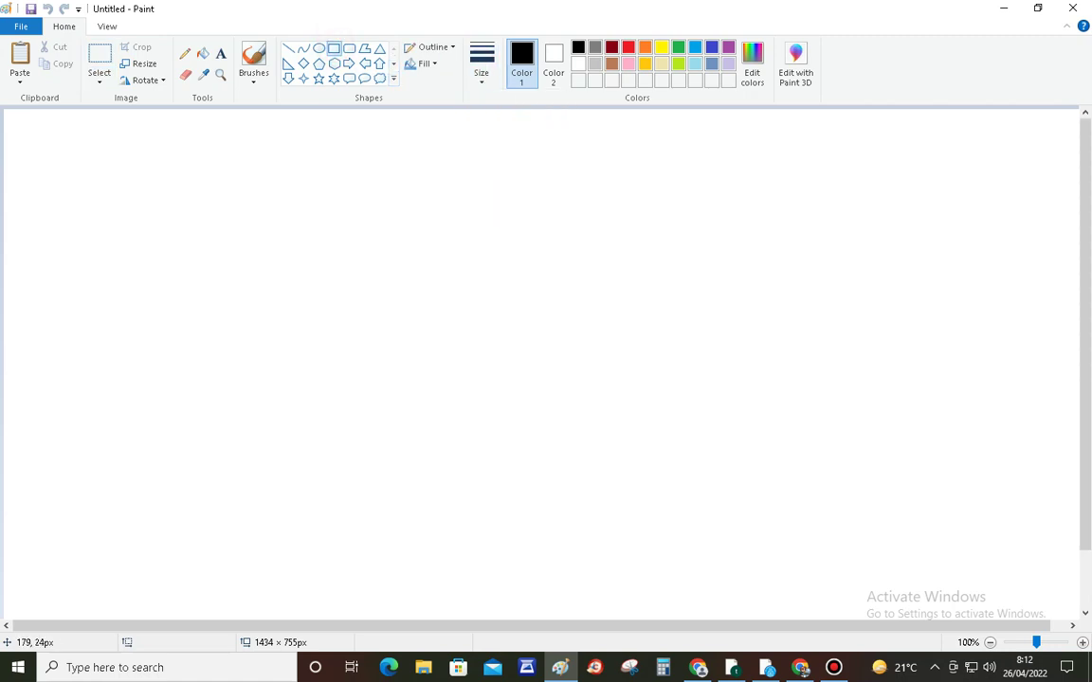
drag(56, 116, 1055, 613)
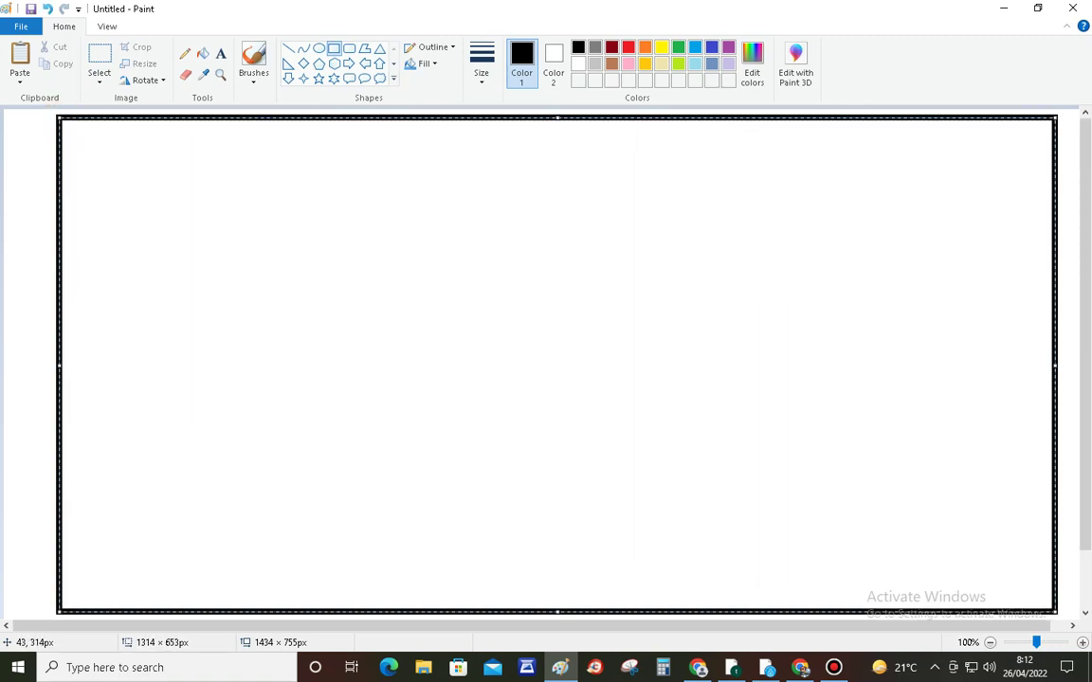
click(30, 351)
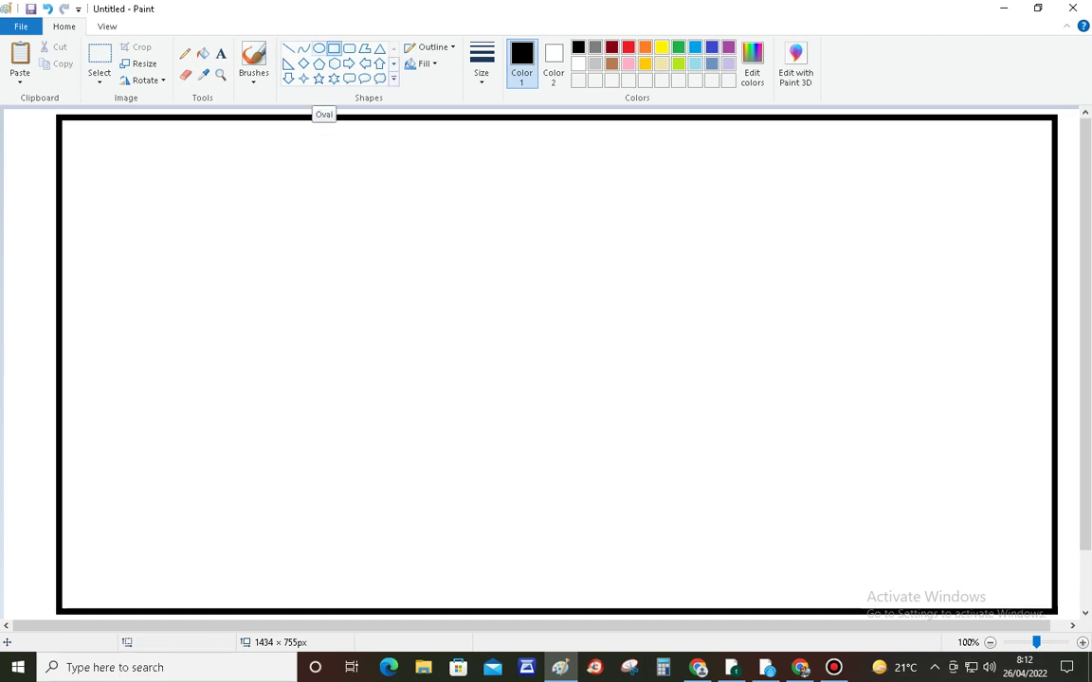
Draw a head oval about 250 × 200 px in the upper middle of the frame, left of its centre
click(319, 47)
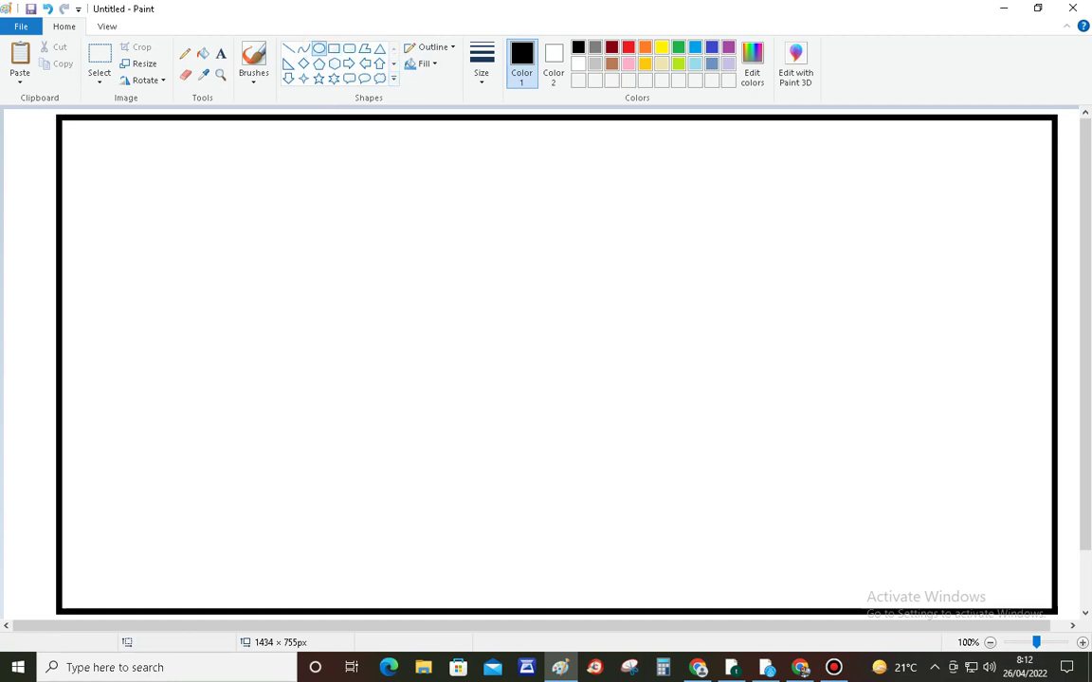
drag(380, 217, 587, 379)
mouse_move(540, 337)
mouse_down()
mouse_move(532, 327)
mouse_move(531, 340)
mouse_up()
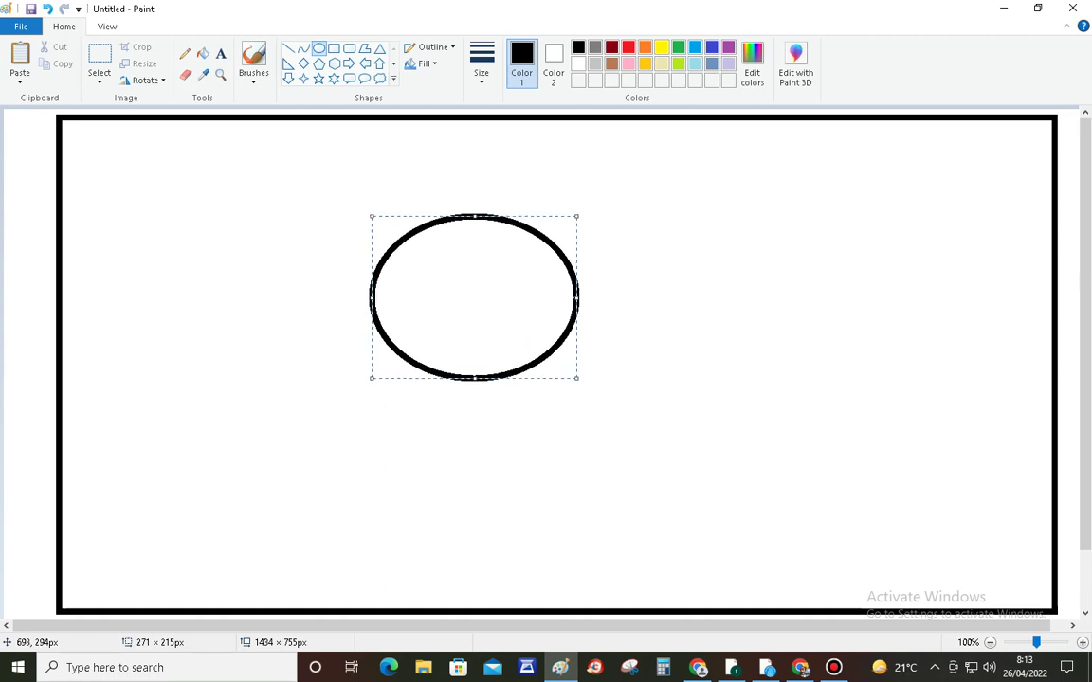
drag(576, 299, 565, 299)
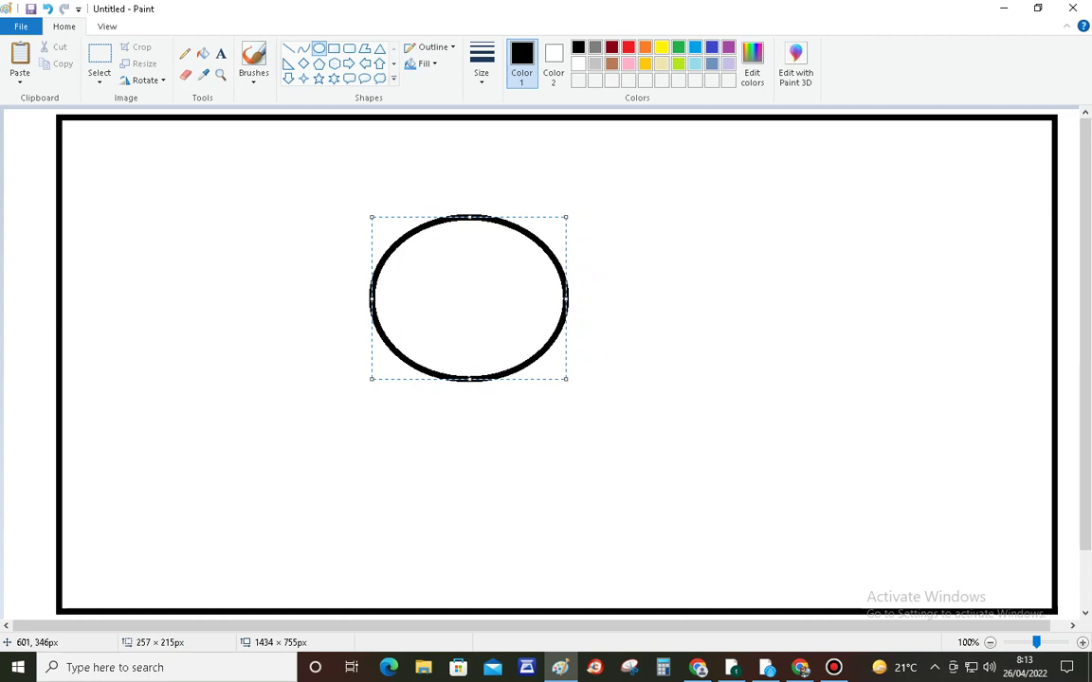
drag(468, 379, 468, 365)
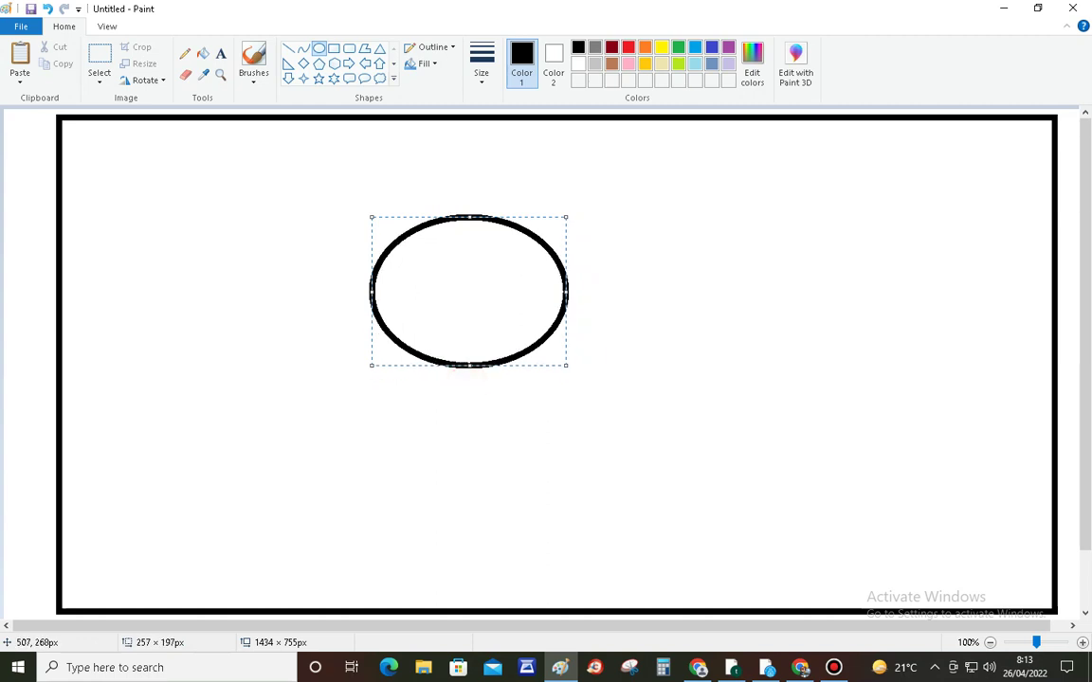
drag(372, 292, 378, 292)
click(432, 456)
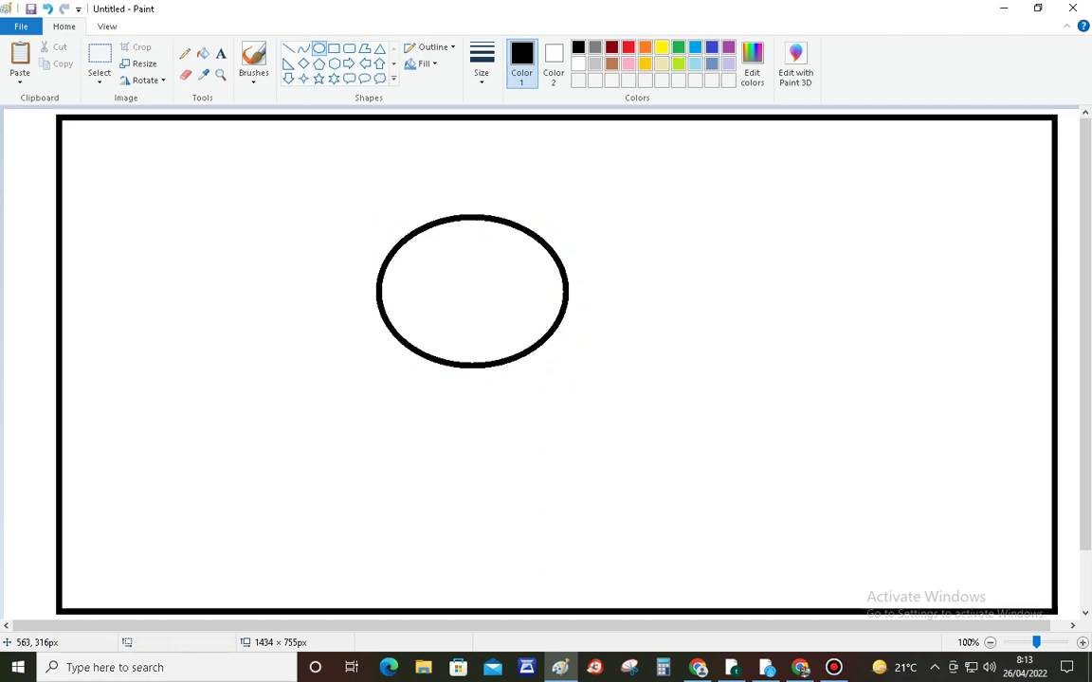
Draw a body circle about 166 px across overlapping the head's bottom, and a flat foot oval about 109 × 47 px at its lower left
drag(434, 352, 558, 475)
mouse_move(518, 420)
mouse_down()
mouse_move(503, 428)
mouse_move(512, 408)
mouse_up()
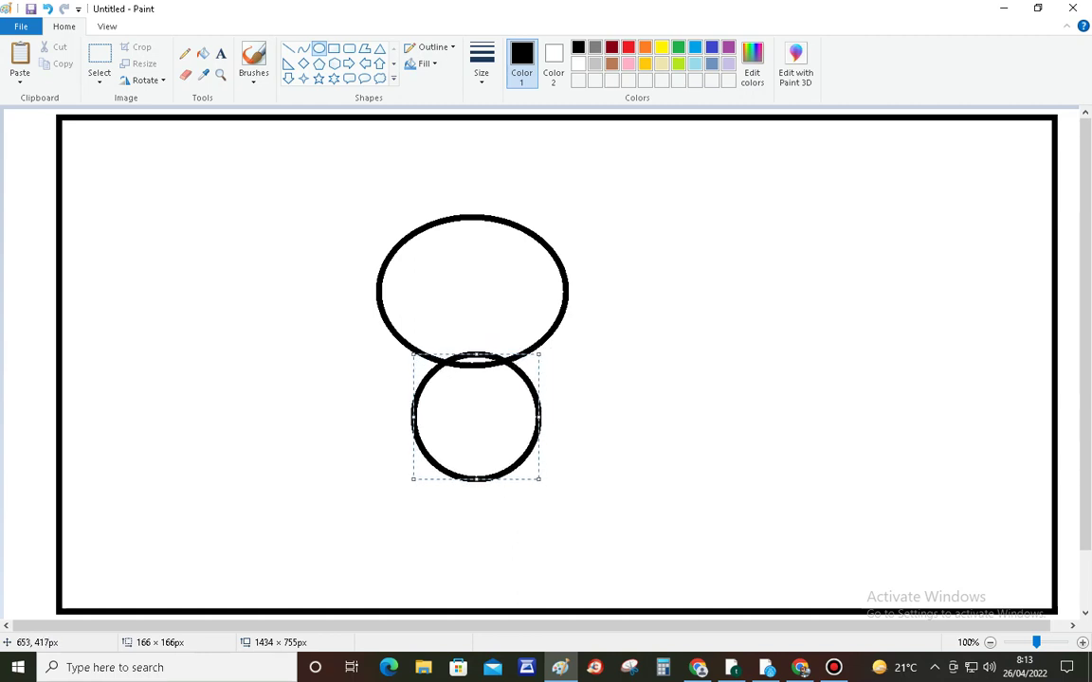
click(748, 503)
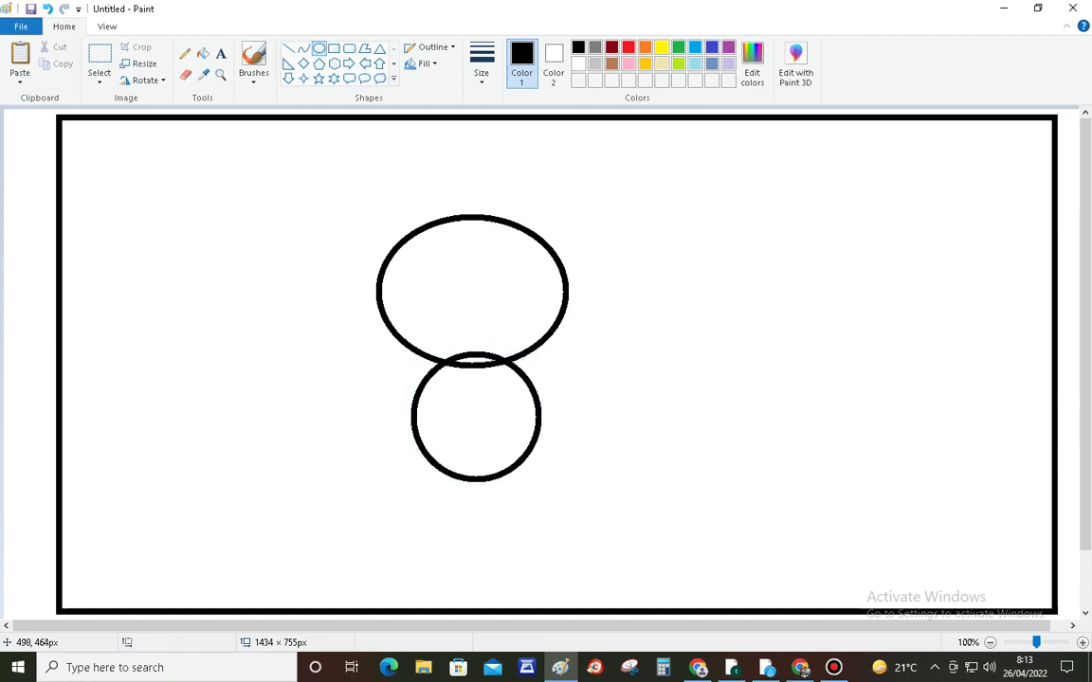
mouse_move(375, 458)
mouse_down()
mouse_move(410, 485)
mouse_move(460, 495)
mouse_move(433, 453)
mouse_up()
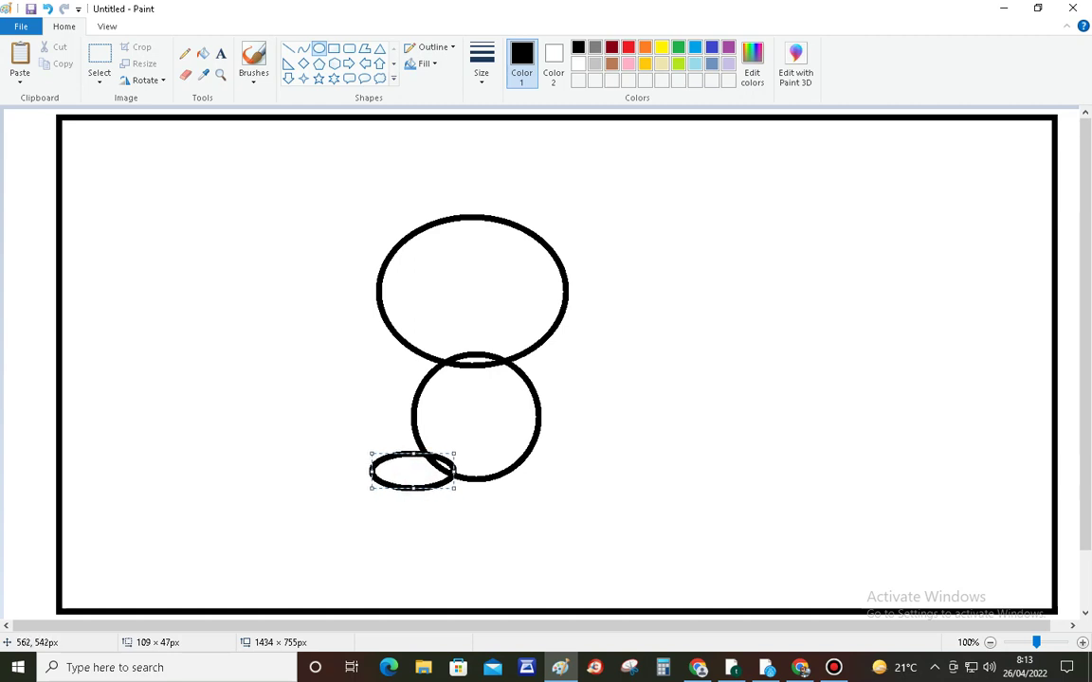
click(319, 539)
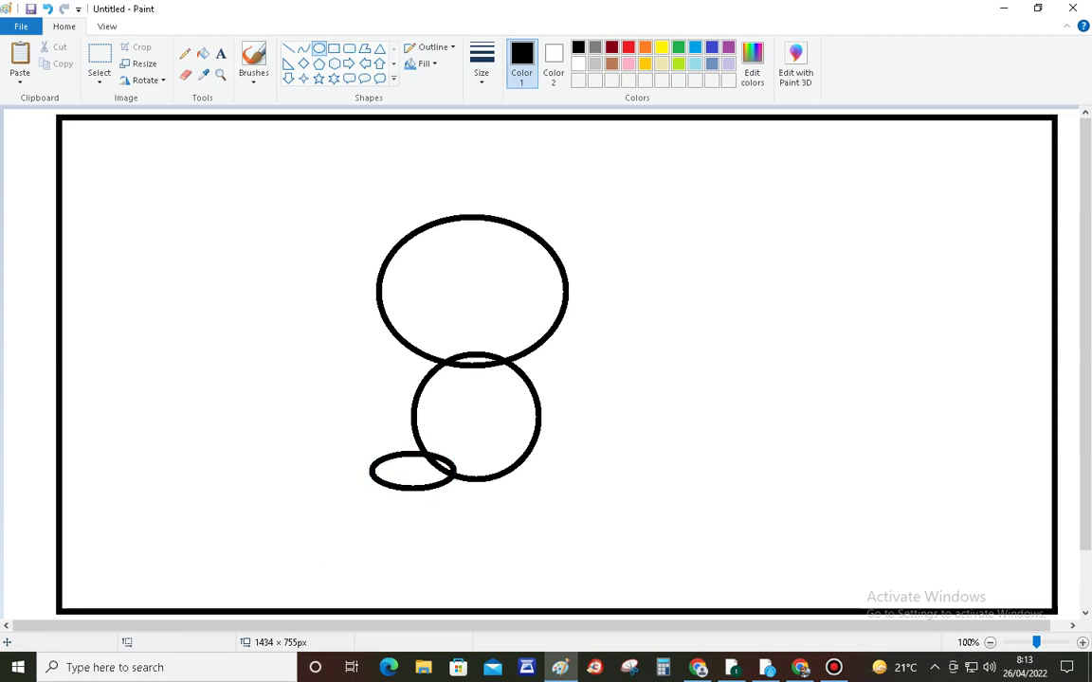
Copy the foot oval with a rectangular selection, paste it and move the copy to the empty area right of the body
click(98, 76)
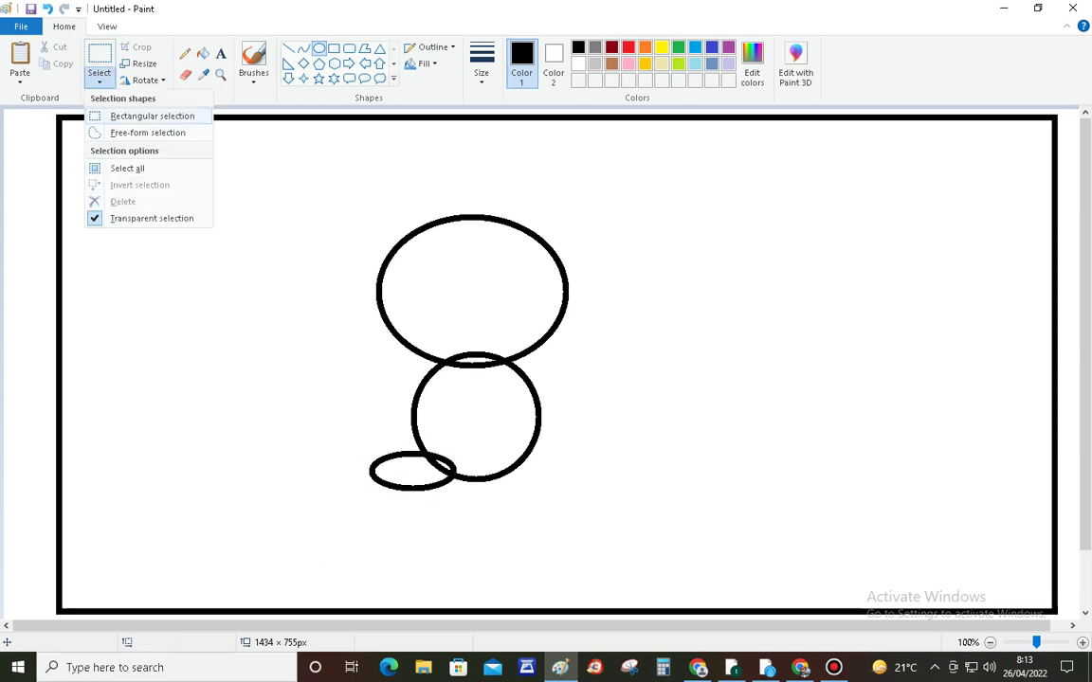
click(113, 115)
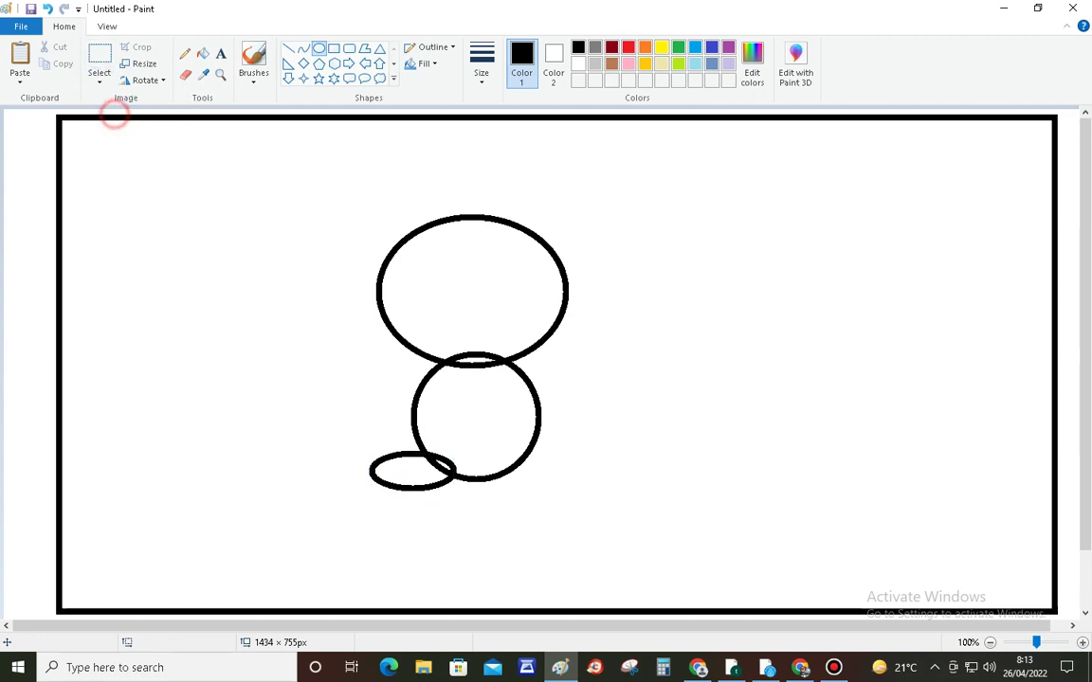
drag(343, 438, 465, 509)
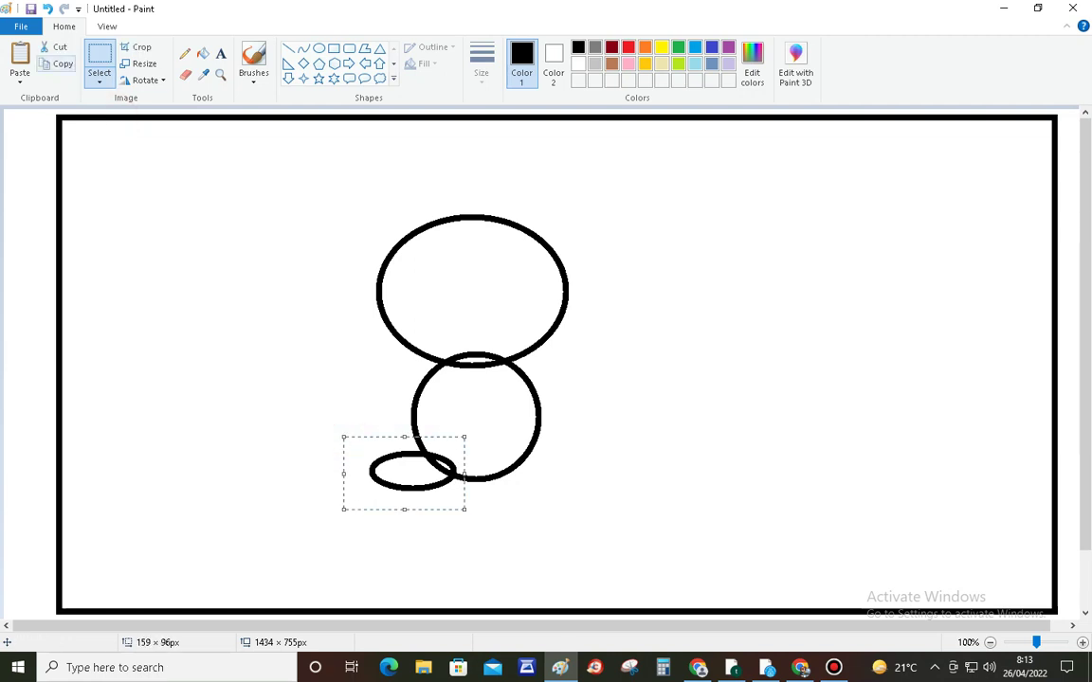
click(59, 63)
click(20, 76)
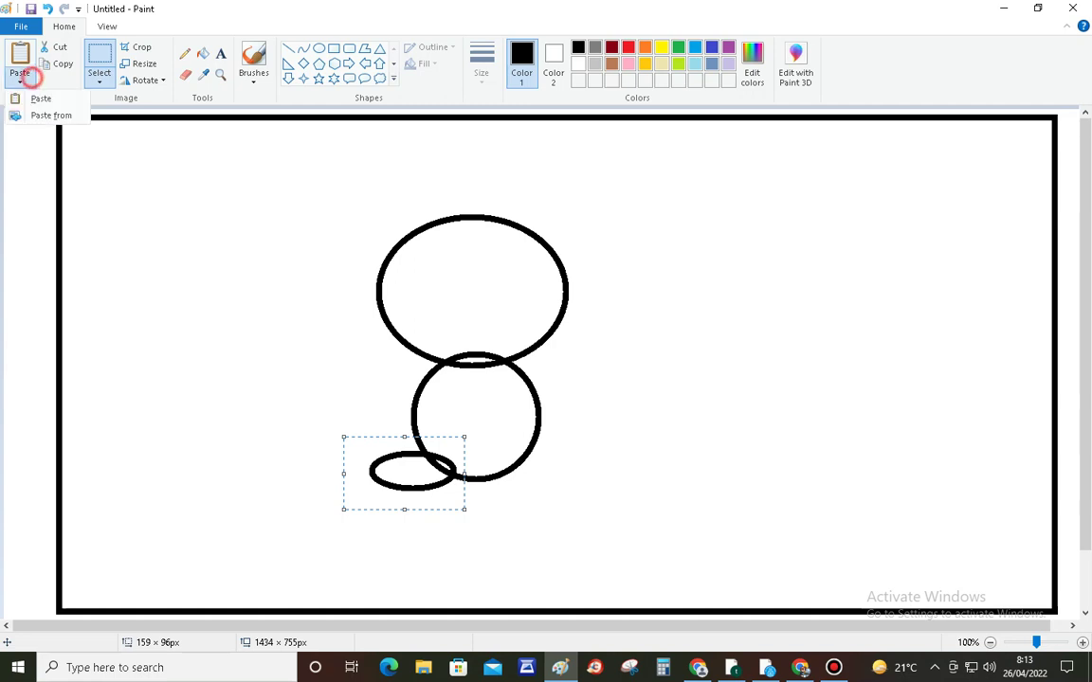
click(41, 99)
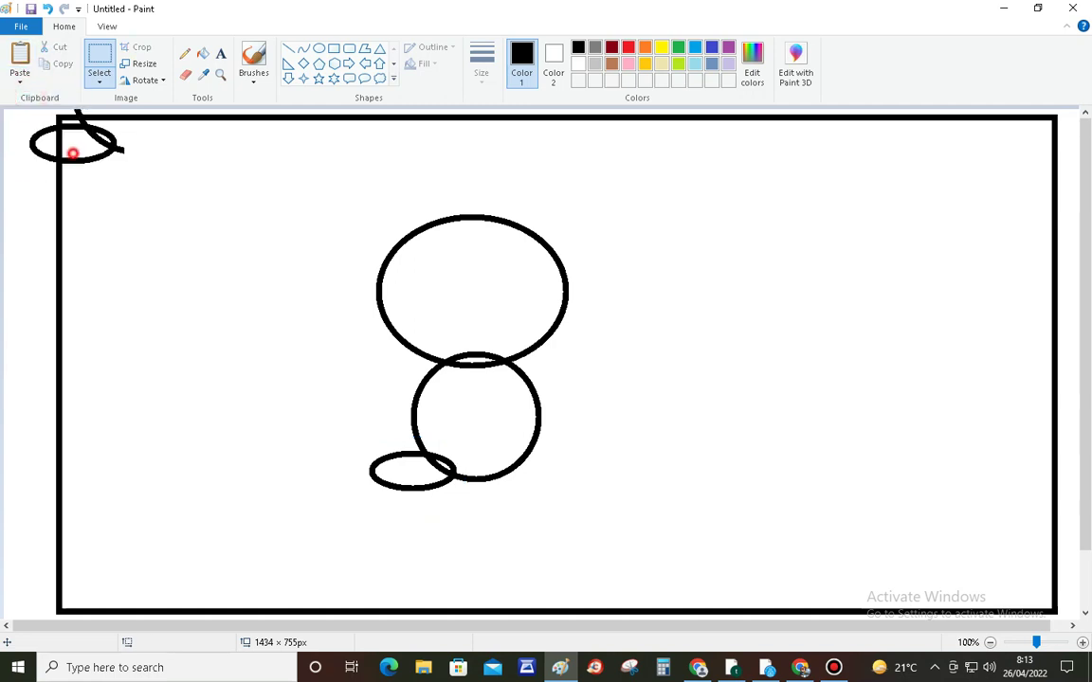
drag(71, 152, 681, 410)
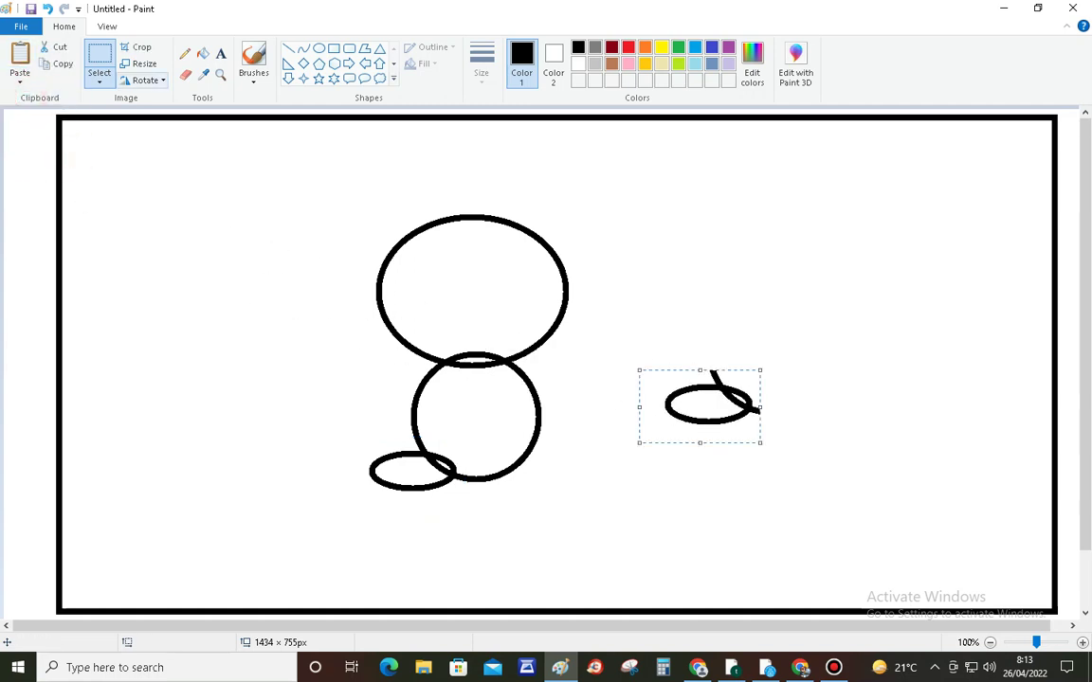
Flip the pasted foot horizontally and place it at the body circle's lower right, mirroring the first foot
click(145, 79)
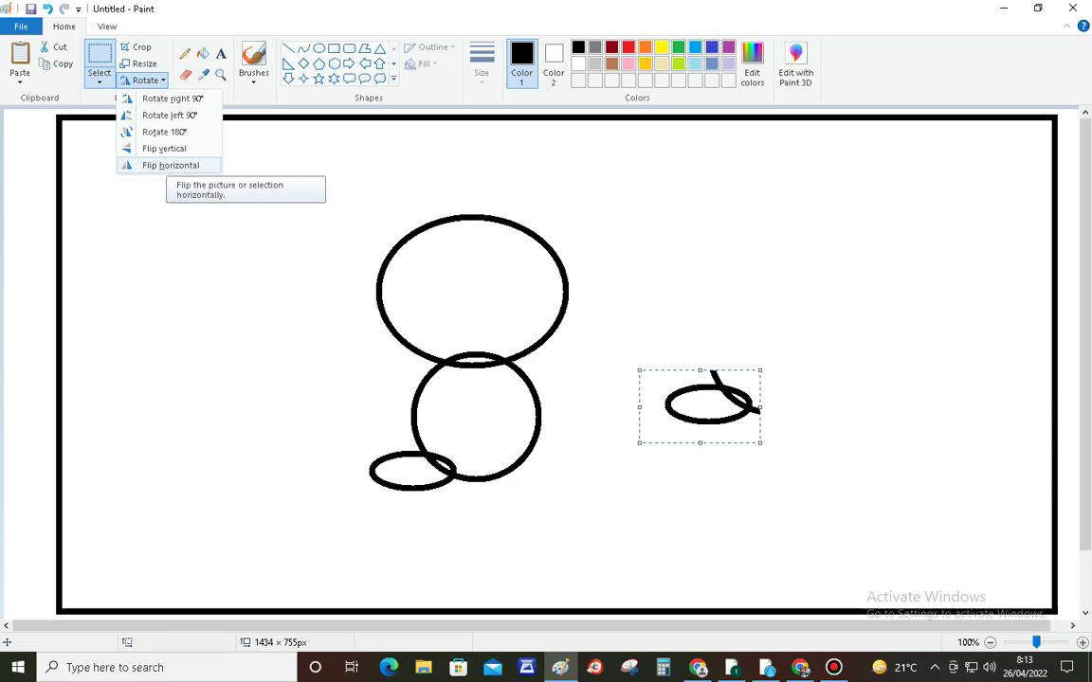
click(170, 165)
drag(751, 399, 573, 454)
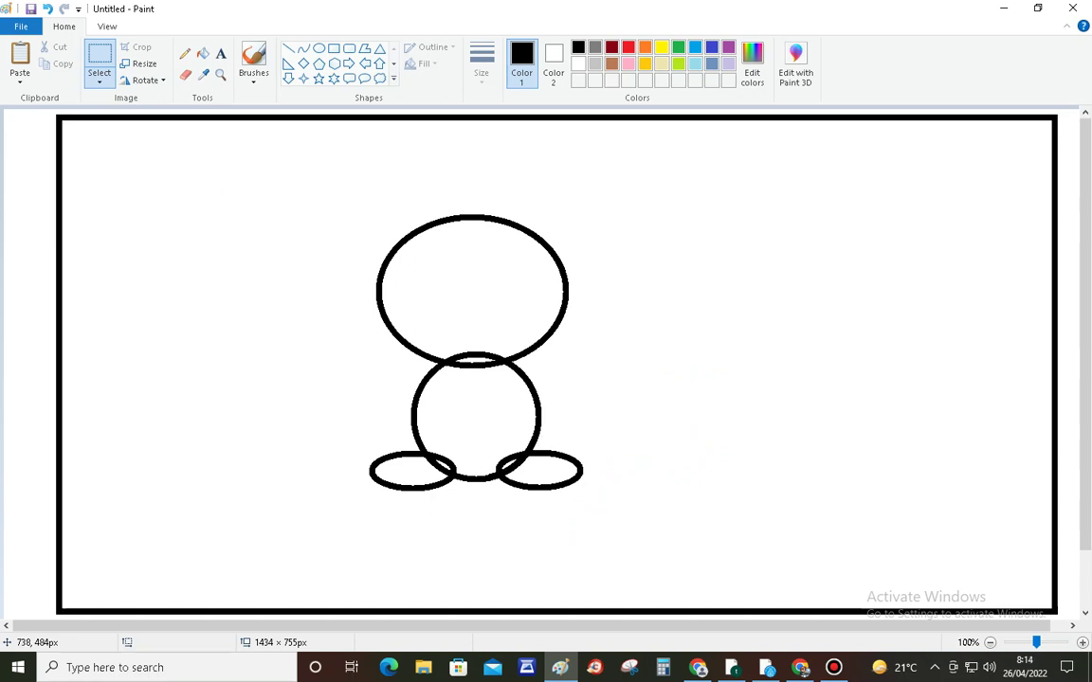
click(714, 446)
Draw an upward-arching curve about 50 × 61 px inside the head, starting at its lower-left edge
drag(395, 332, 414, 316)
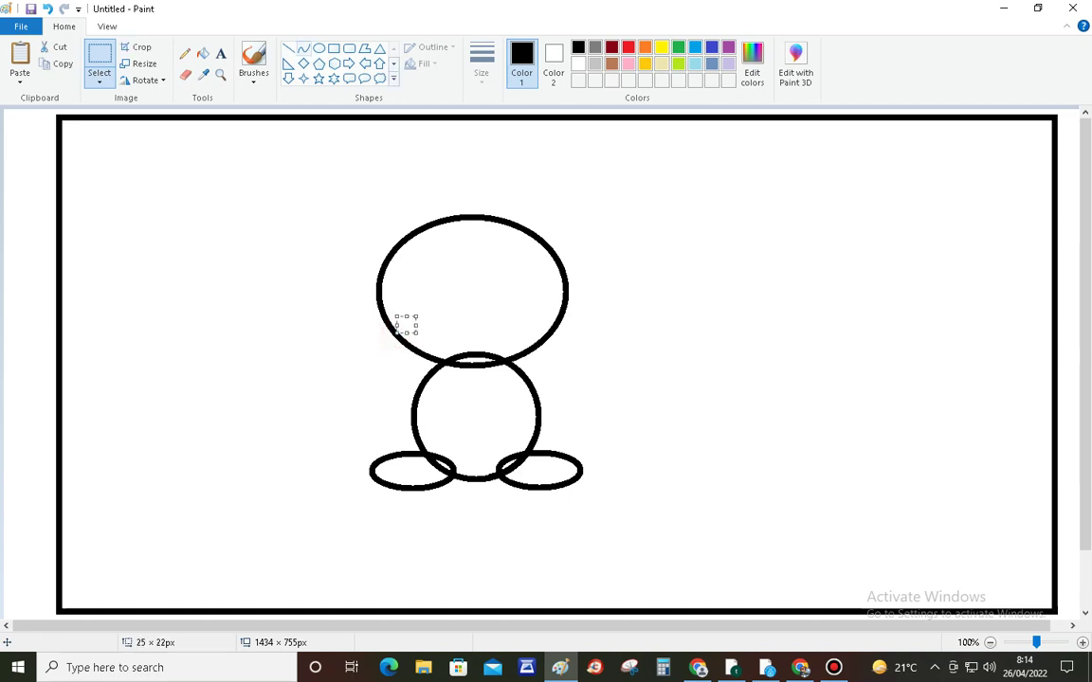
click(303, 48)
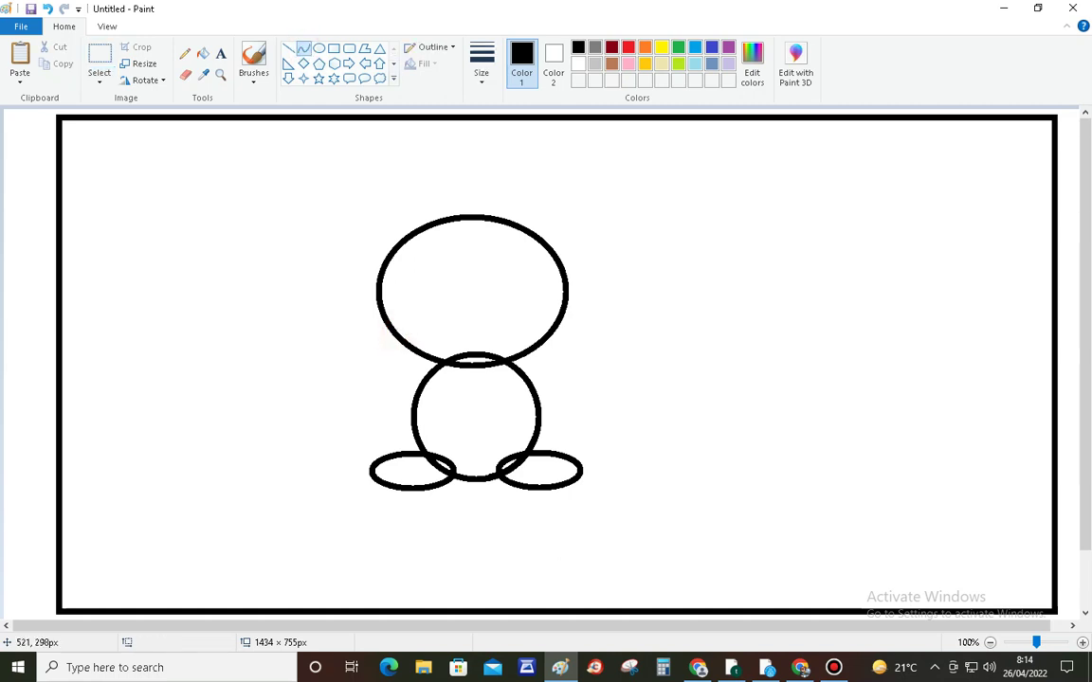
drag(398, 336, 437, 303)
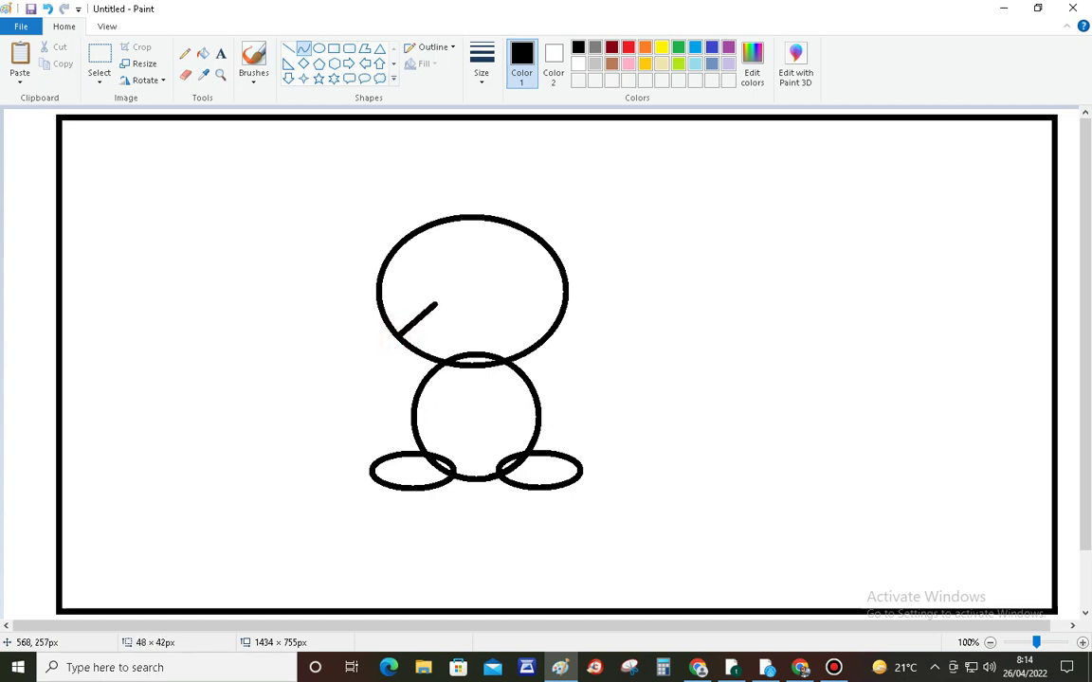
drag(405, 324, 403, 289)
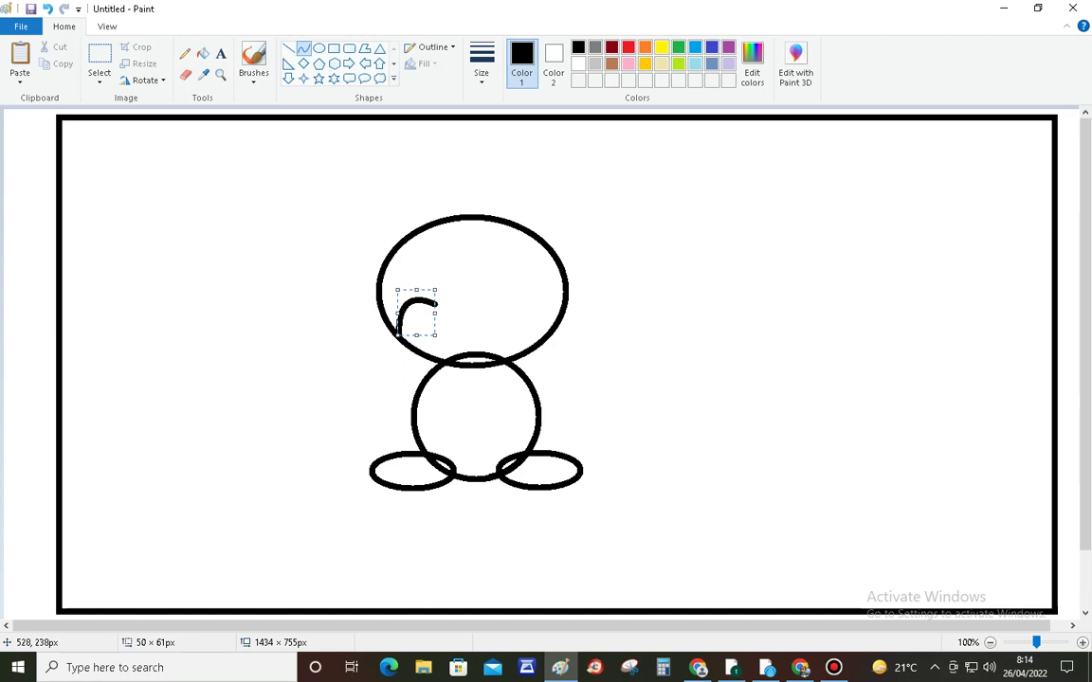
click(319, 415)
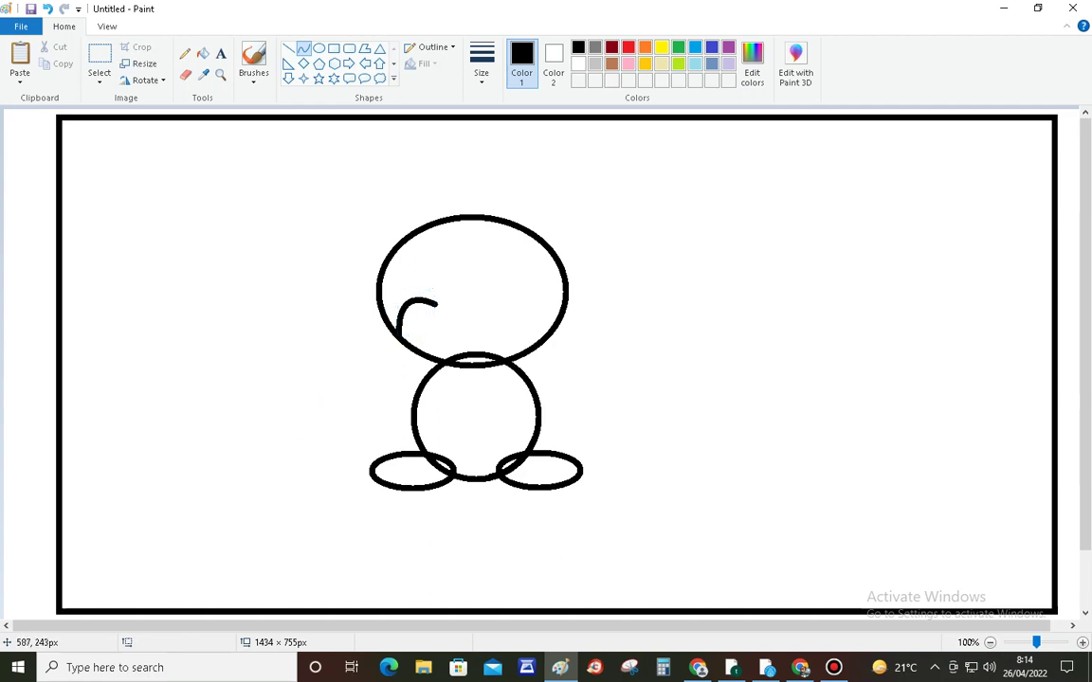
Draw a second arching curve from the first curve's end to the head's middle, adjusting its width to about 66 × 92 px overall
drag(435, 304, 468, 260)
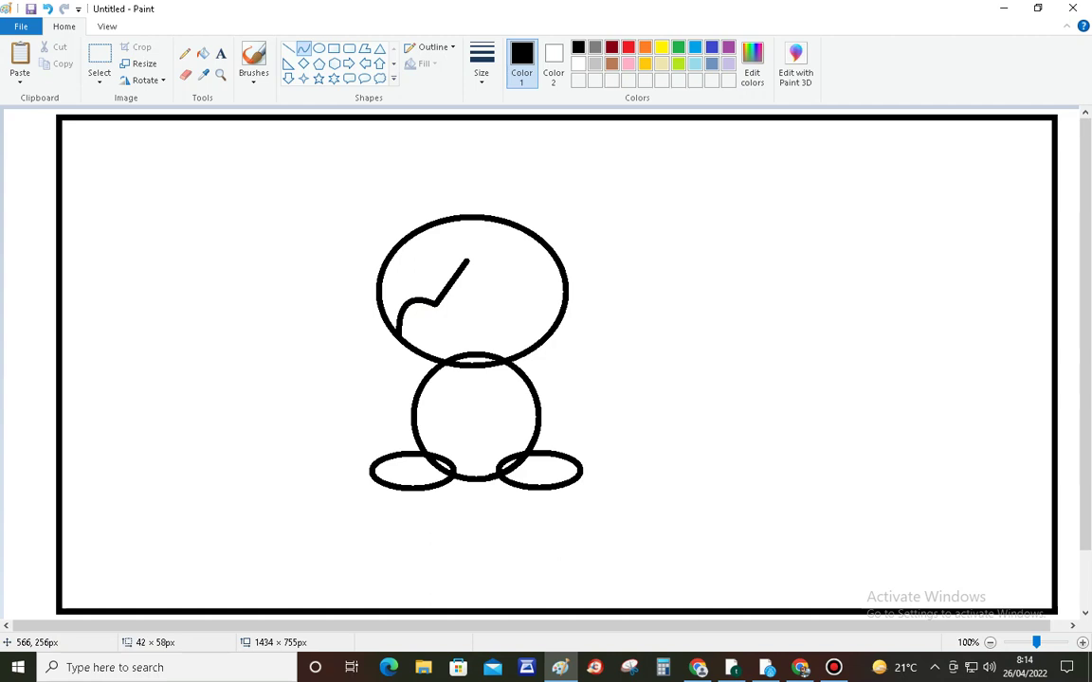
drag(432, 304, 449, 241)
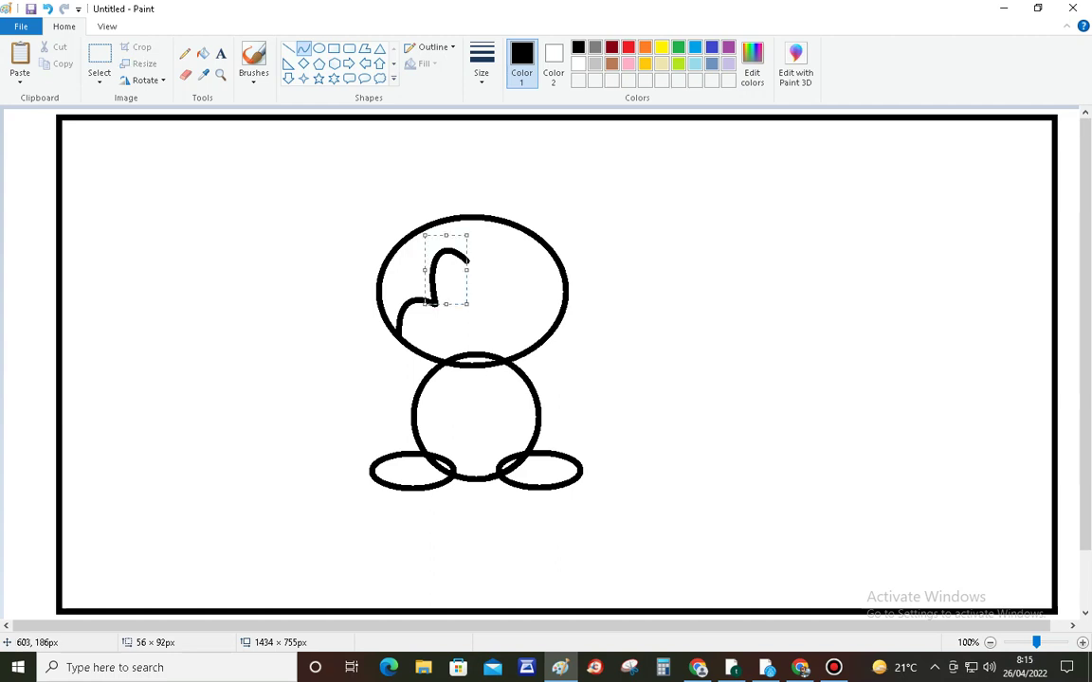
drag(466, 271, 471, 270)
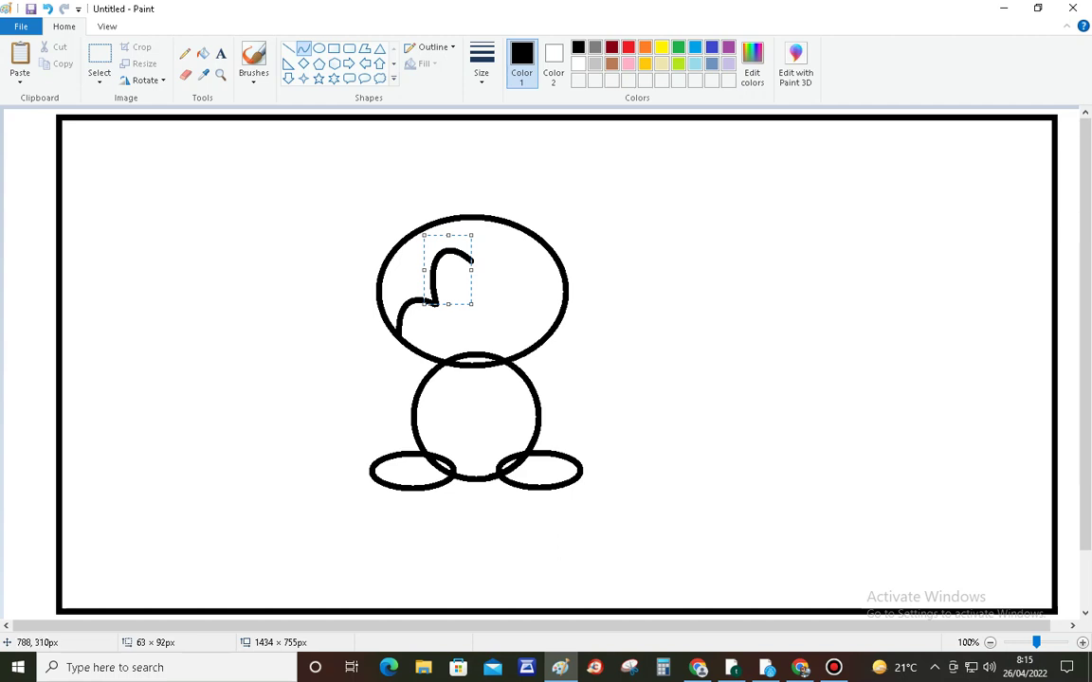
drag(471, 270, 469, 270)
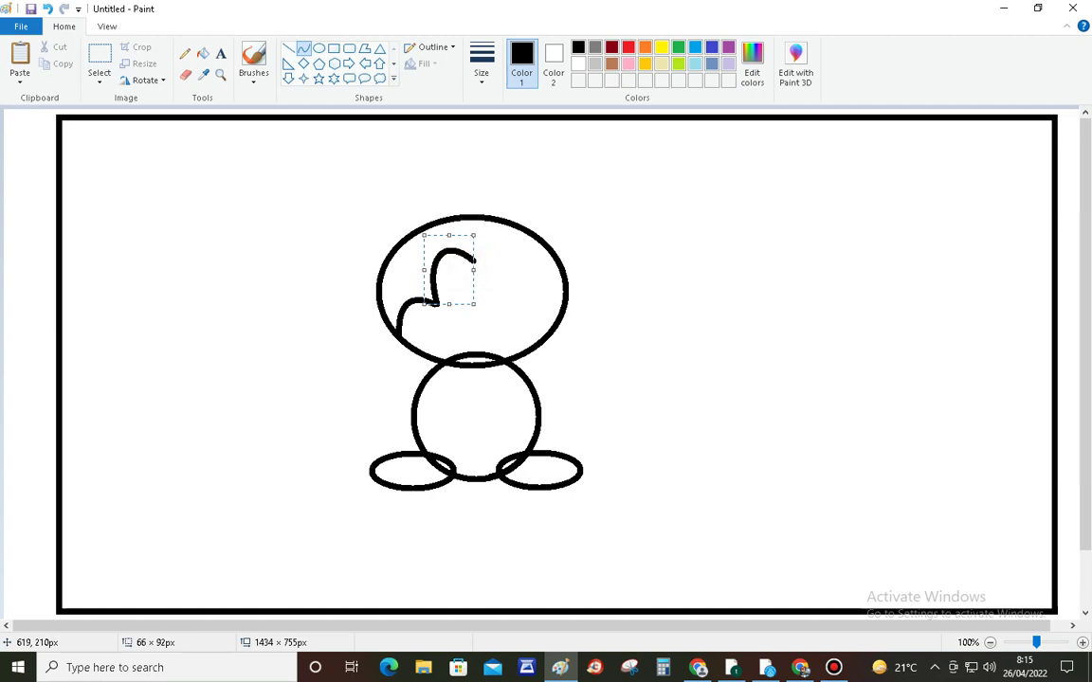
click(635, 361)
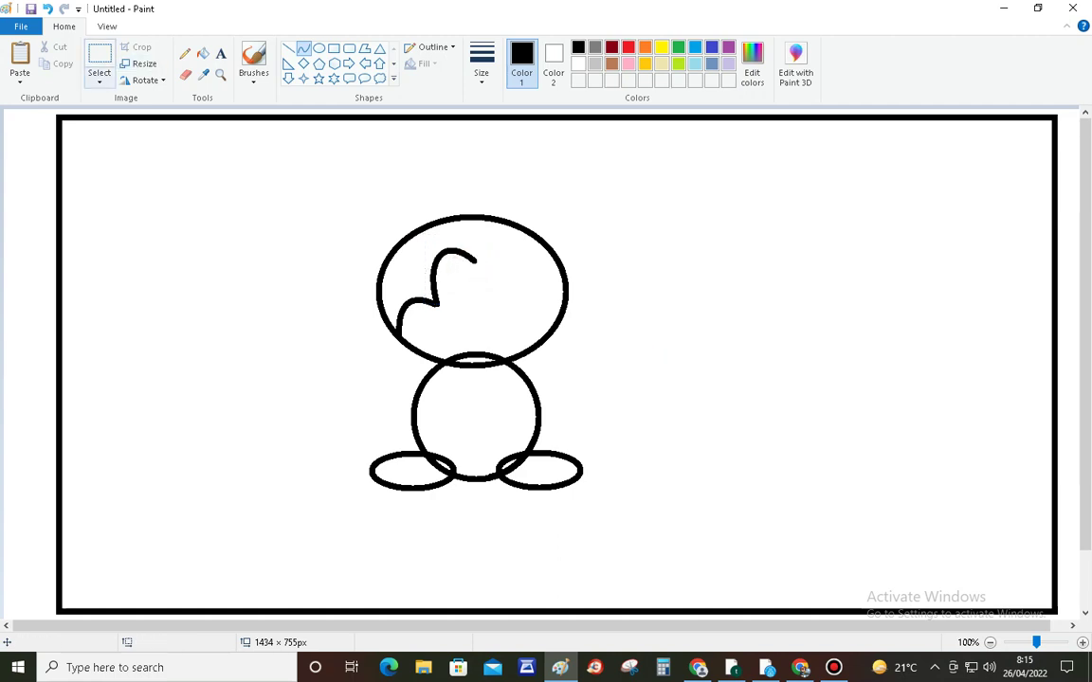
Copy the head's left half with its arches using a rectangular selection about 178 × 158 px, and paste the copy right of the head
click(100, 66)
click(107, 117)
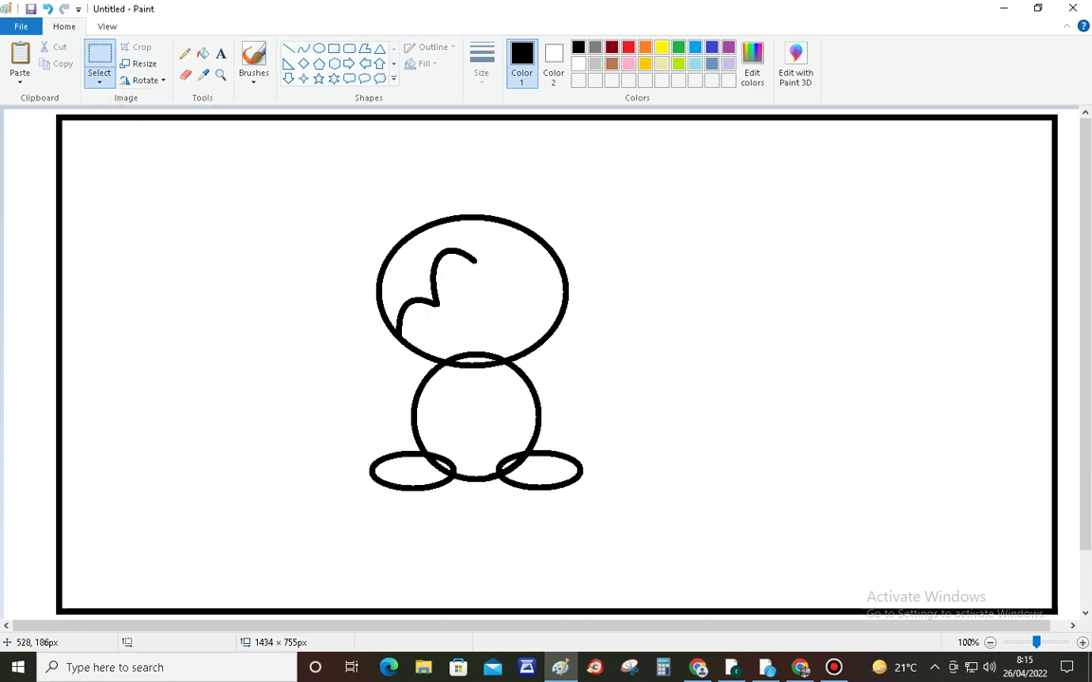
drag(350, 218, 483, 338)
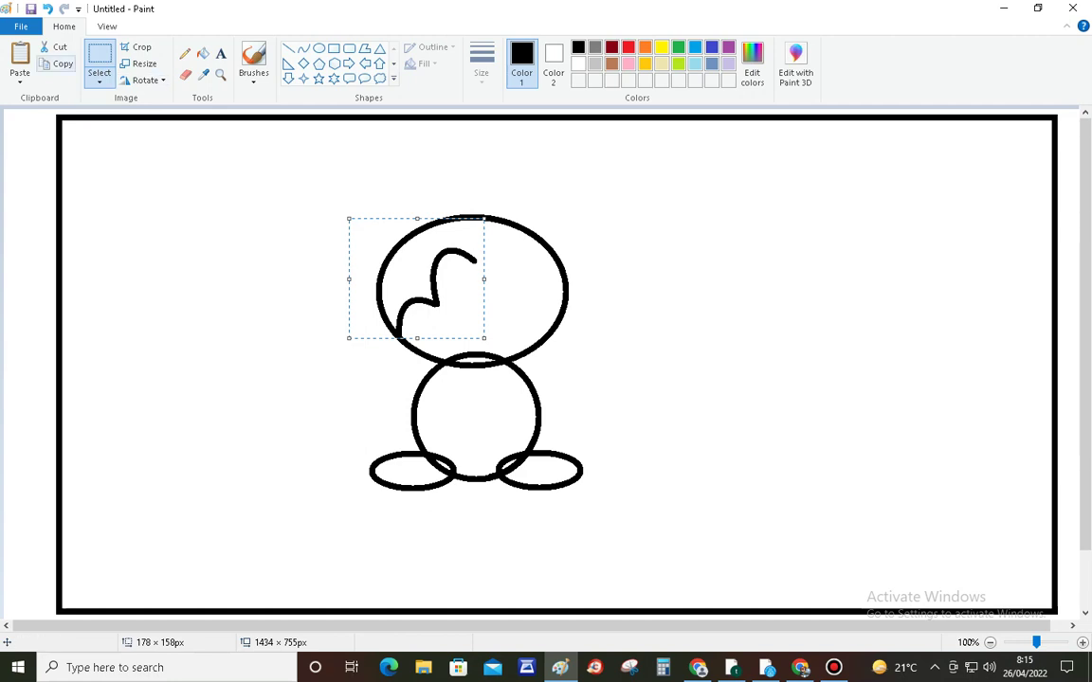
click(59, 64)
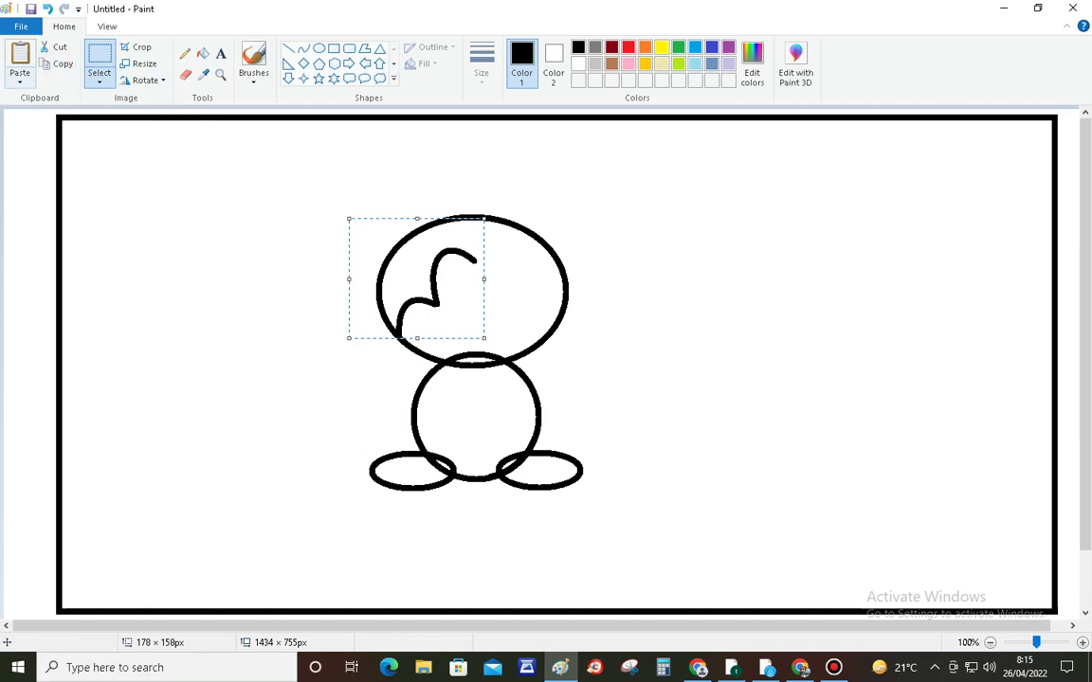
click(21, 81)
click(41, 99)
drag(82, 175, 693, 294)
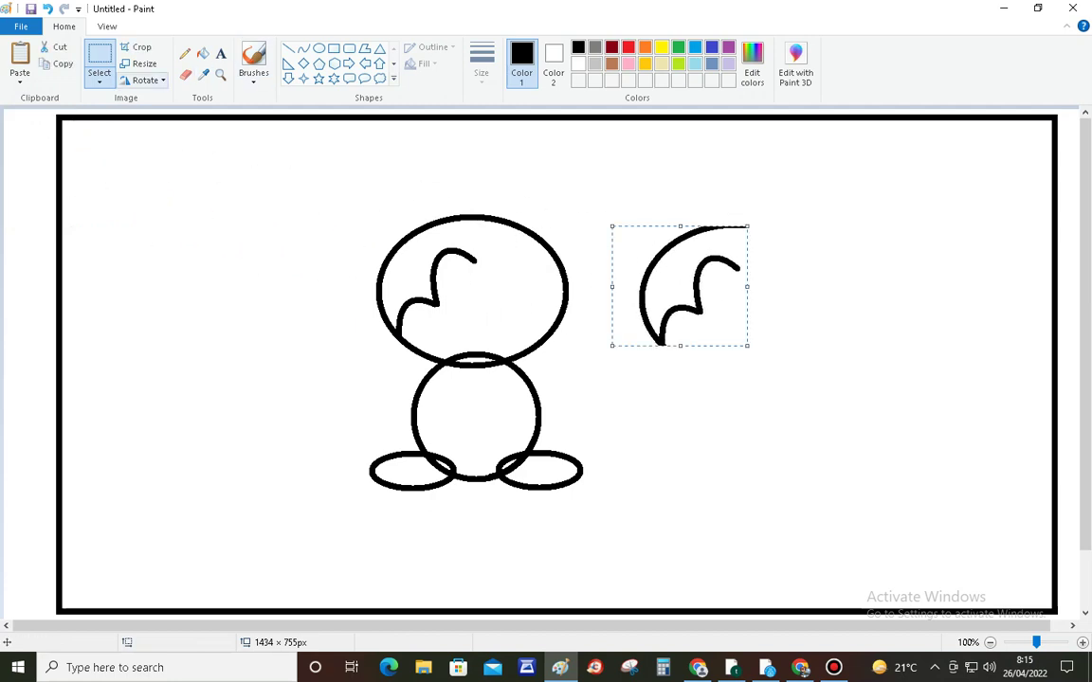
Flip the pasted piece horizontally and place it over the head's right half so its arches meet the originals
click(161, 81)
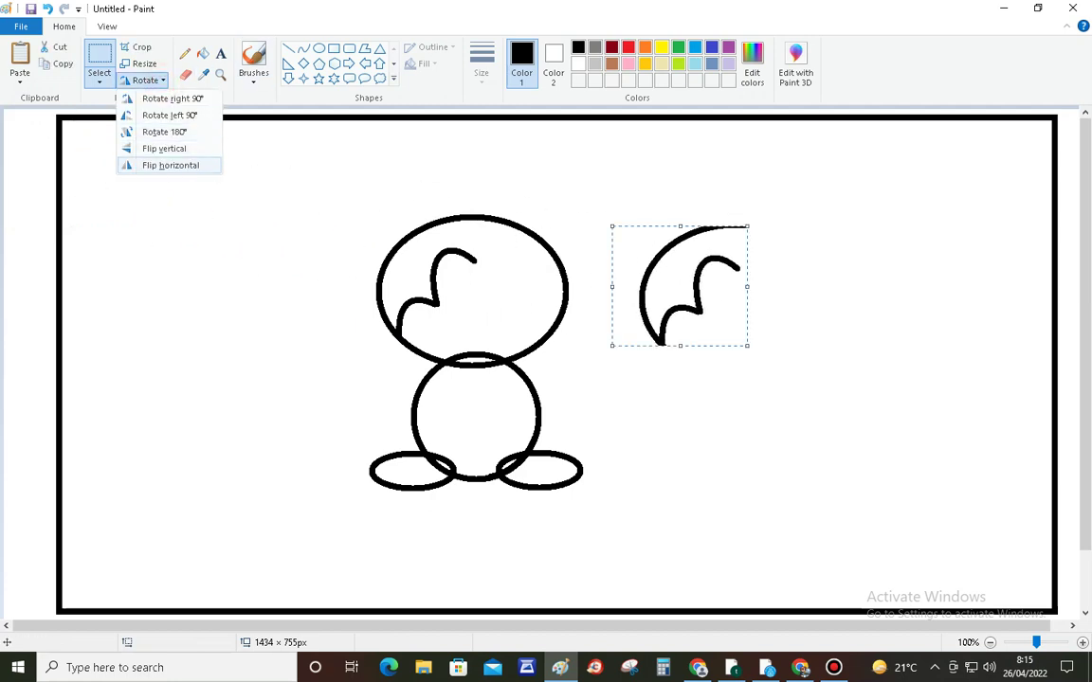
click(170, 165)
drag(735, 272, 559, 266)
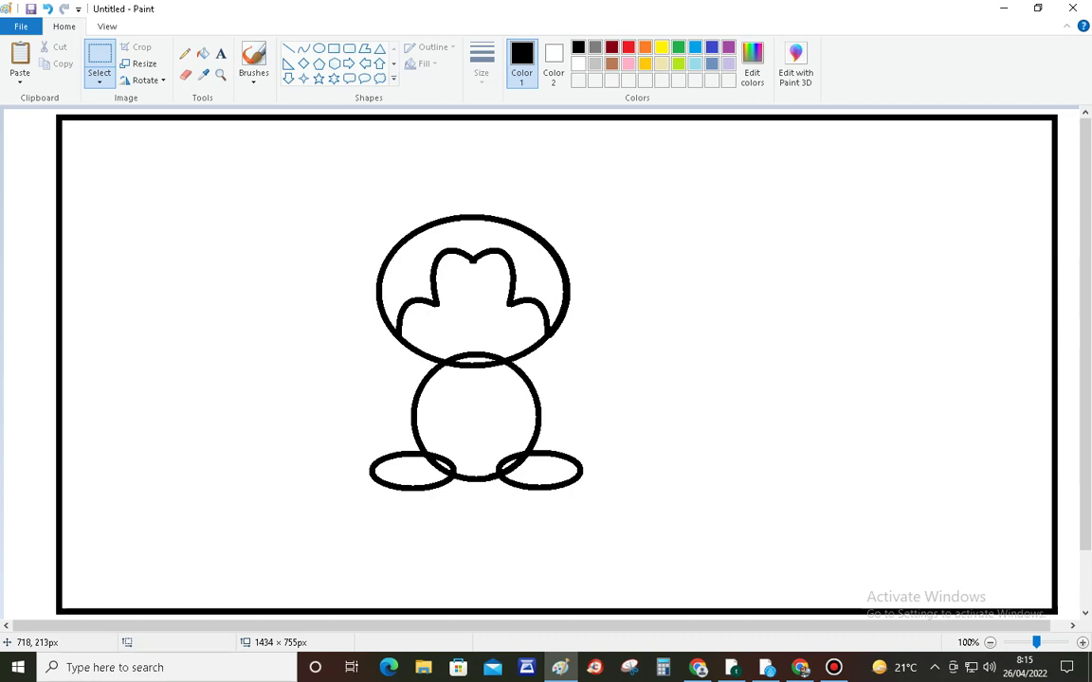
Select the mirrored piece and nudge it slightly left to align it with the head outline and the central arches
drag(463, 218, 597, 338)
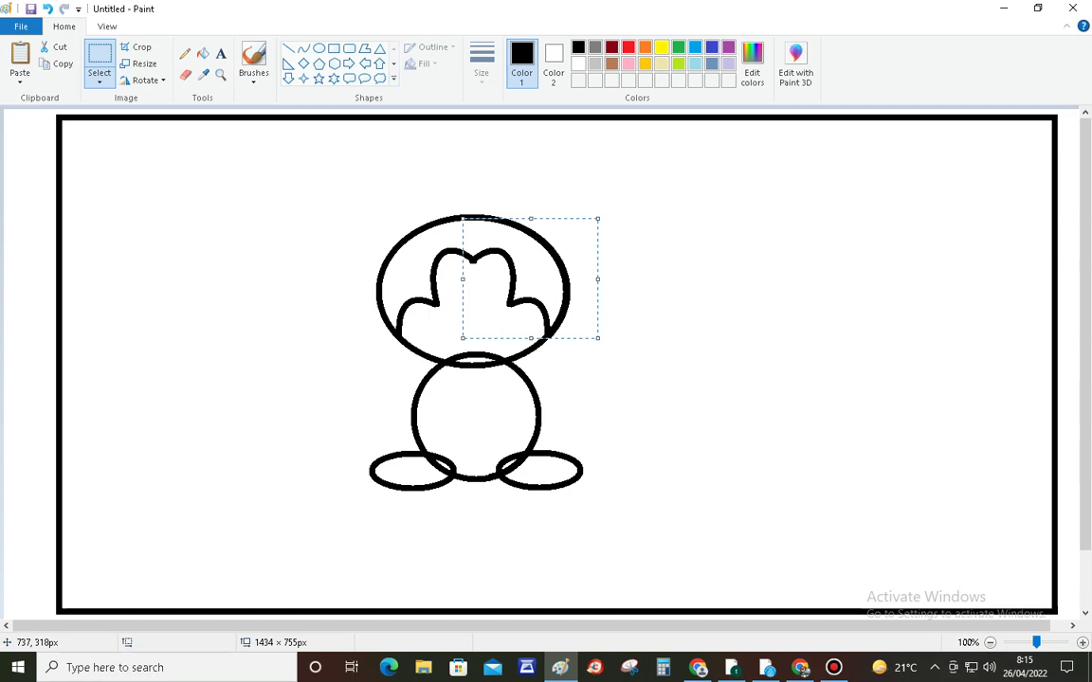
key(Right)
key(Right)
key(Right)
key(Right)
key(Right)
key(Right)
key(Left)
key(Left)
key(Left)
key(Left)
key(Left)
key(Left)
key(Left)
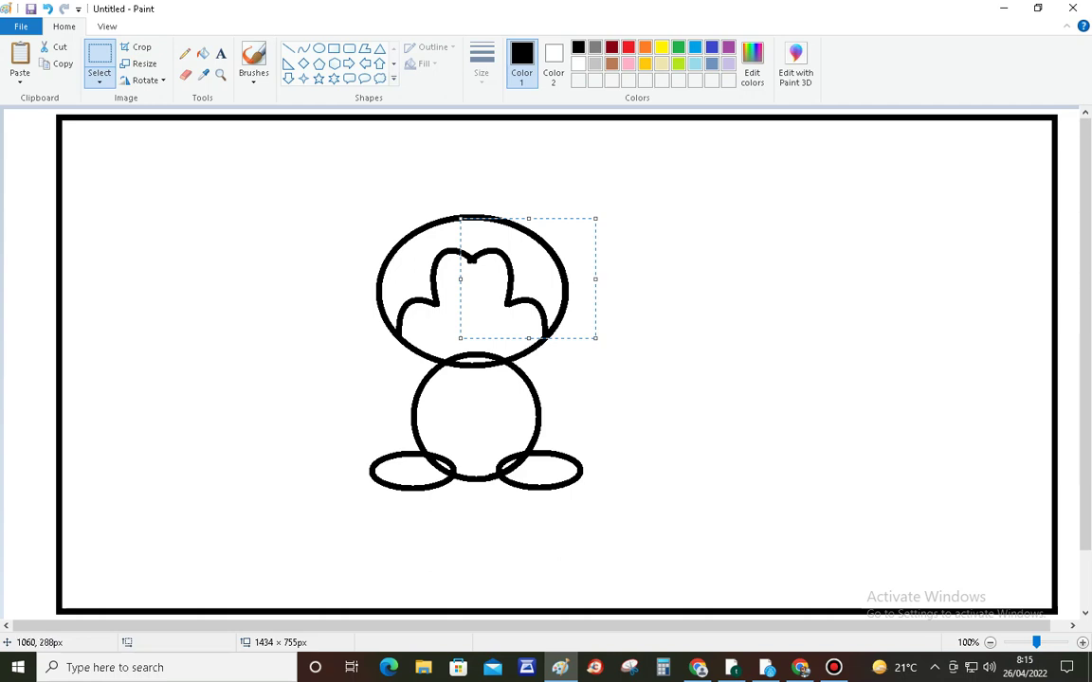
click(807, 324)
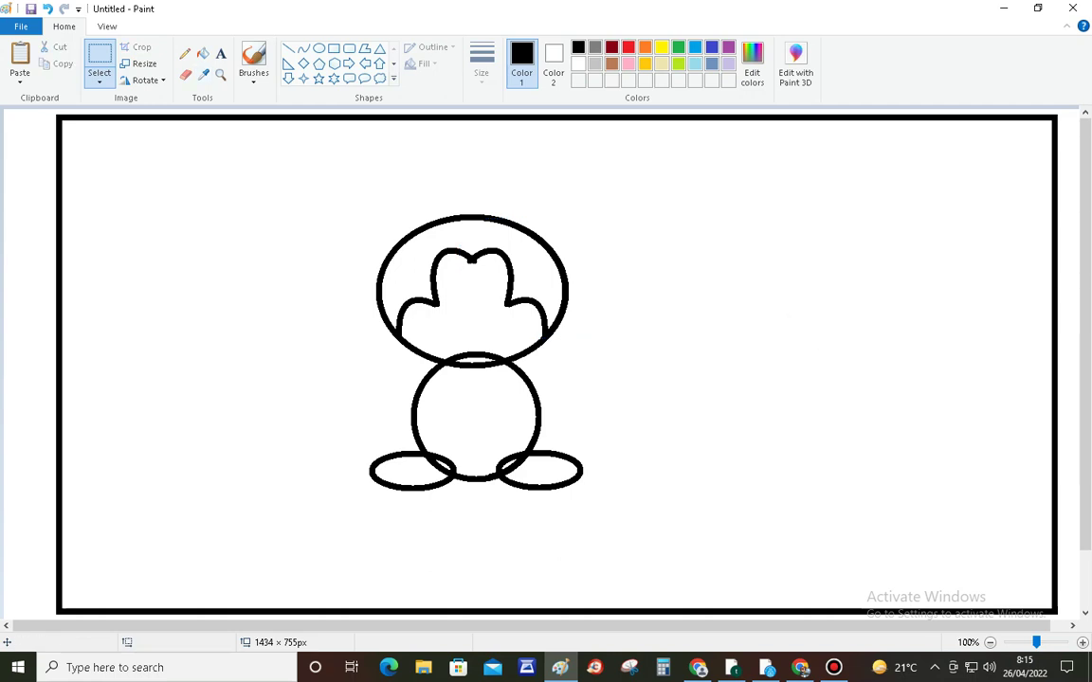
Erase the excess black pixels below the point where the two central arches meet
click(184, 75)
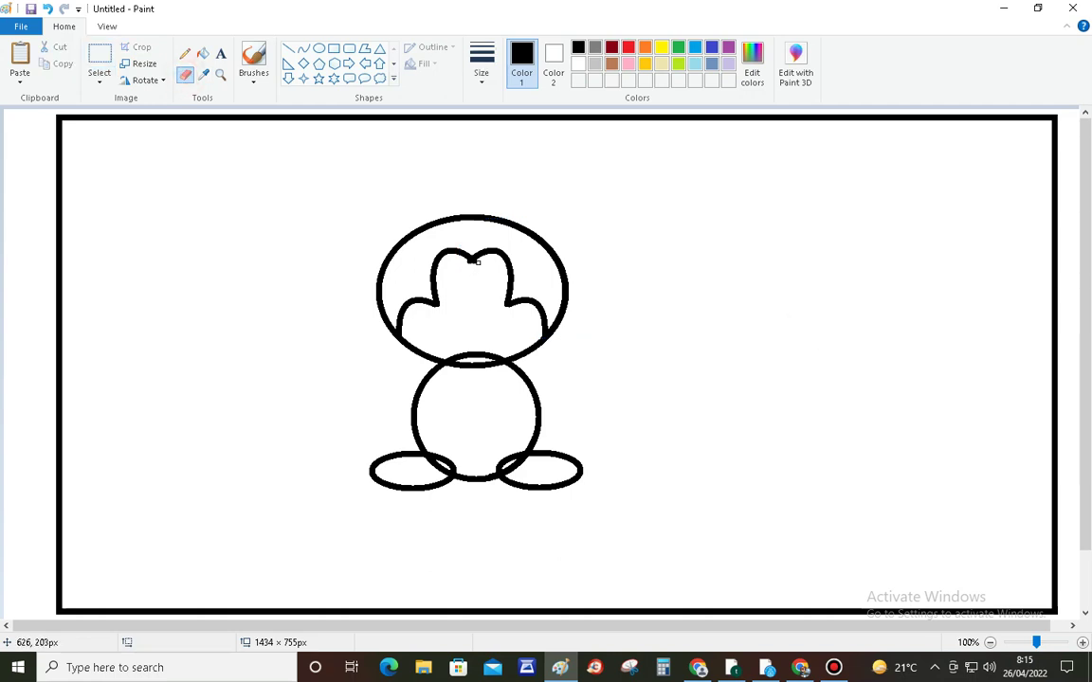
click(221, 74)
click(494, 252)
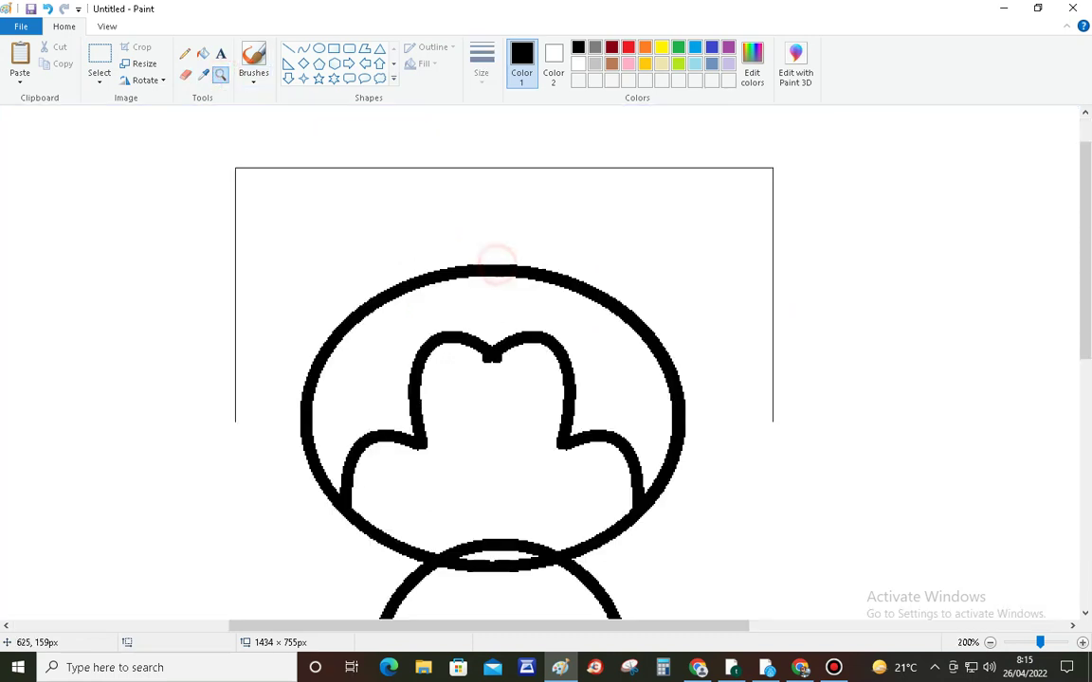
click(184, 75)
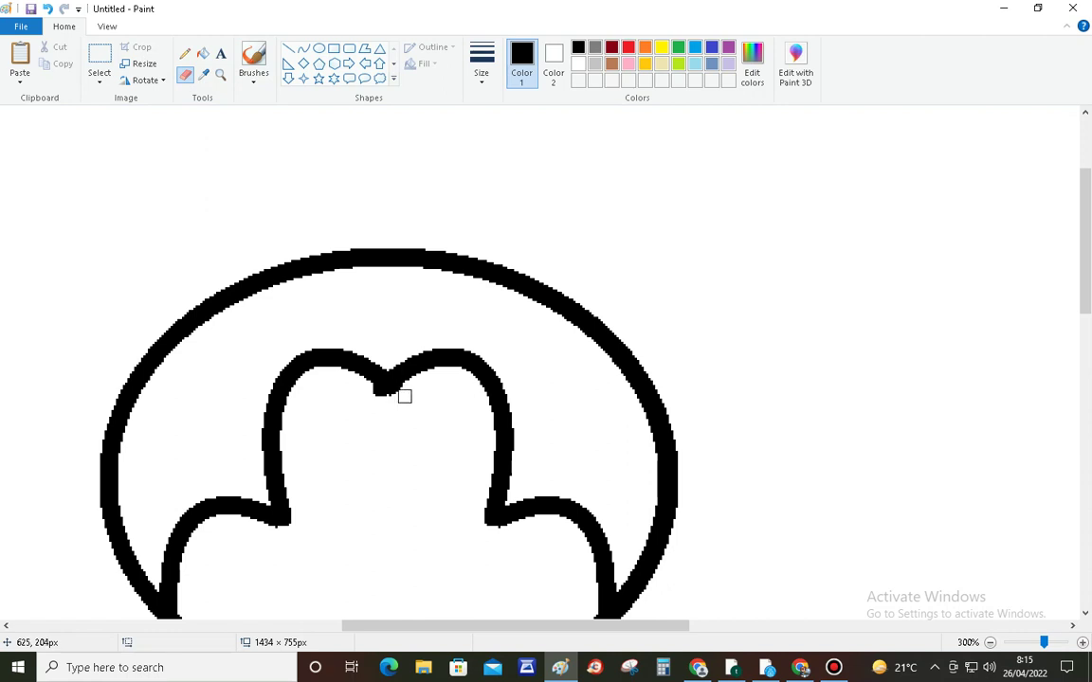
drag(409, 394, 375, 399)
click(107, 27)
click(81, 68)
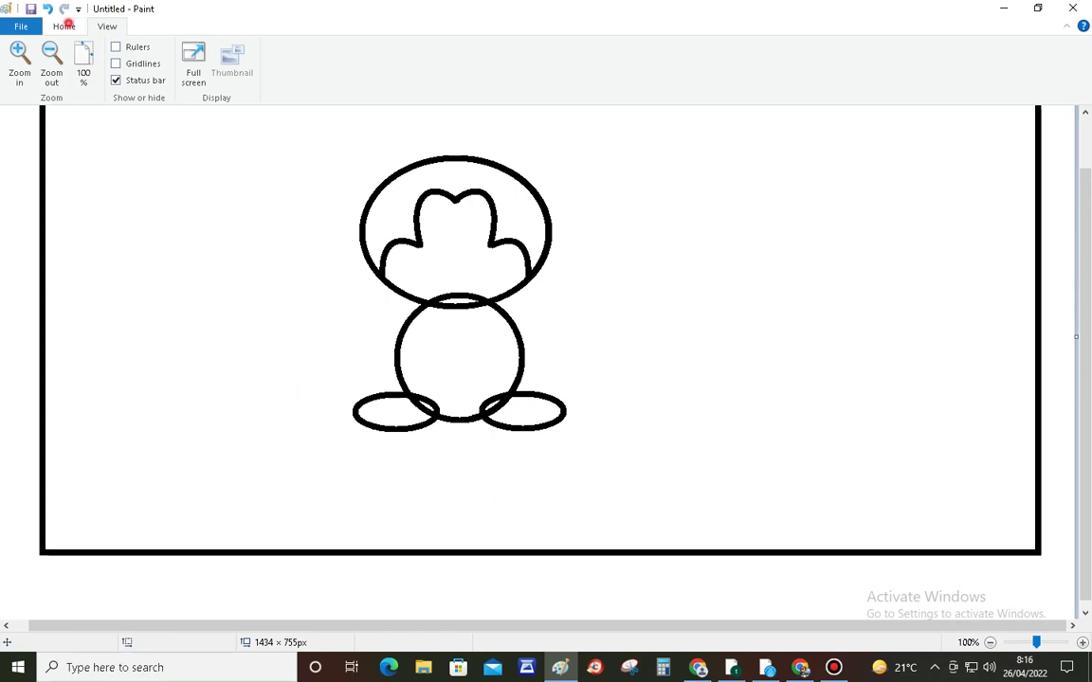
Draw a small upright oval for an eye in the empty area left of the head
click(63, 26)
click(320, 49)
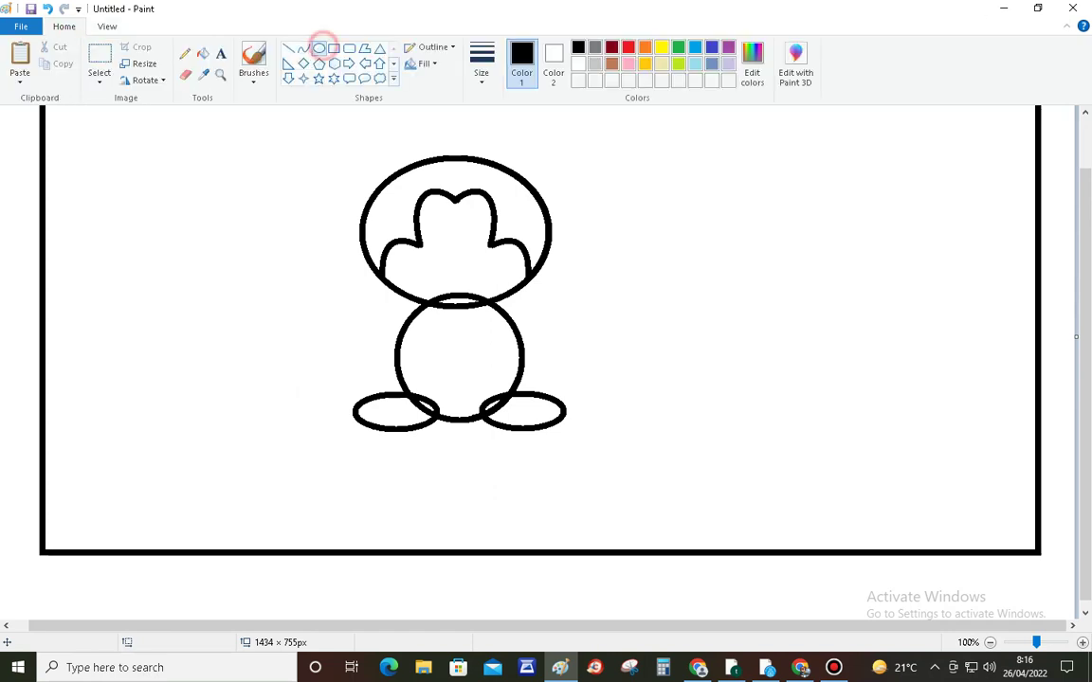
drag(149, 250, 169, 276)
click(143, 308)
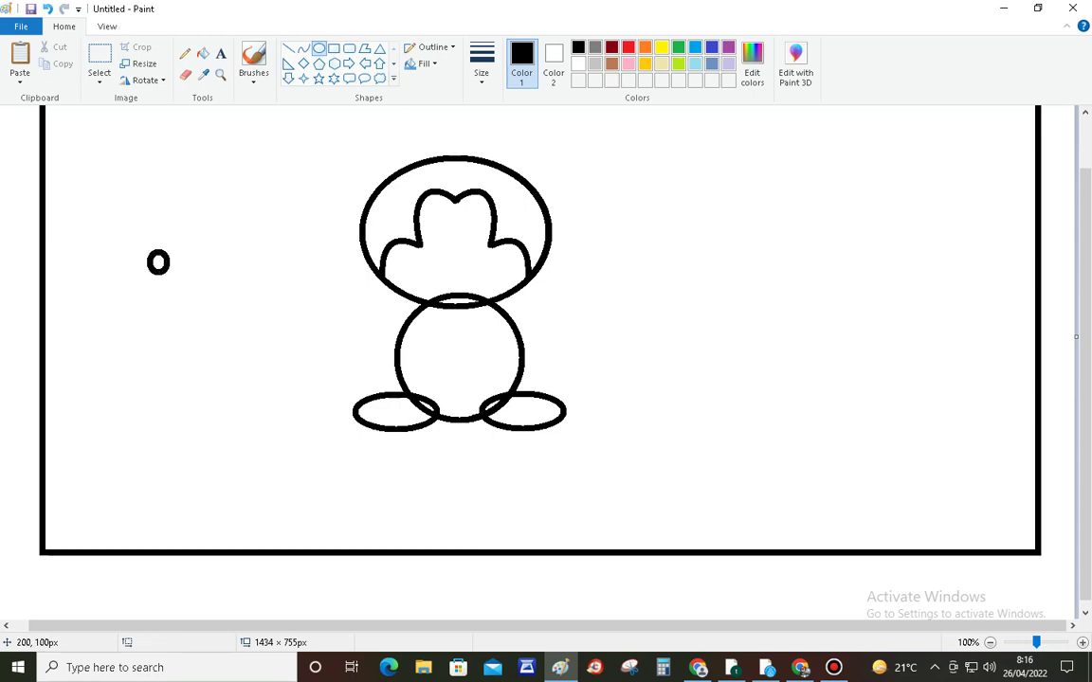
Copy the small eye oval with a rectangular selection and place the pasted copy just to its right
click(98, 76)
click(112, 113)
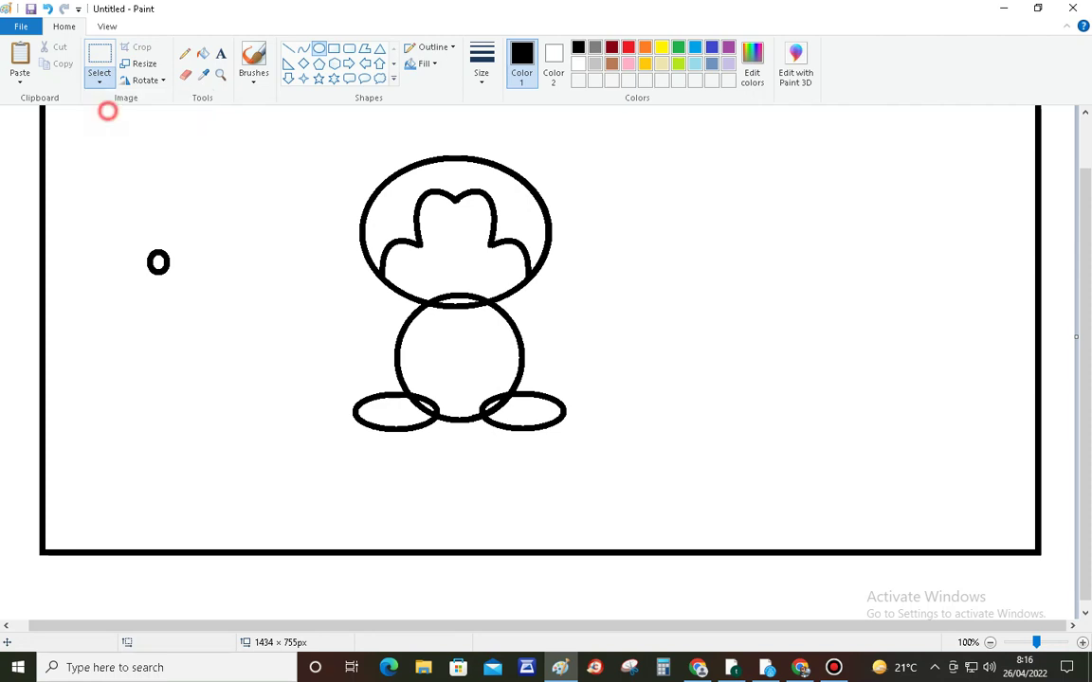
drag(134, 237, 174, 283)
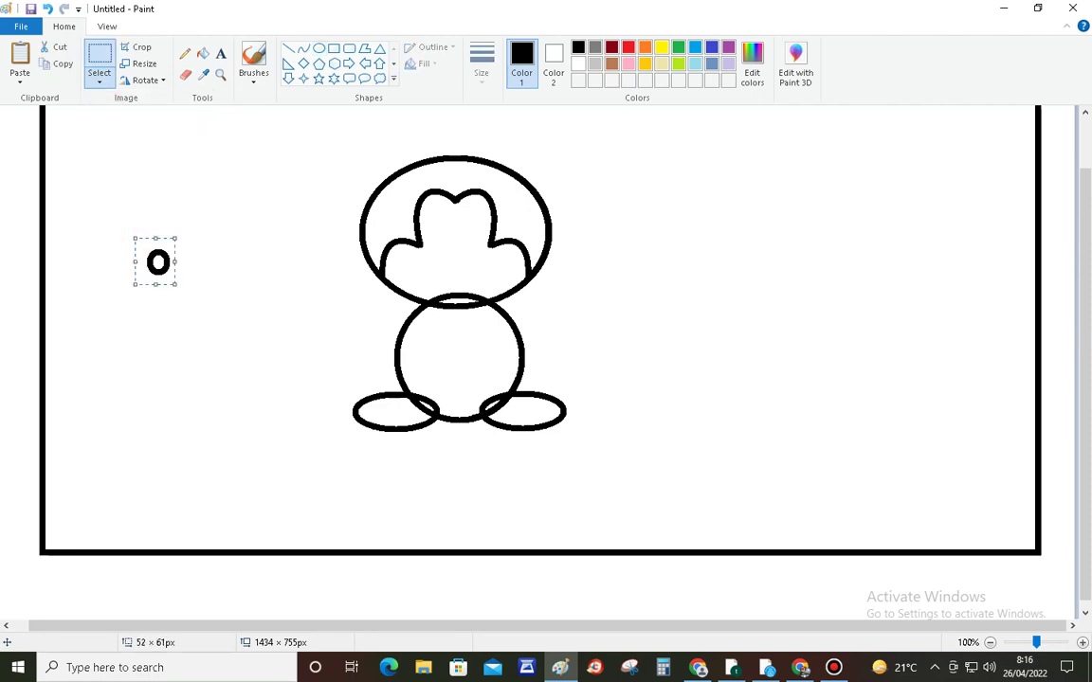
click(20, 78)
click(38, 99)
drag(25, 129, 201, 261)
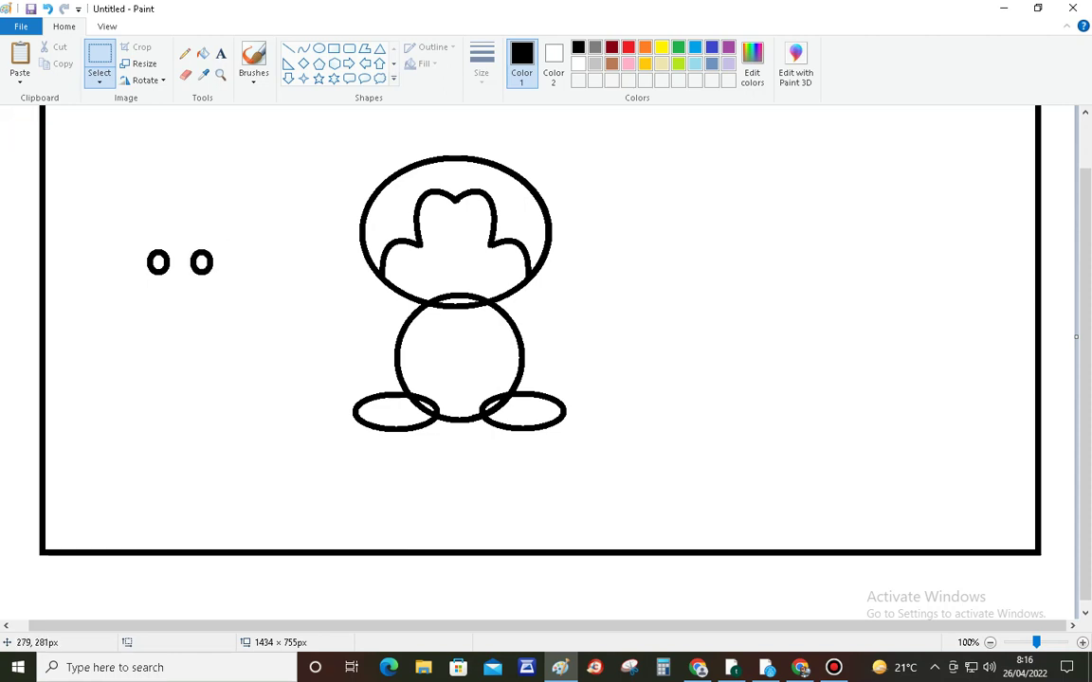
Rearrange the two eye ovals so they sit closer together side by side
drag(122, 235, 226, 293)
drag(154, 261, 231, 258)
click(222, 324)
click(224, 313)
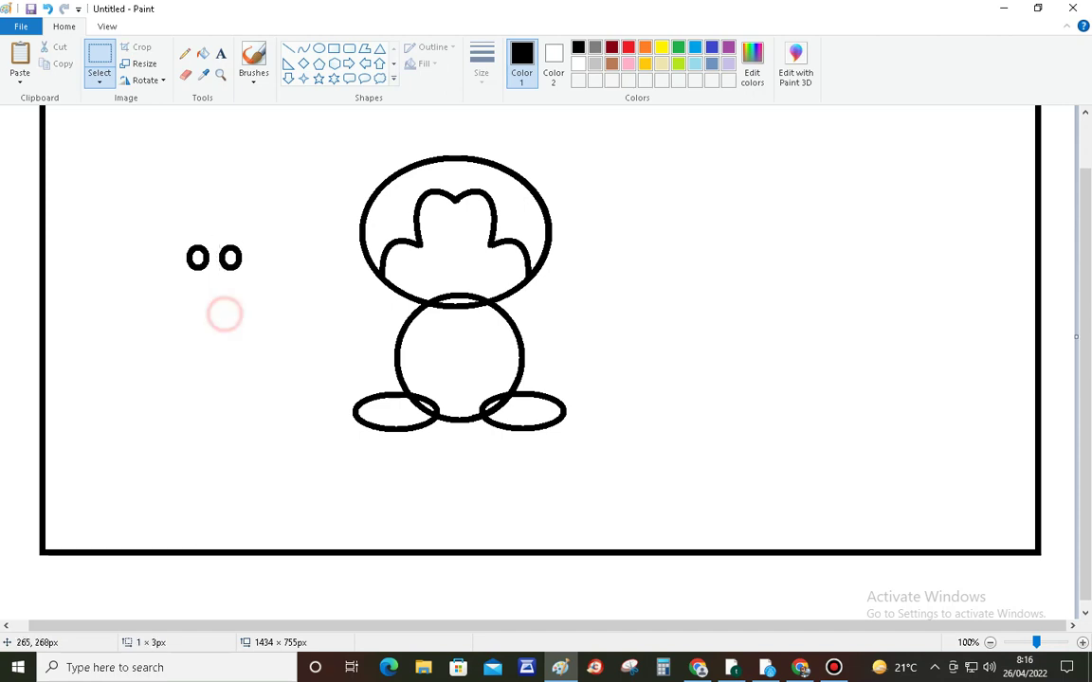
Select both eye ovals and move the pair inside the head, centred beneath the two central arches
drag(170, 233, 455, 227)
click(645, 221)
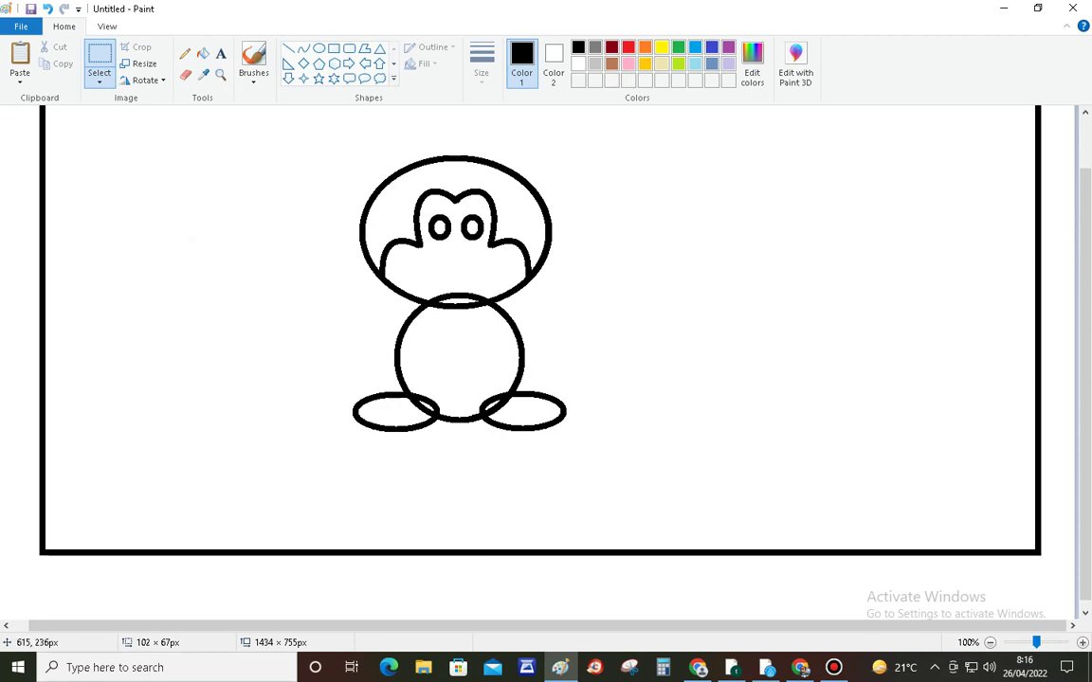
drag(454, 226, 455, 226)
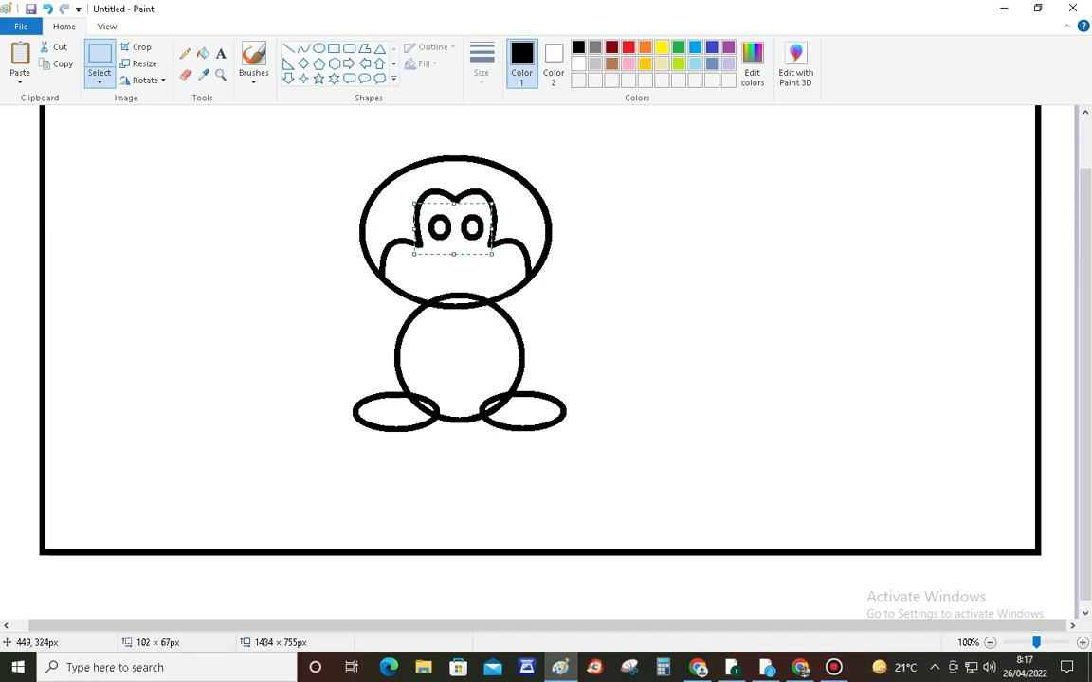
click(161, 299)
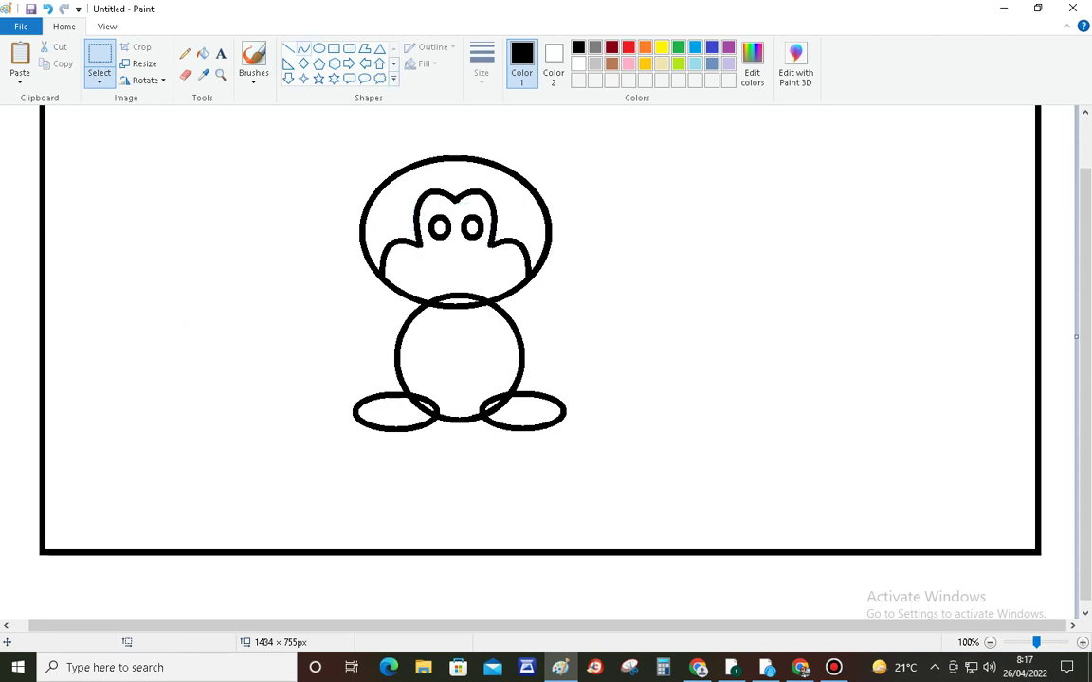
Draw a U-shaped curve about 33 × 39 px below the eyes and nudge it left to centre it between them
click(302, 47)
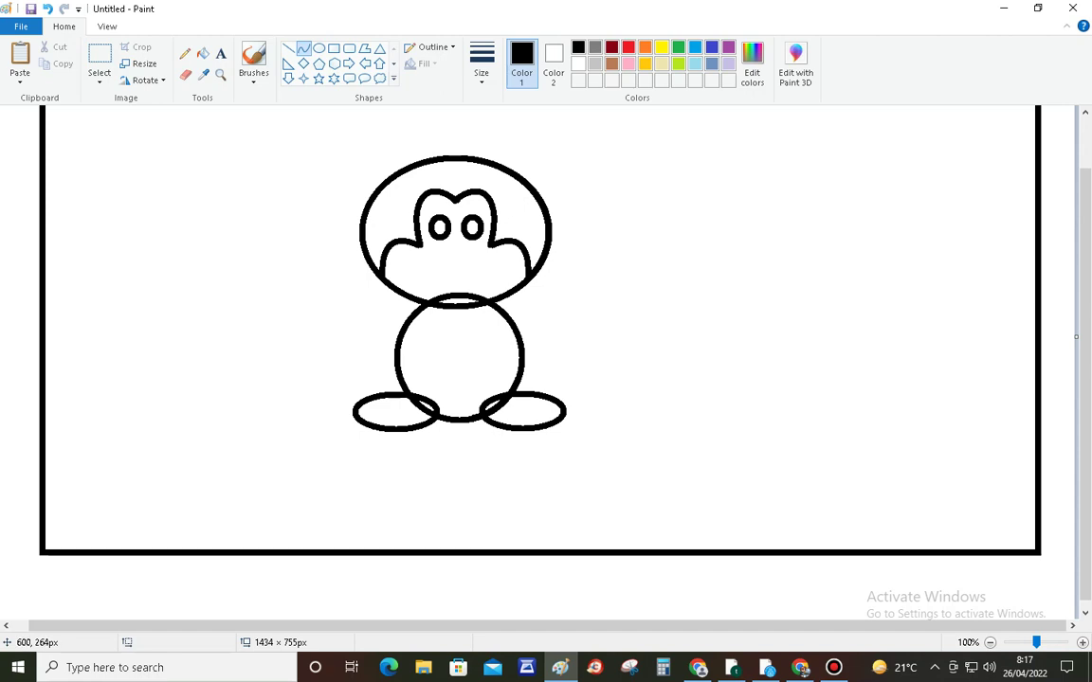
drag(440, 253, 468, 253)
drag(452, 254, 483, 256)
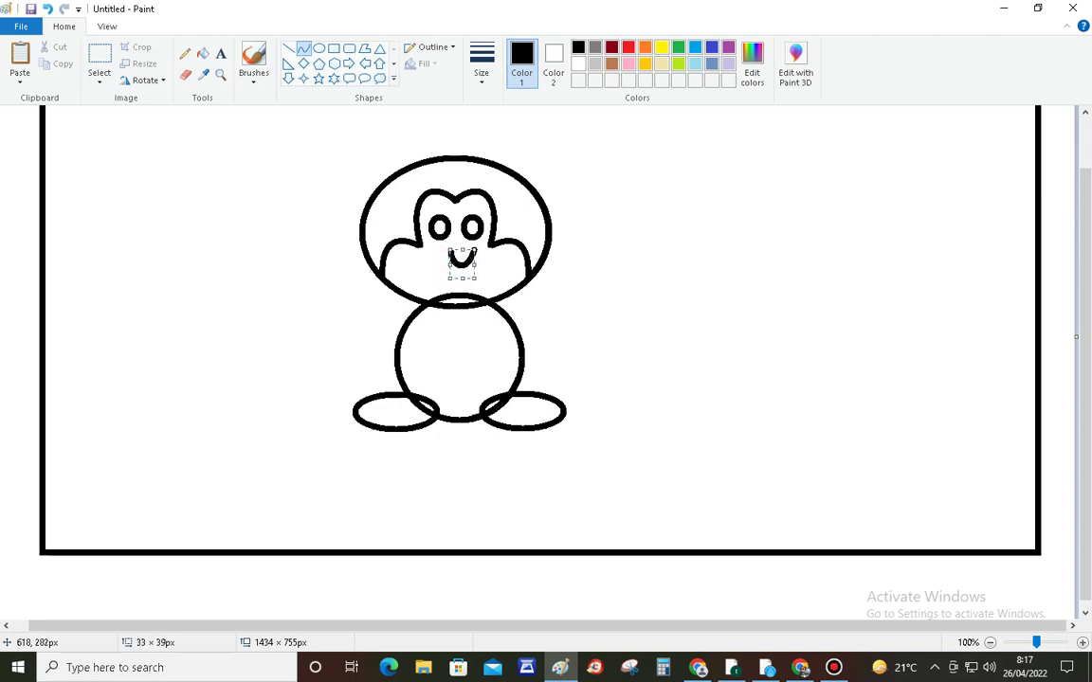
key(Left)
key(Left)
key(Left)
key(Left)
key(Left)
key(Left)
key(Left)
key(Left)
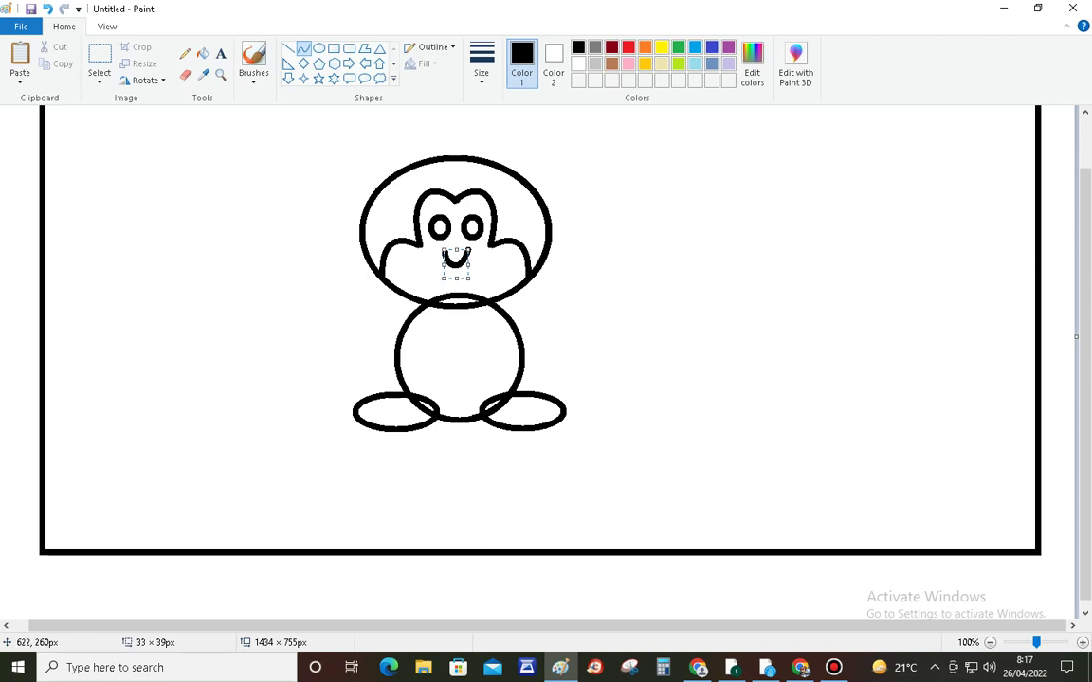
Reduce the U-shaped curve's height to about 31 px, nudge it up slightly, and undo the stray dot left of the body
drag(458, 248, 456, 257)
key(Up)
key(Up)
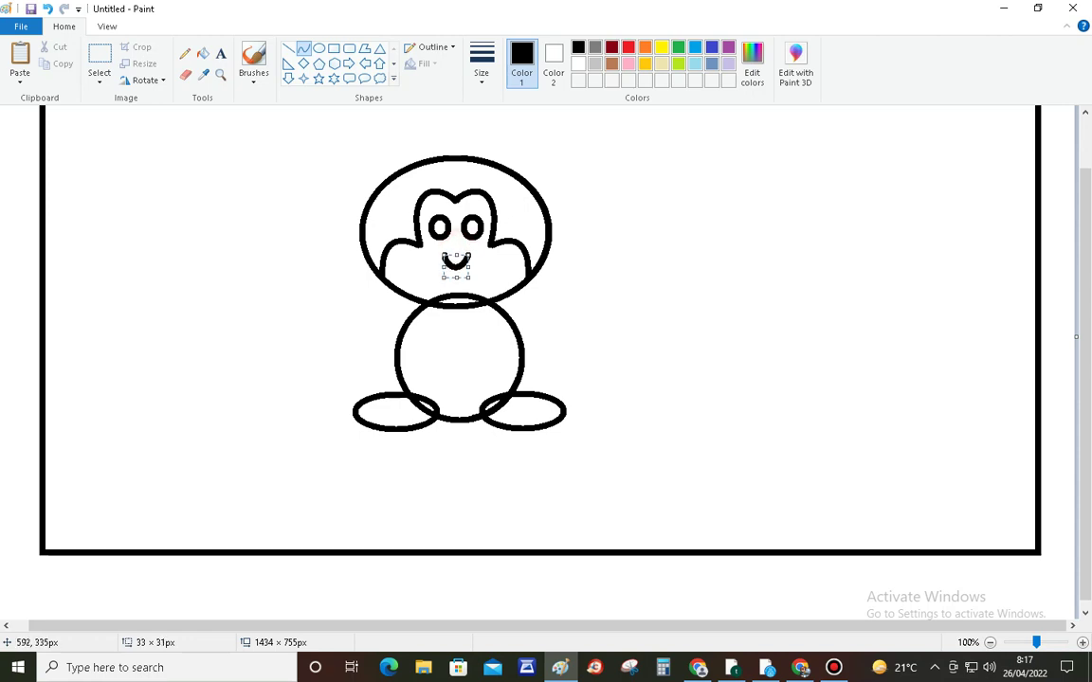
click(312, 318)
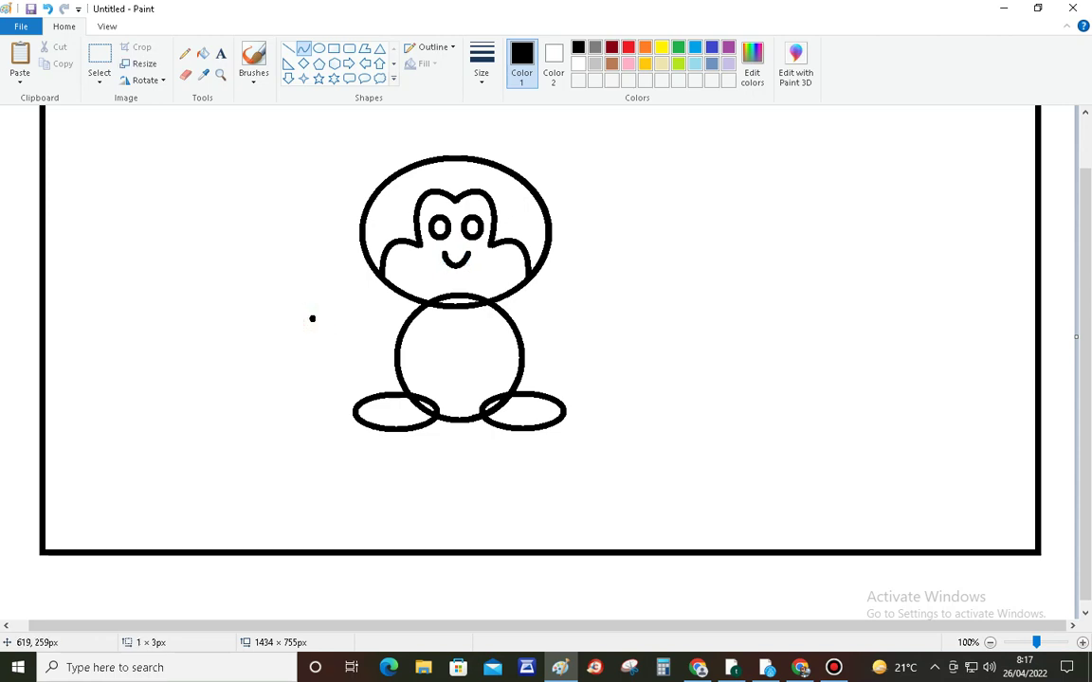
click(46, 8)
Close the top of the U-shaped curve with a horizontal line about 30 px wide in the thickest line size
click(288, 48)
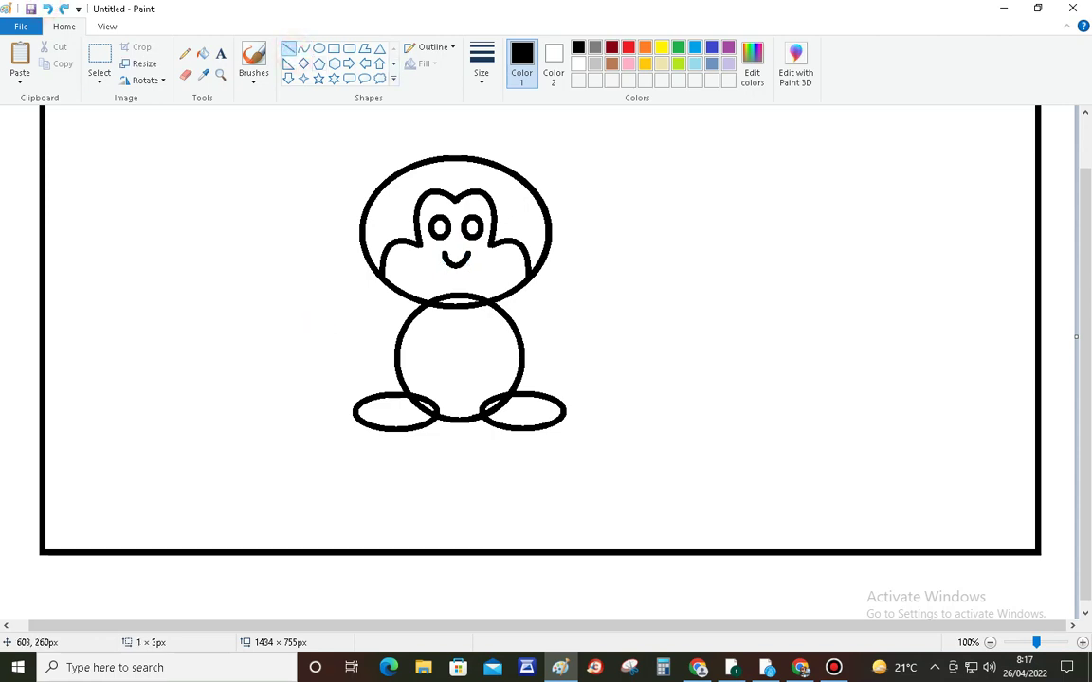
drag(443, 253, 469, 252)
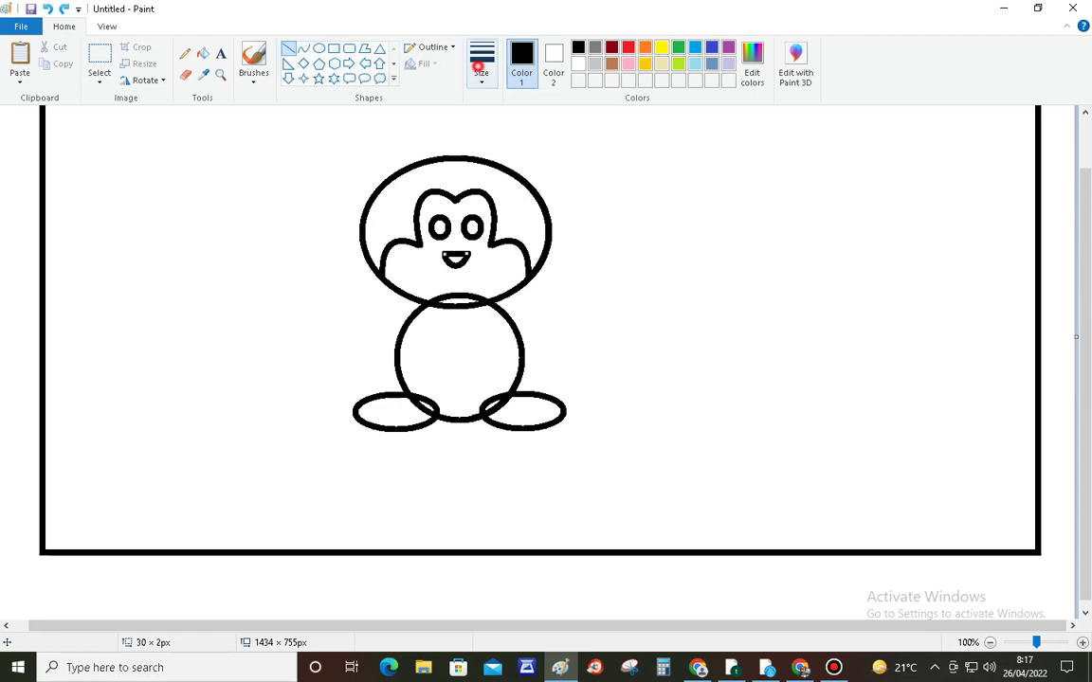
click(481, 66)
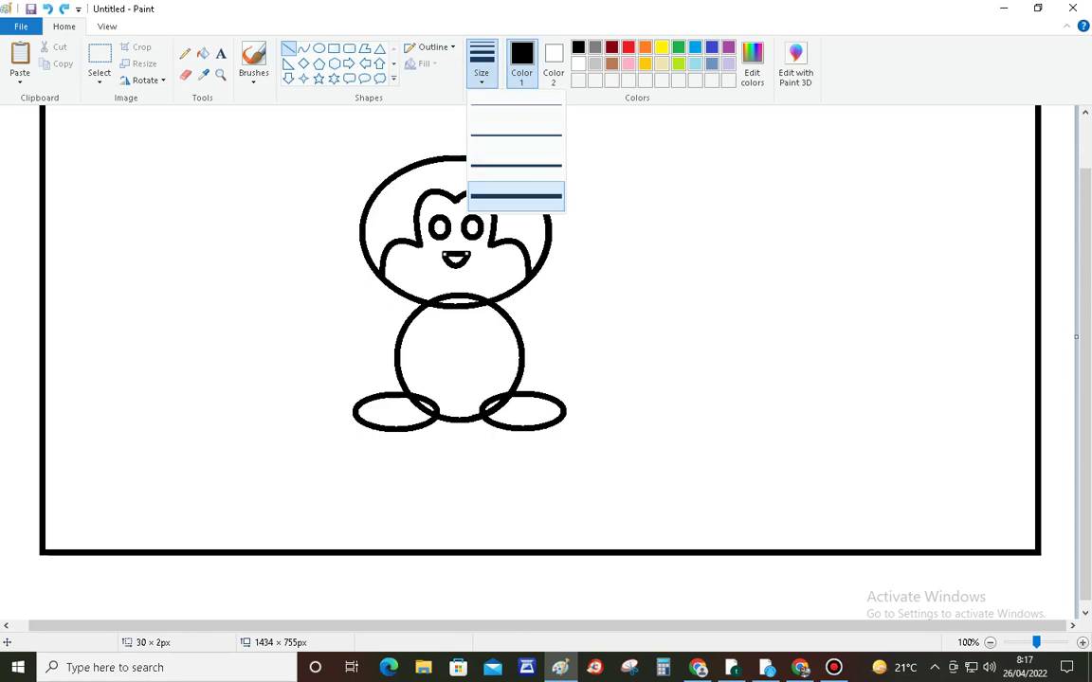
click(499, 197)
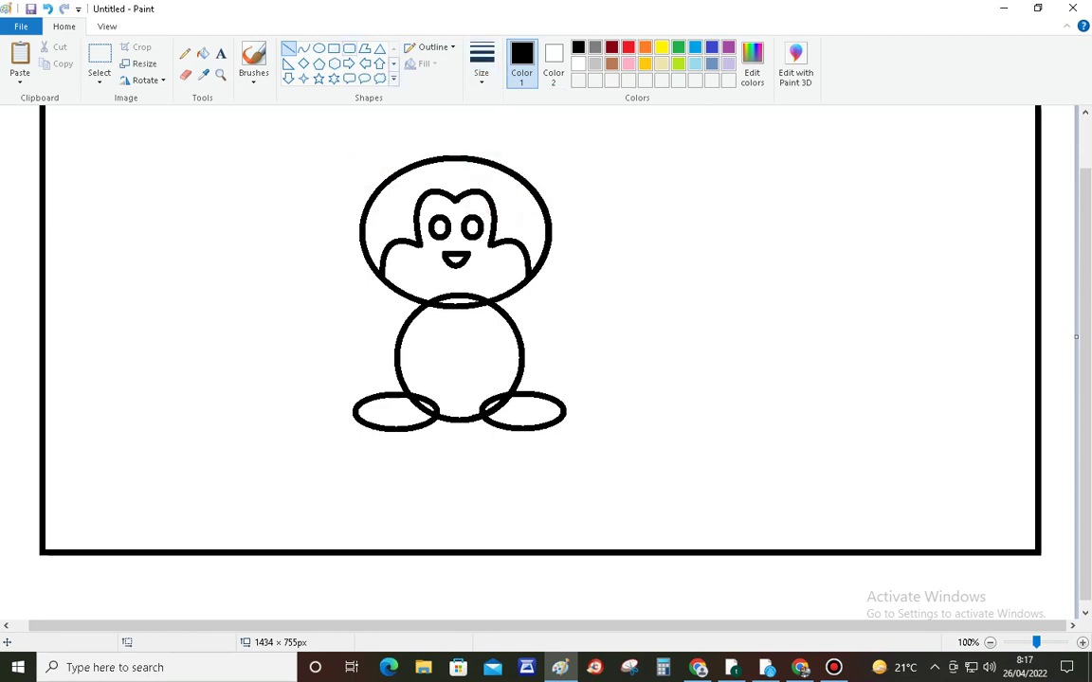
Draw a 5 px thick U-shaped curve about 29 × 25 px at the lower left of the closed shape, and erase its left tip
click(304, 48)
click(482, 69)
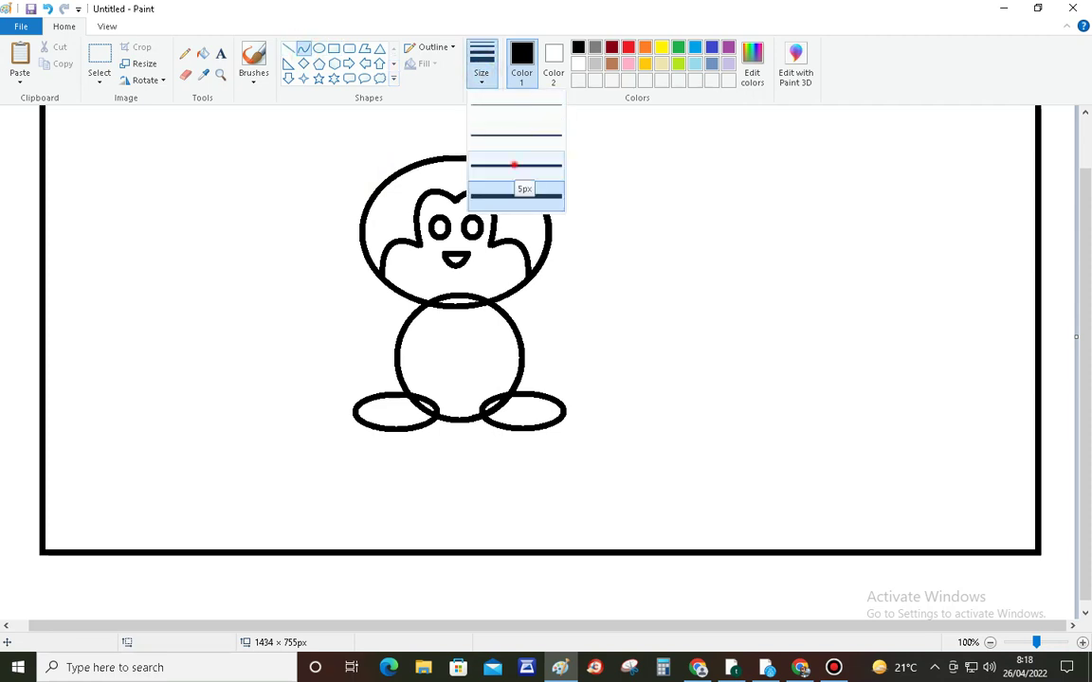
click(514, 166)
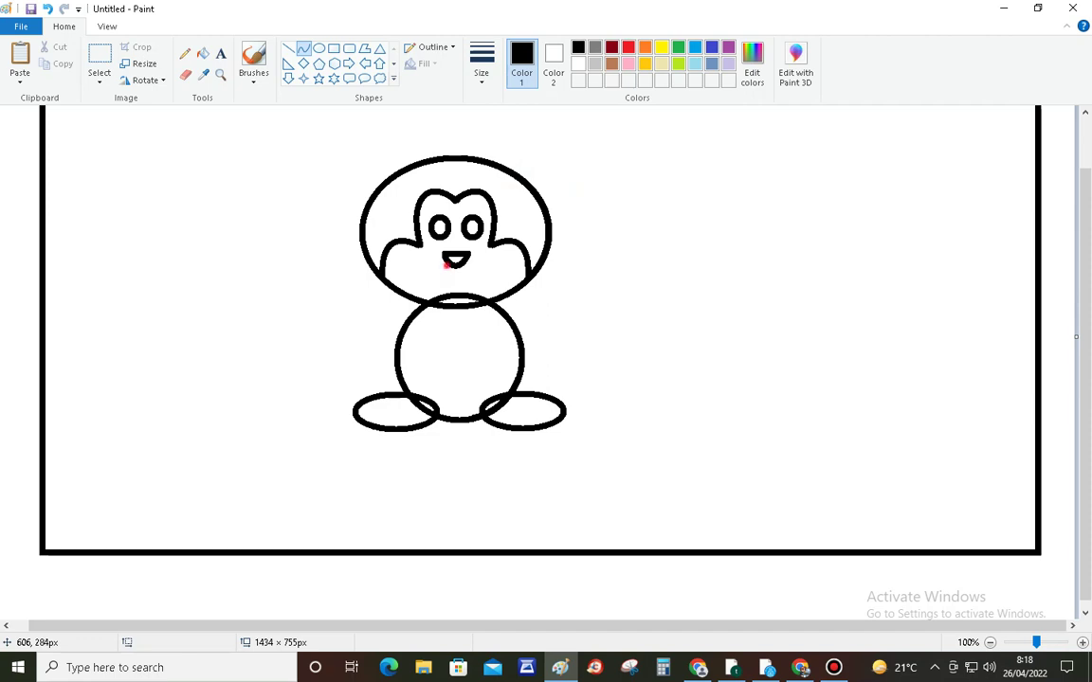
mouse_move(444, 266)
mouse_down()
mouse_move(434, 281)
mouse_move(424, 266)
mouse_up()
mouse_move(424, 266)
mouse_down()
mouse_move(423, 285)
mouse_move(432, 283)
mouse_up()
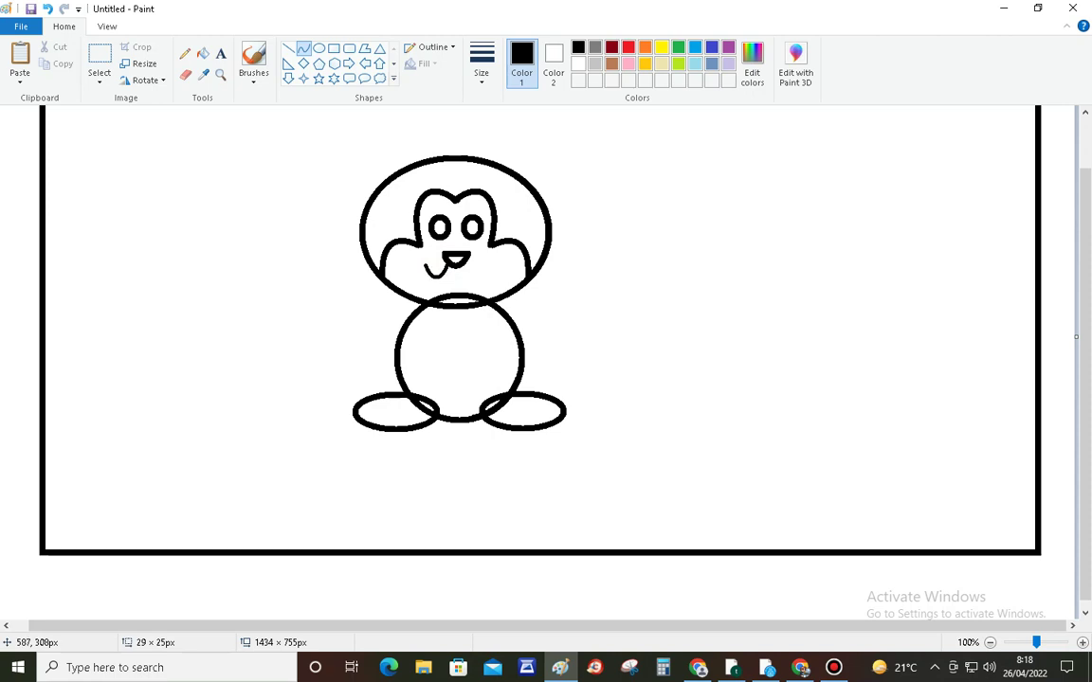
click(356, 319)
click(185, 74)
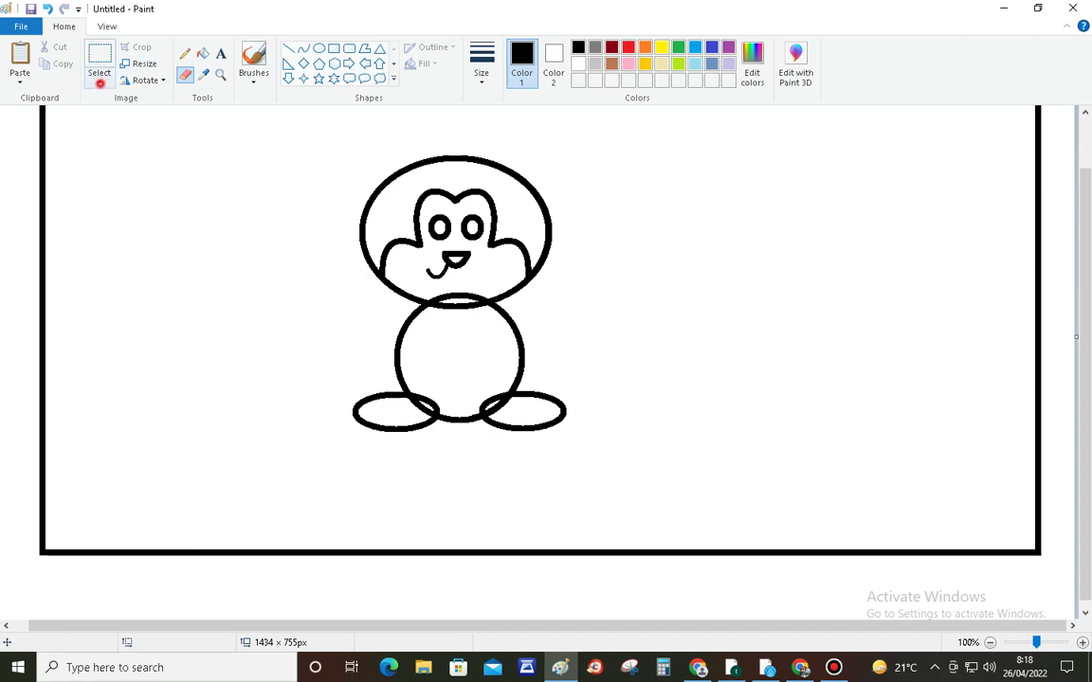
Duplicate the mouth curve and place the copy in the empty area near the frame's upper left corner
click(99, 75)
click(119, 116)
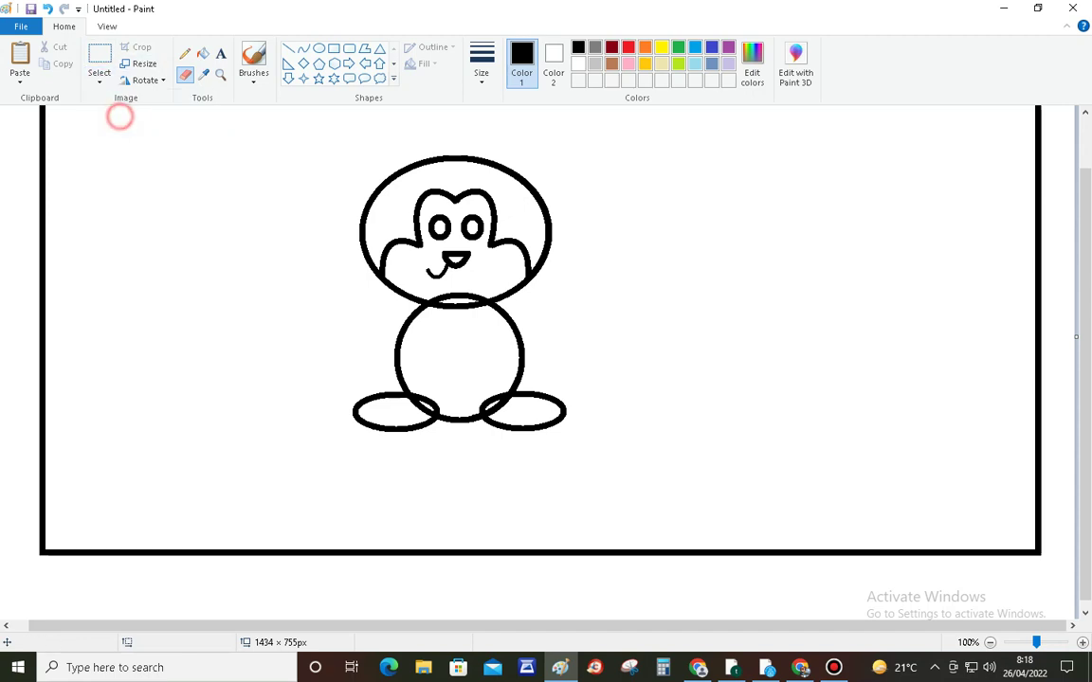
drag(419, 262, 452, 284)
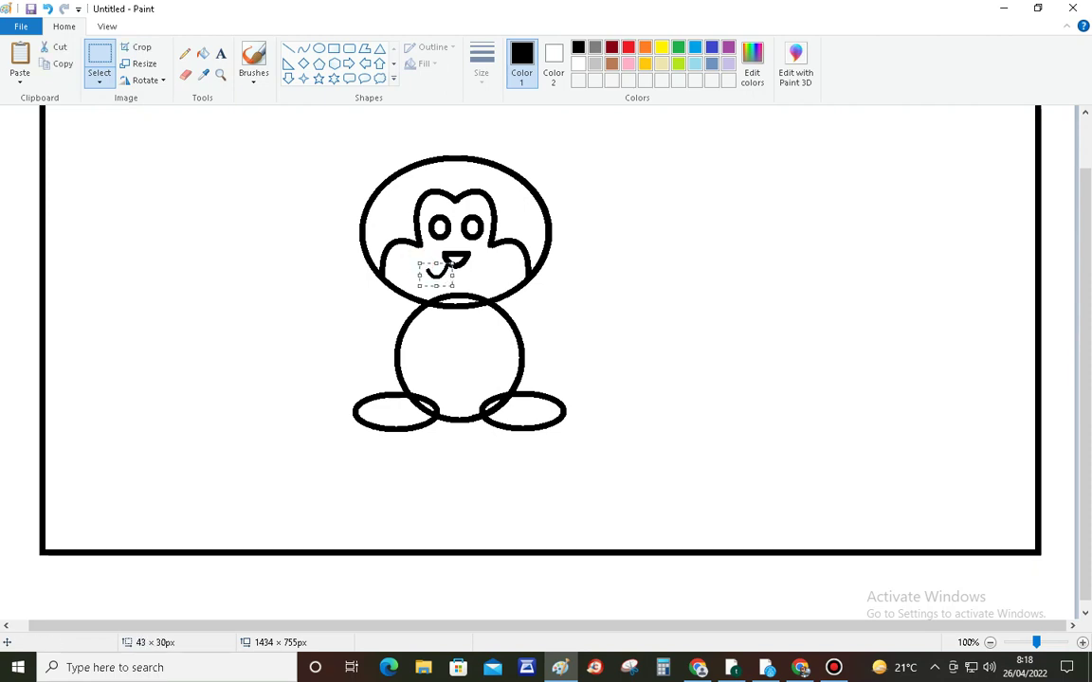
click(19, 80)
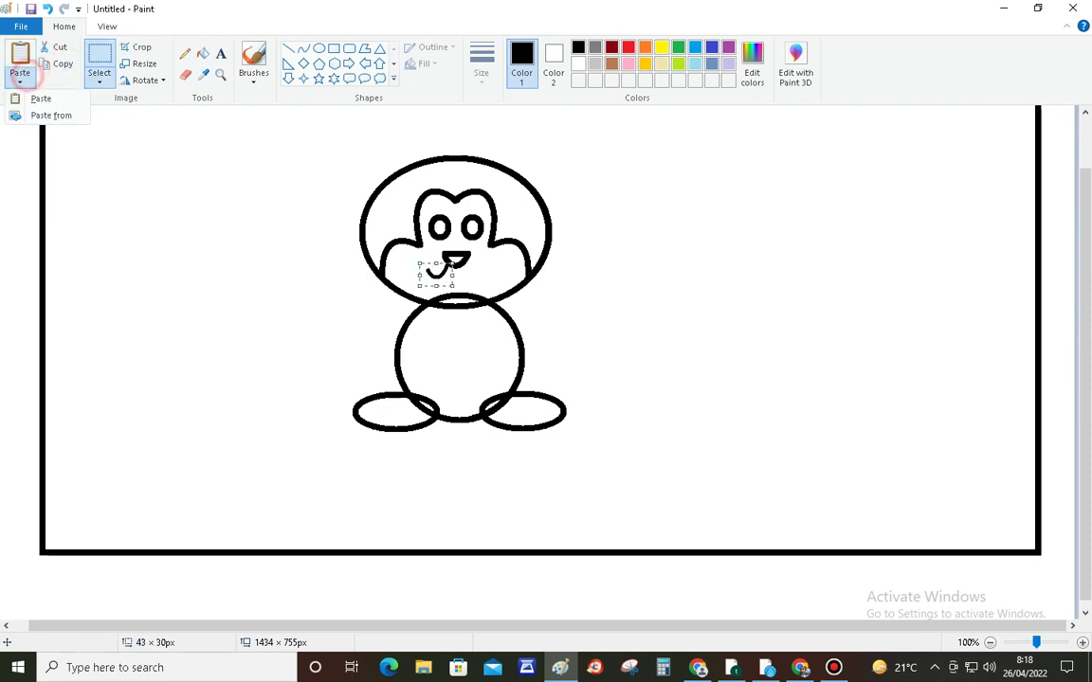
click(41, 98)
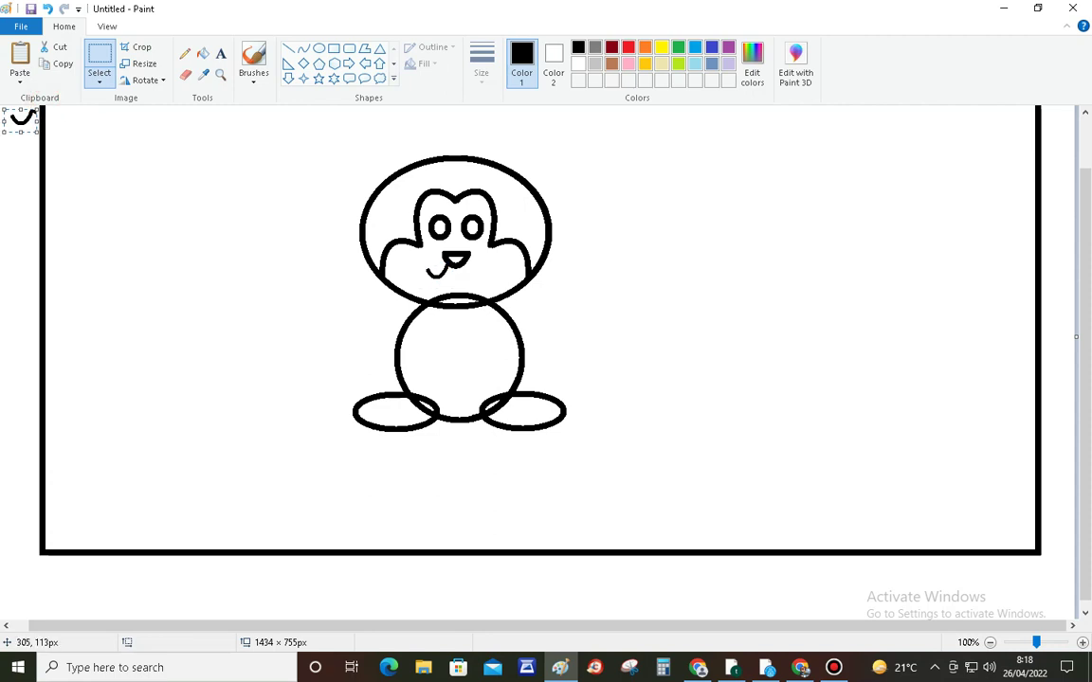
mouse_move(35, 112)
mouse_down()
mouse_move(107, 112)
mouse_move(116, 139)
mouse_move(106, 165)
mouse_move(133, 175)
mouse_up()
click(218, 237)
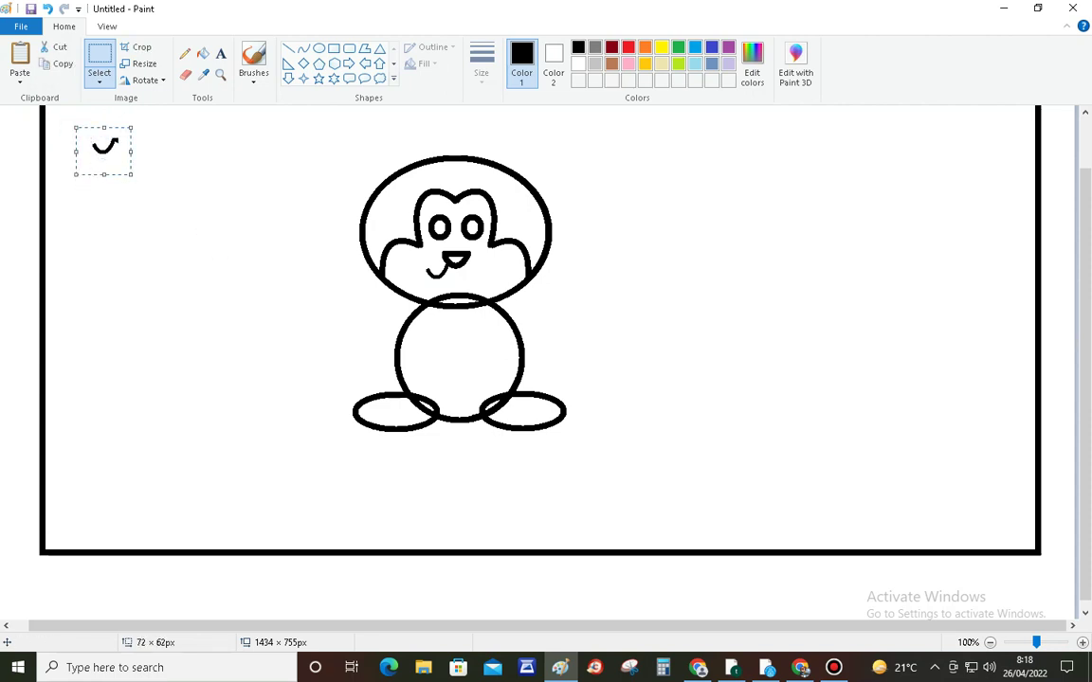
Try a horizontally flipped copy of the mouth curve on the right side of the nose, and undo it
click(145, 80)
click(170, 162)
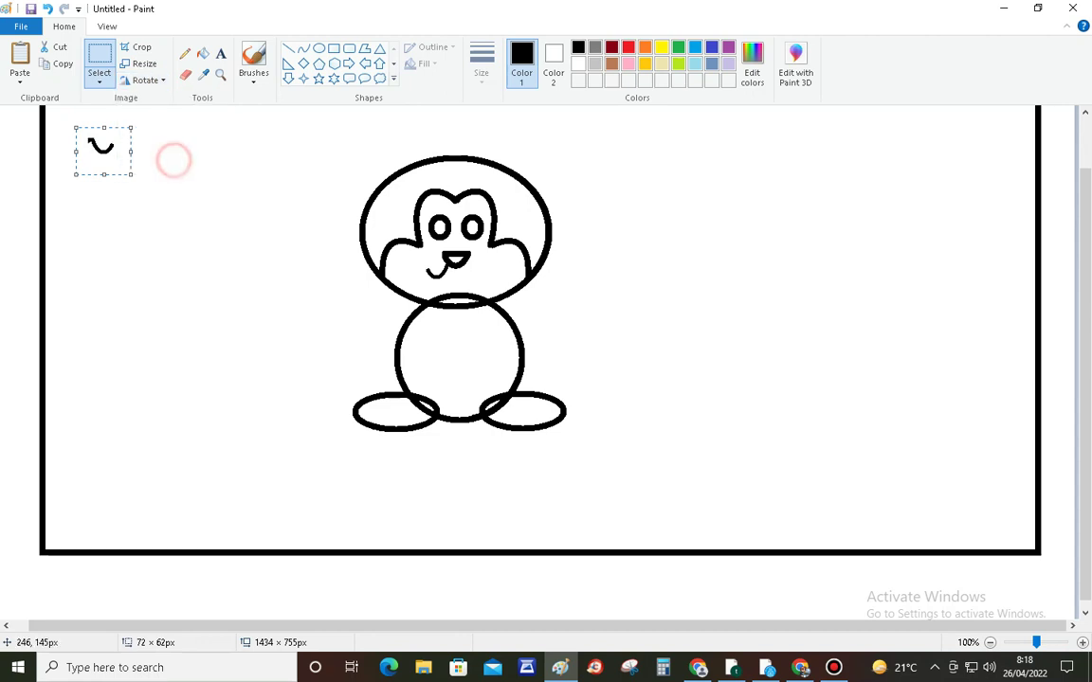
drag(100, 146, 482, 267)
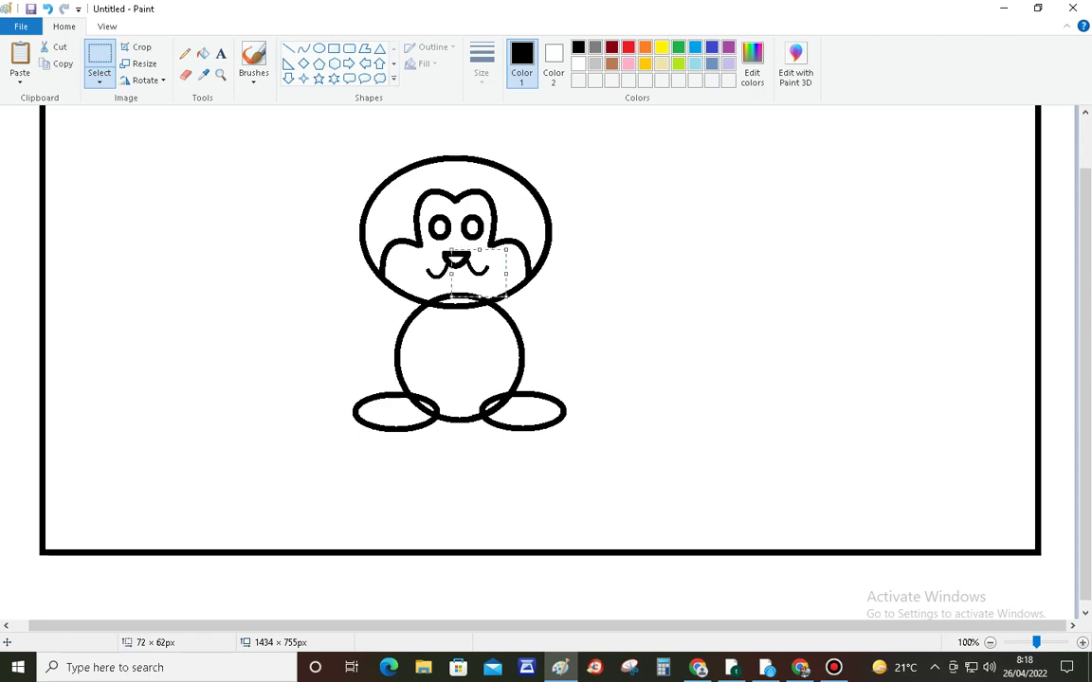
click(726, 283)
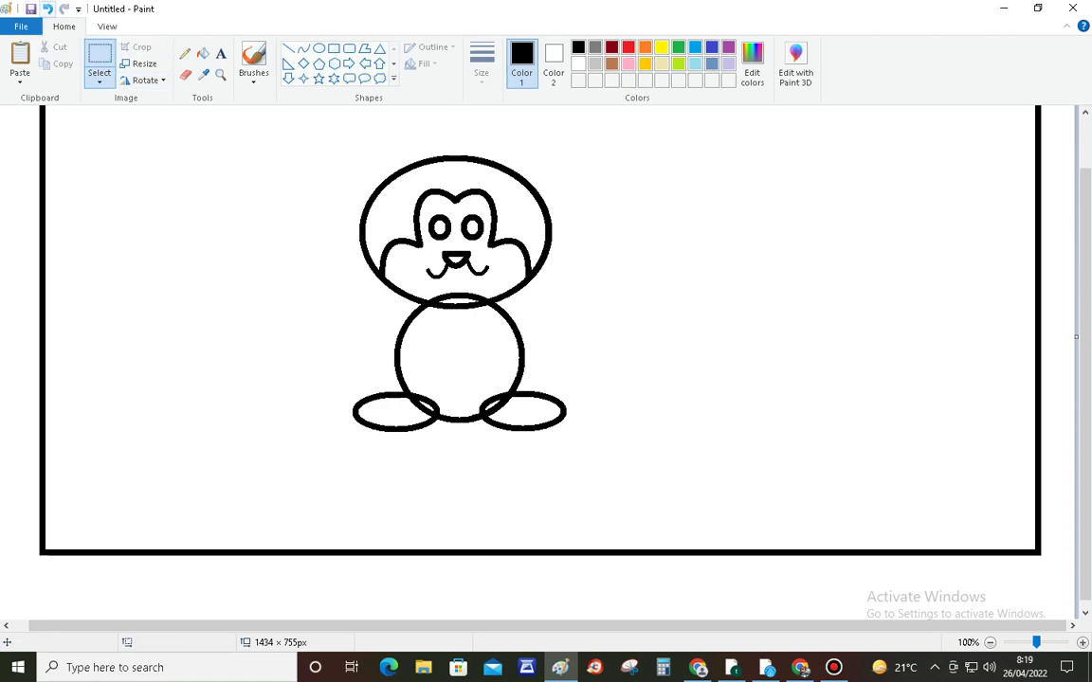
click(48, 9)
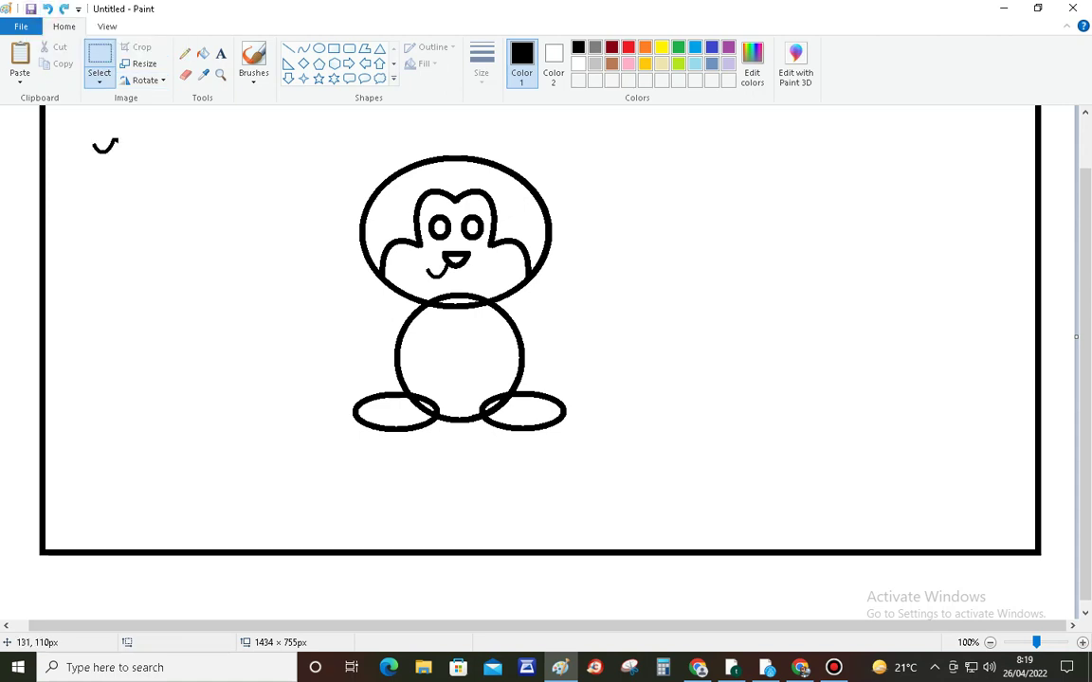
Select the copied curve with an area of about 63 × 66 px, flip it horizontally, and move it beside the nose's lower right
drag(84, 125, 476, 275)
click(145, 80)
click(167, 163)
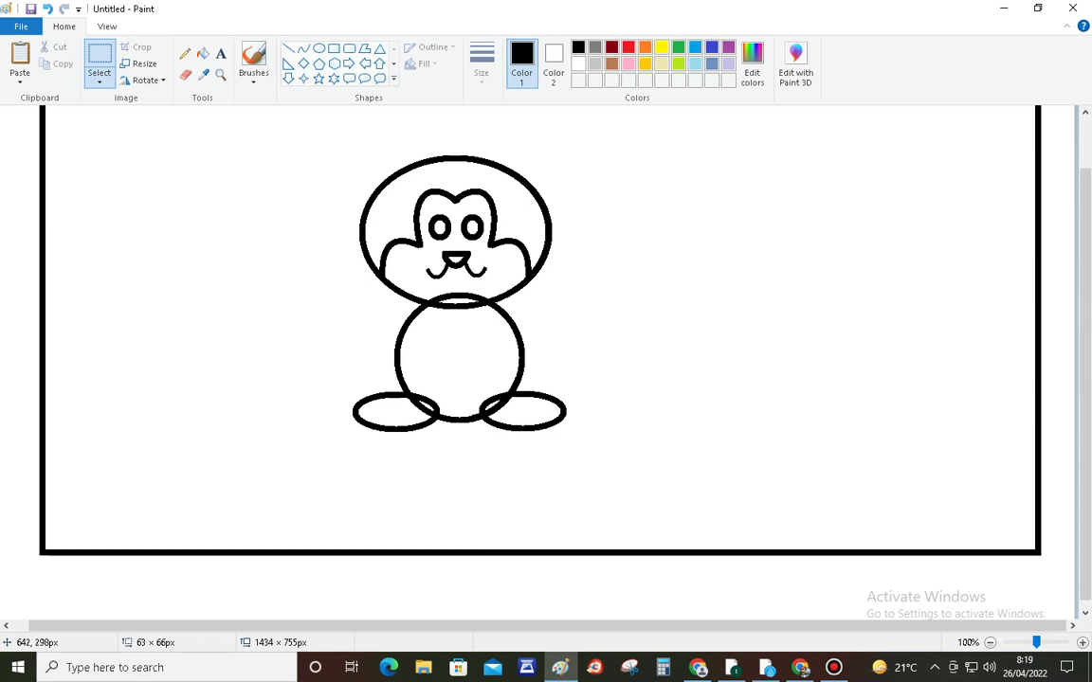
drag(443, 249, 494, 299)
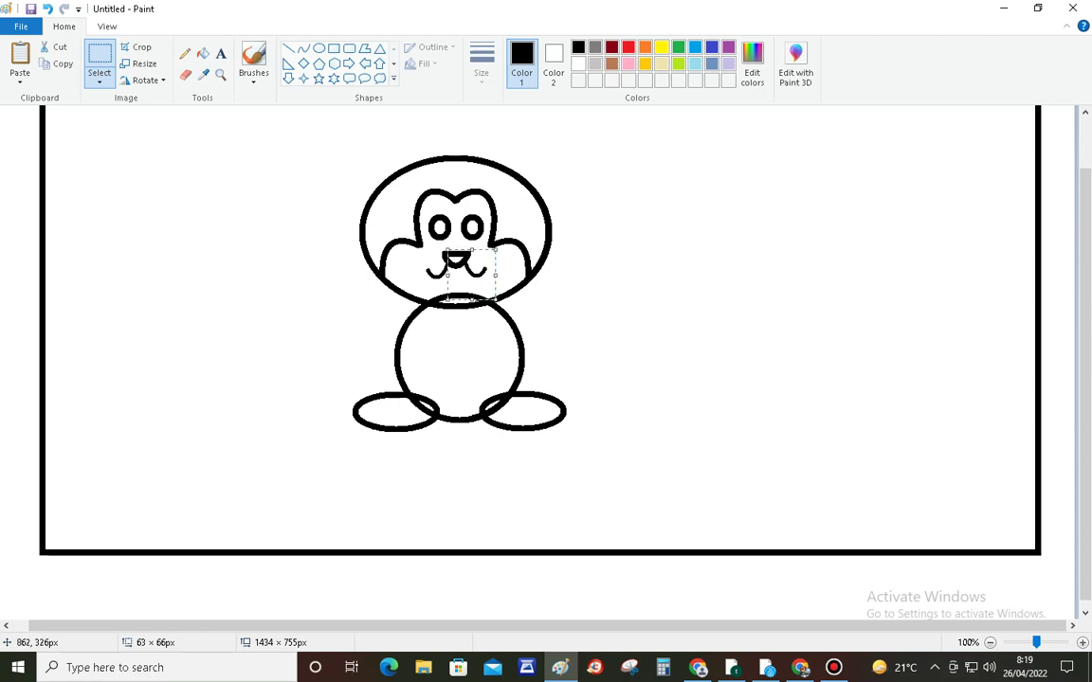
Fine-tune the flipped curve's position so it meets the nose and lines up with the left mouth curve
key(Down)
key(Down)
key(Down)
key(Down)
key(Down)
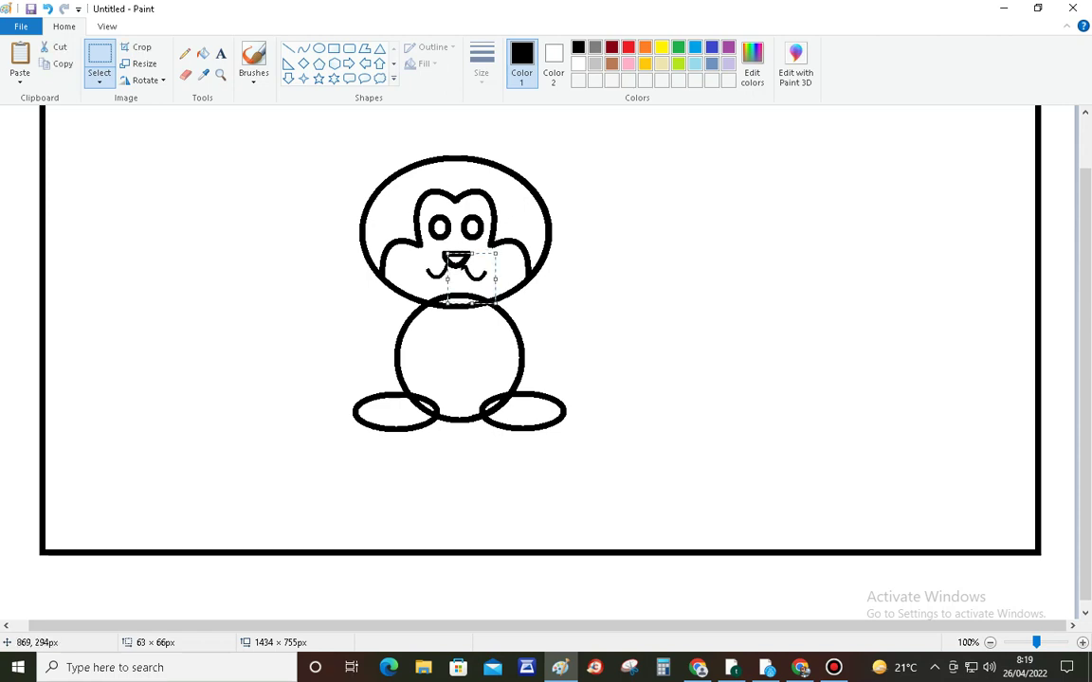
drag(464, 266, 466, 265)
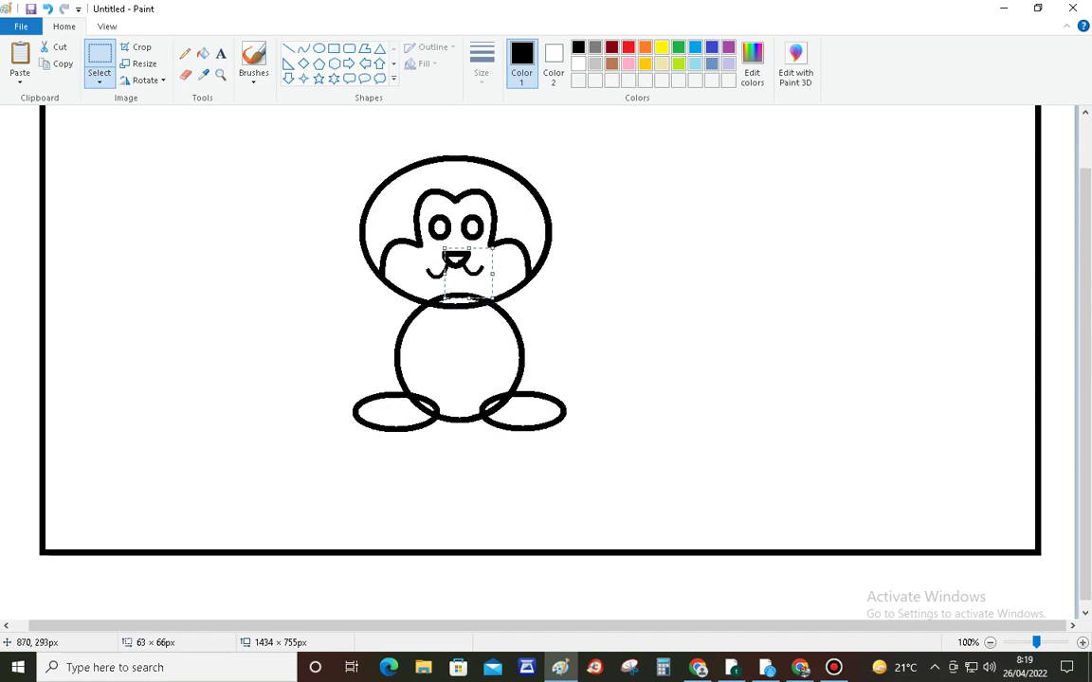
key(Down)
key(Down)
key(Down)
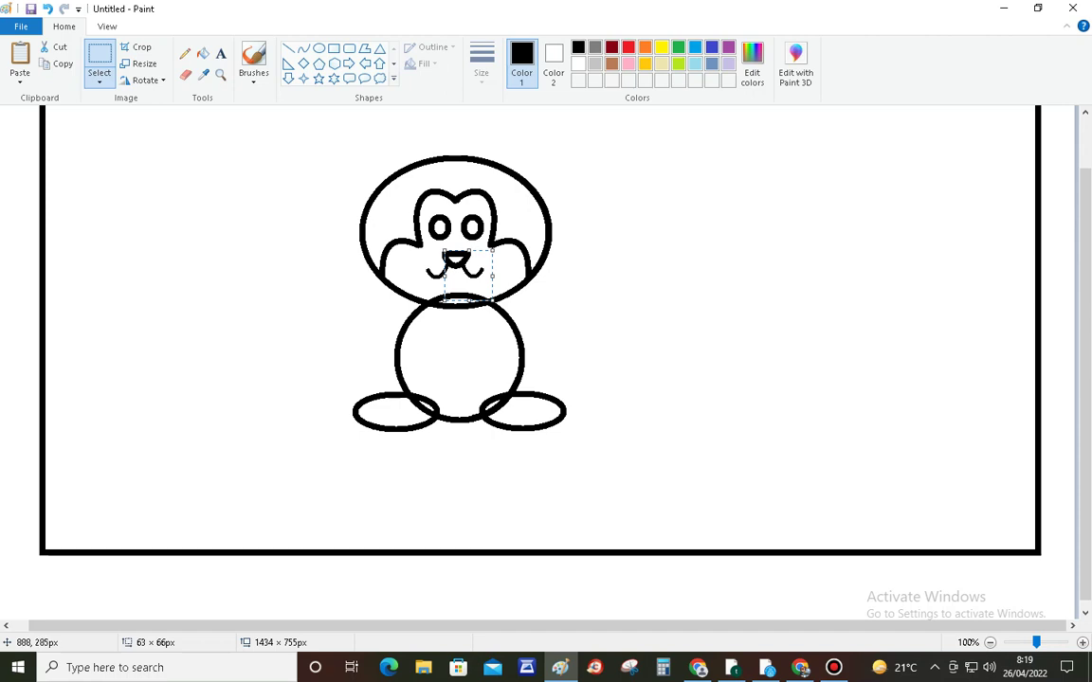
key(Right)
key(Right)
key(Right)
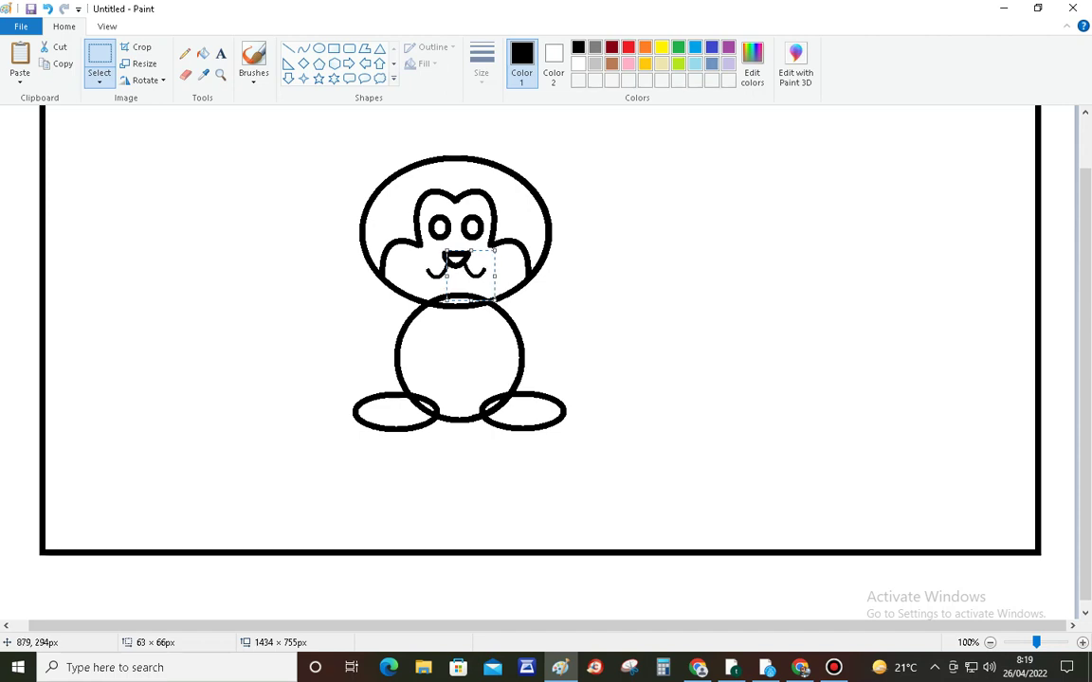
click(716, 314)
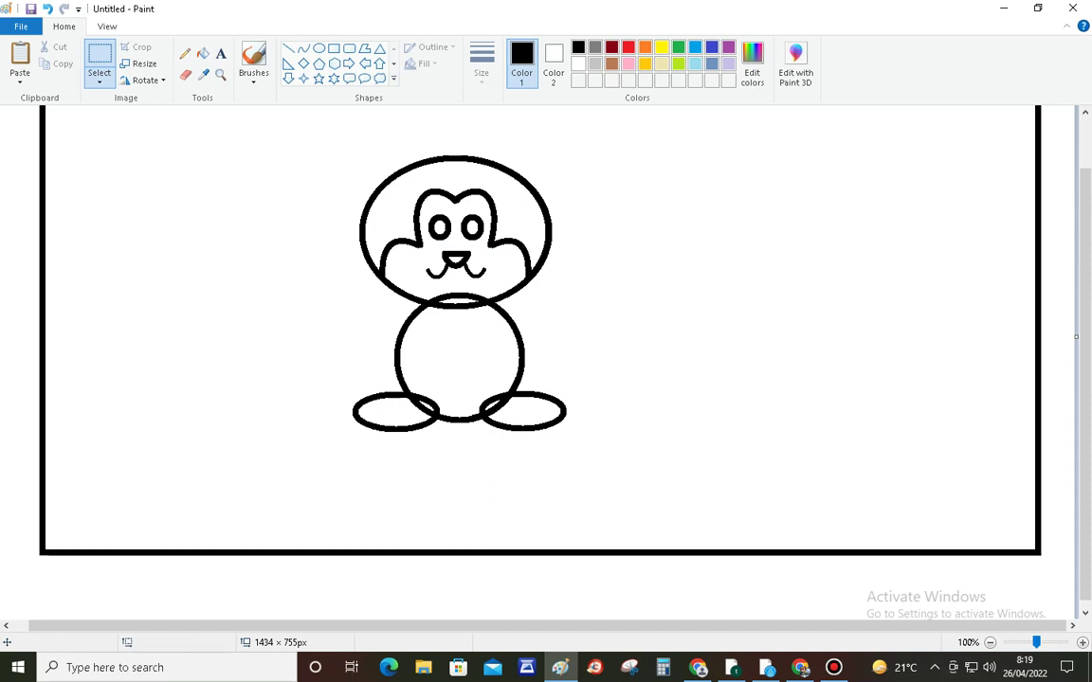
Erase the top arc of the body circle that overlaps the inside of the head, leaving the head outline intact
click(184, 74)
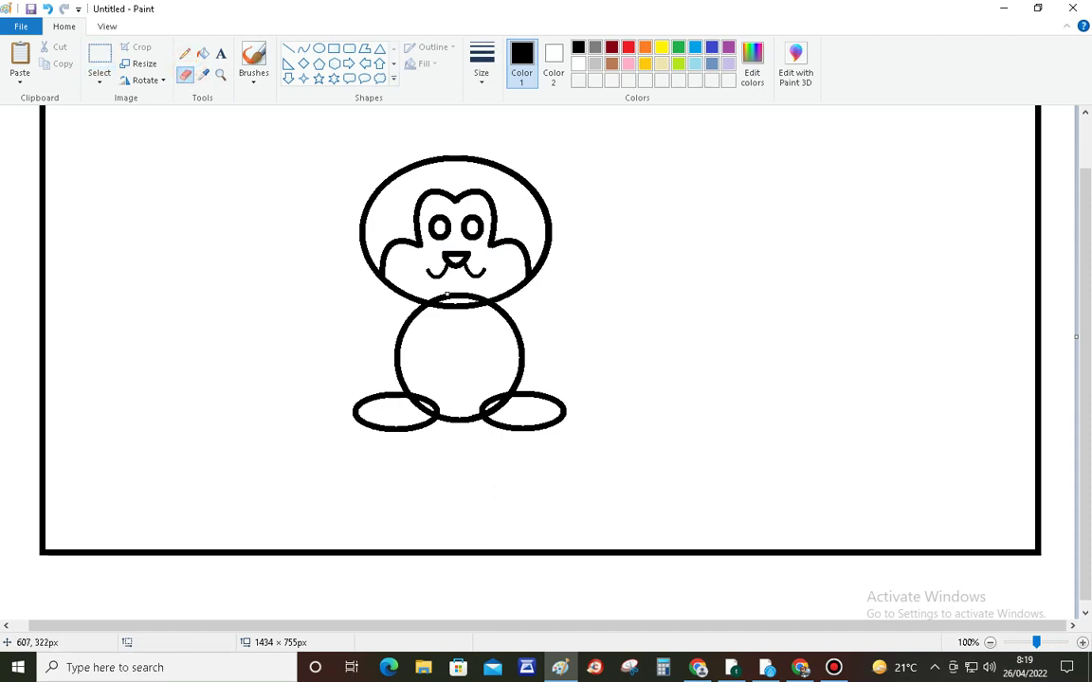
drag(459, 295, 442, 296)
click(220, 74)
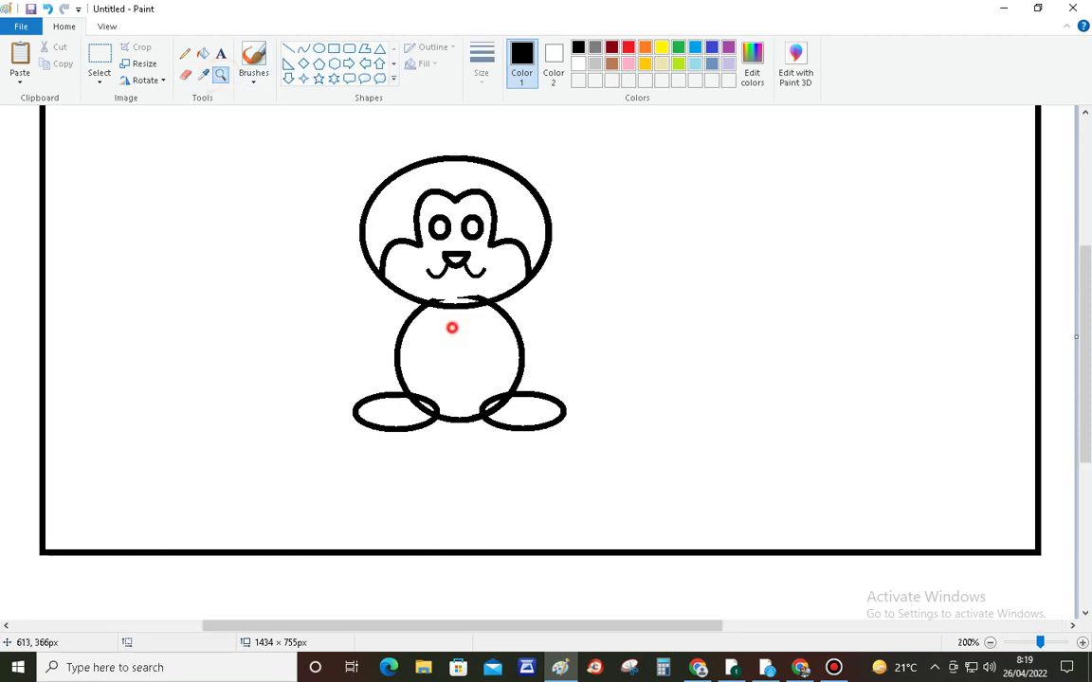
click(451, 327)
click(616, 317)
click(278, 295)
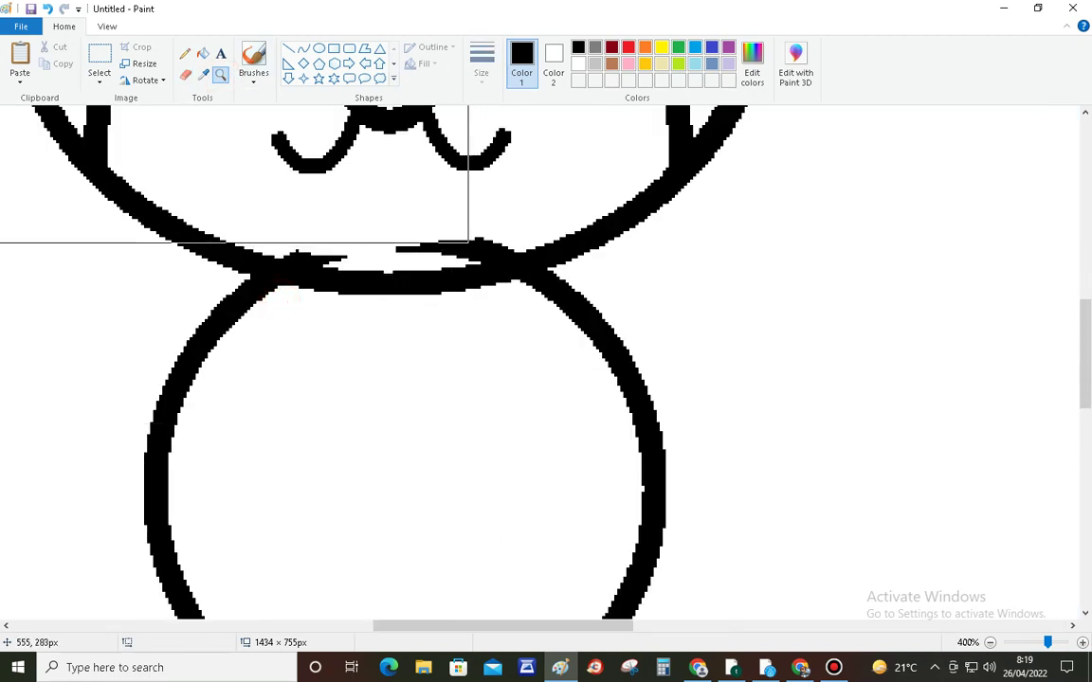
click(185, 74)
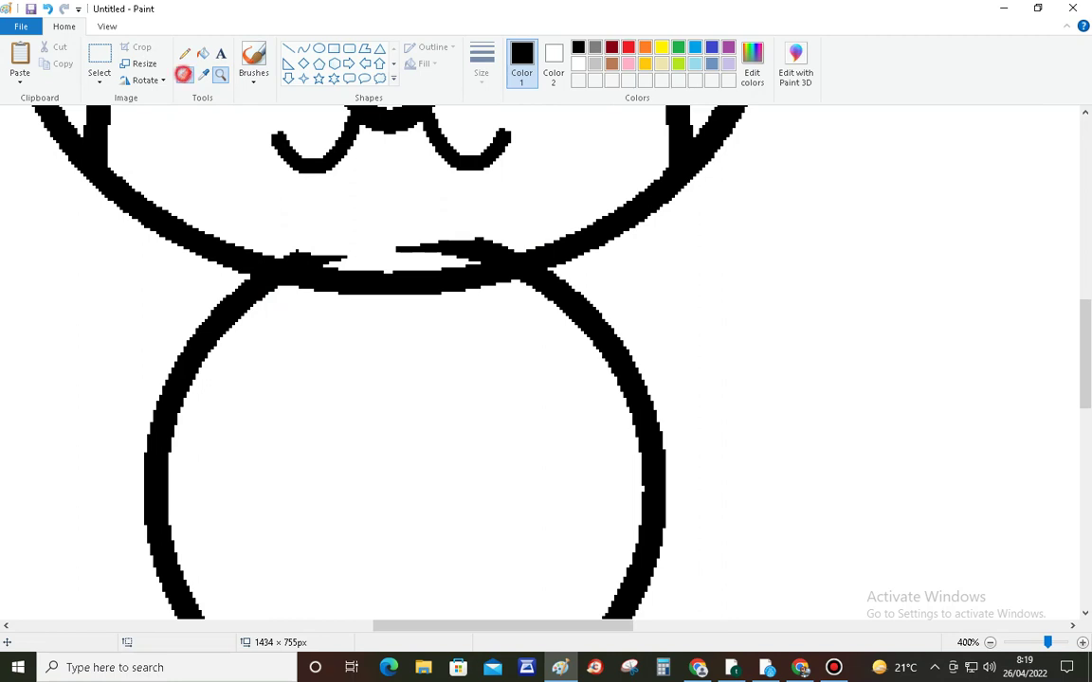
drag(358, 250, 307, 249)
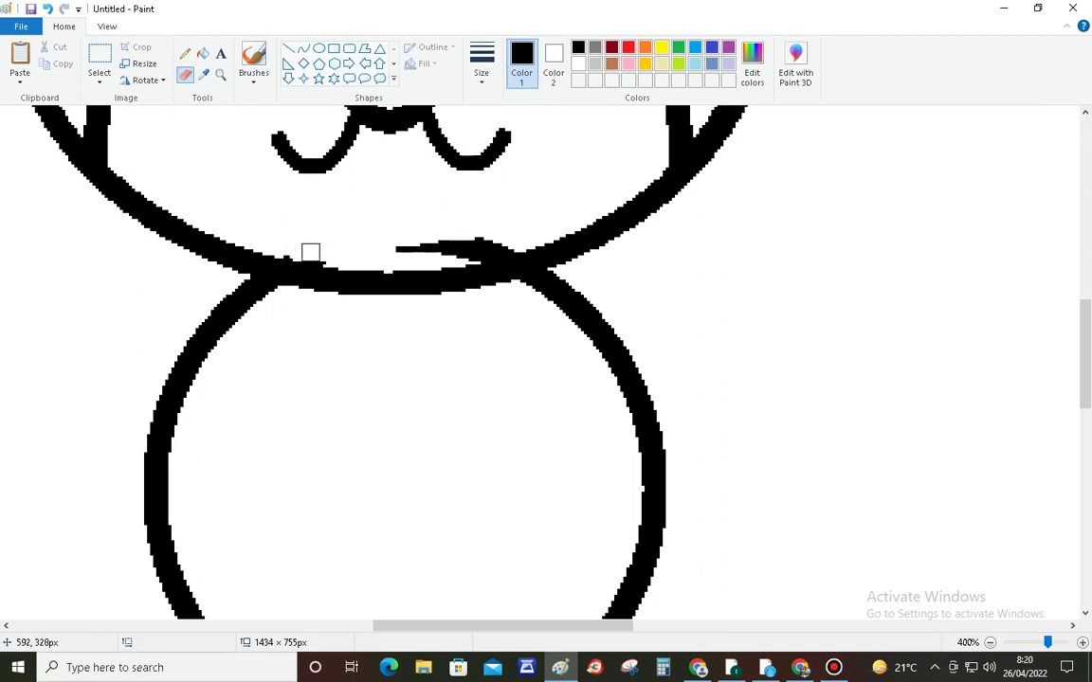
mouse_move(392, 243)
mouse_down()
mouse_move(504, 234)
mouse_move(441, 249)
mouse_move(507, 244)
mouse_up()
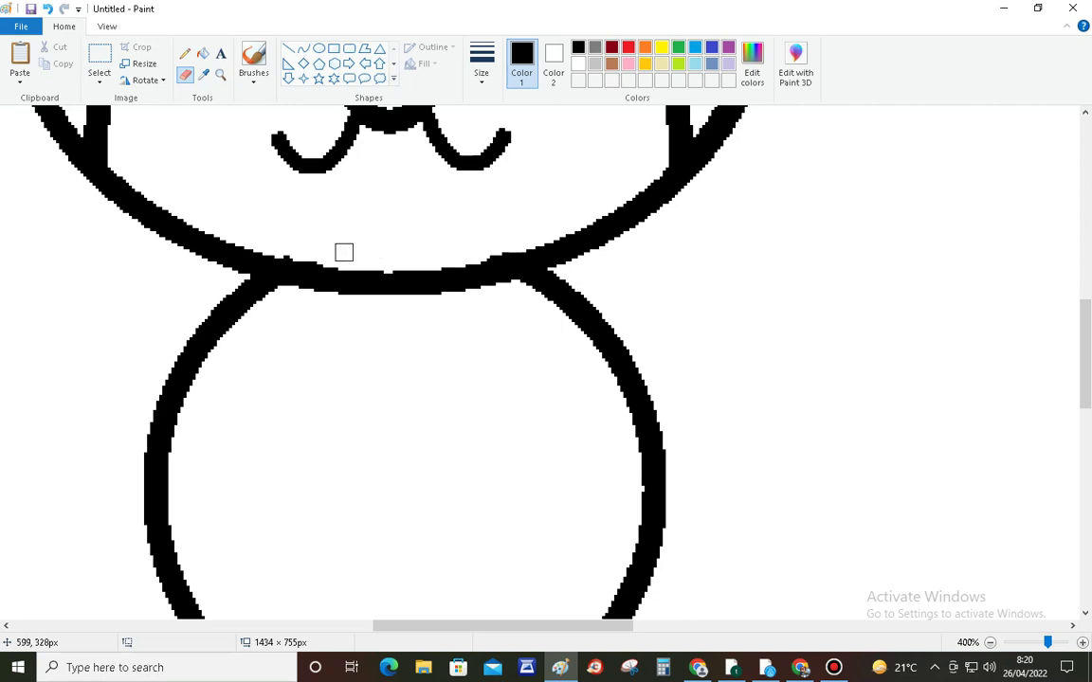
Draw a hook-shaped arm curve about 48 × 107 px from the head's lower left edge into the body, in the thickest line size
scroll(392, 206, up, 3)
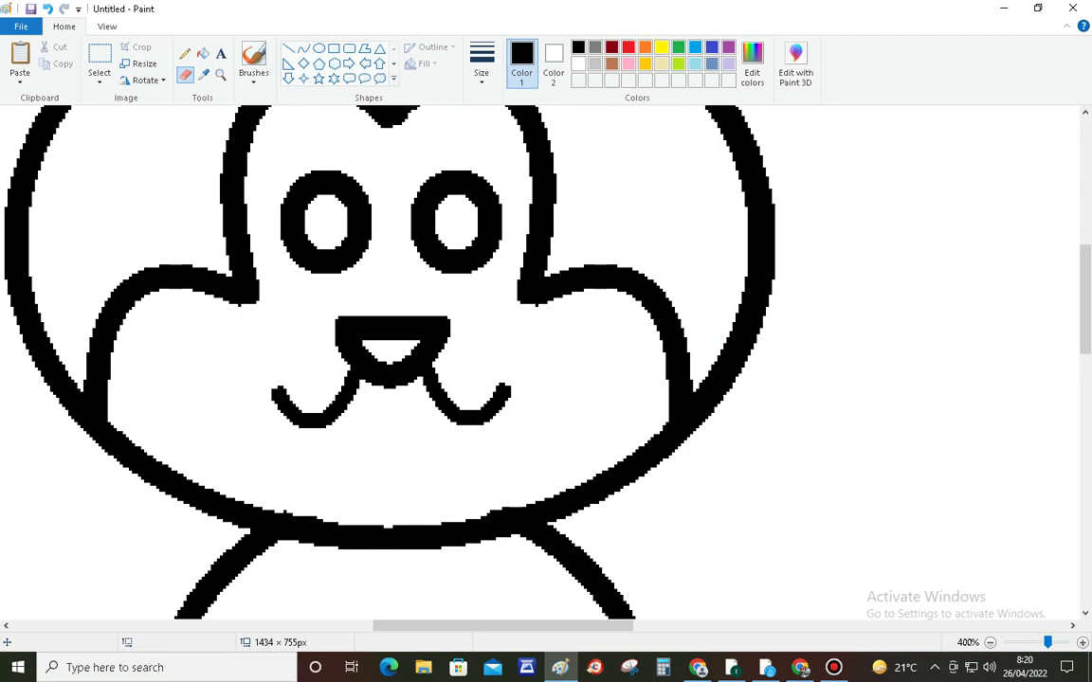
click(108, 25)
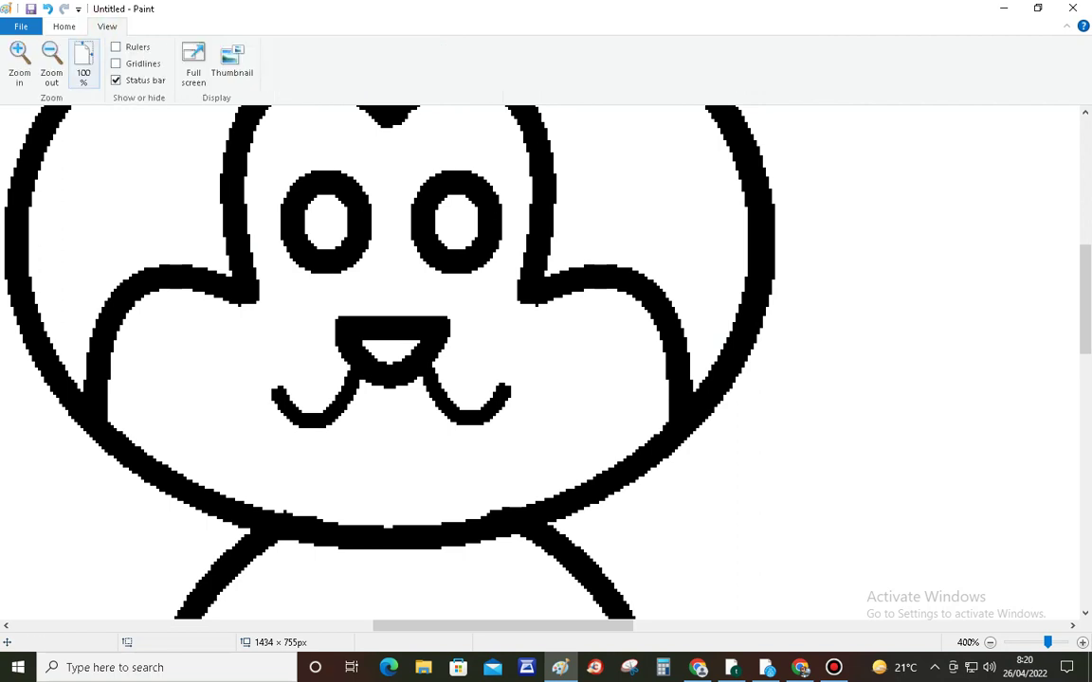
click(83, 65)
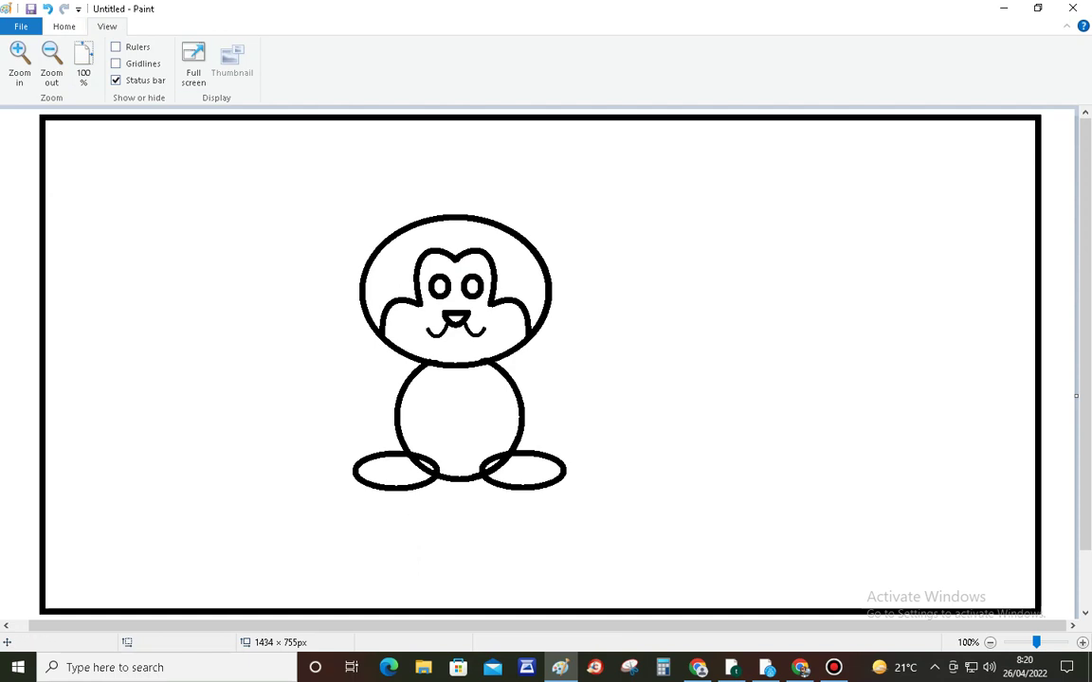
click(63, 26)
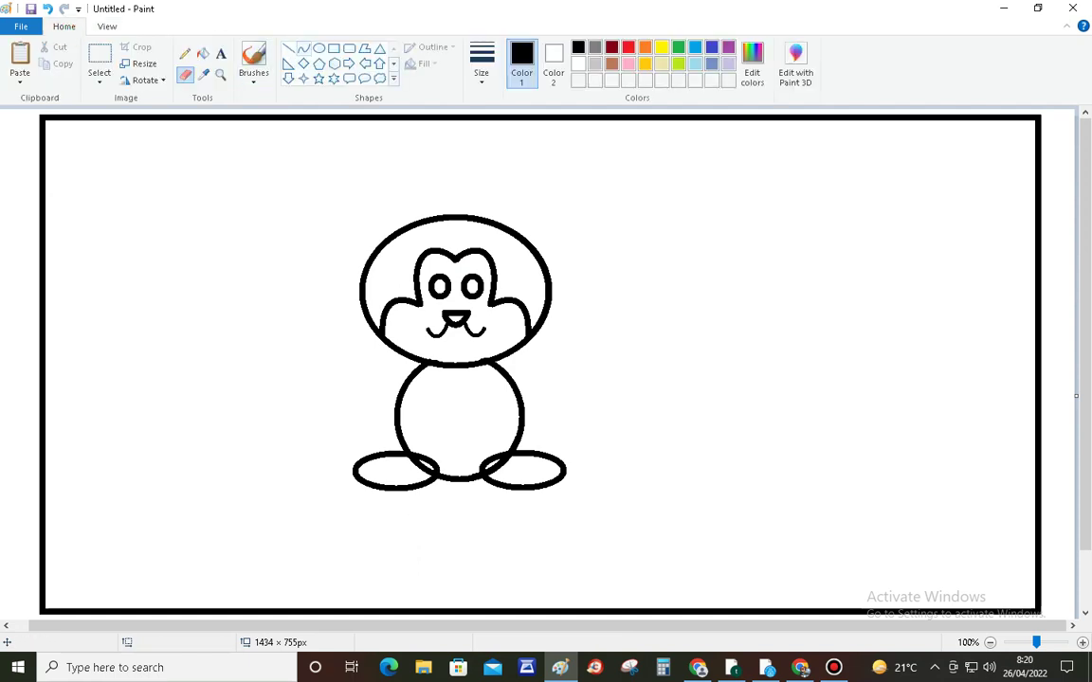
click(304, 48)
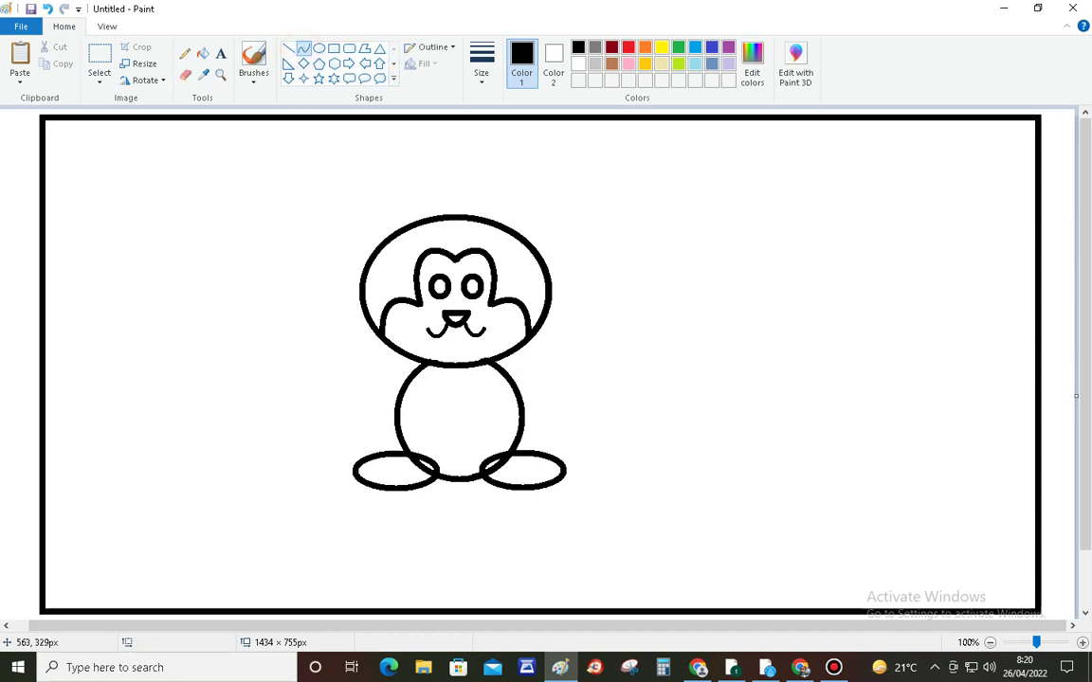
drag(418, 363, 445, 412)
click(481, 61)
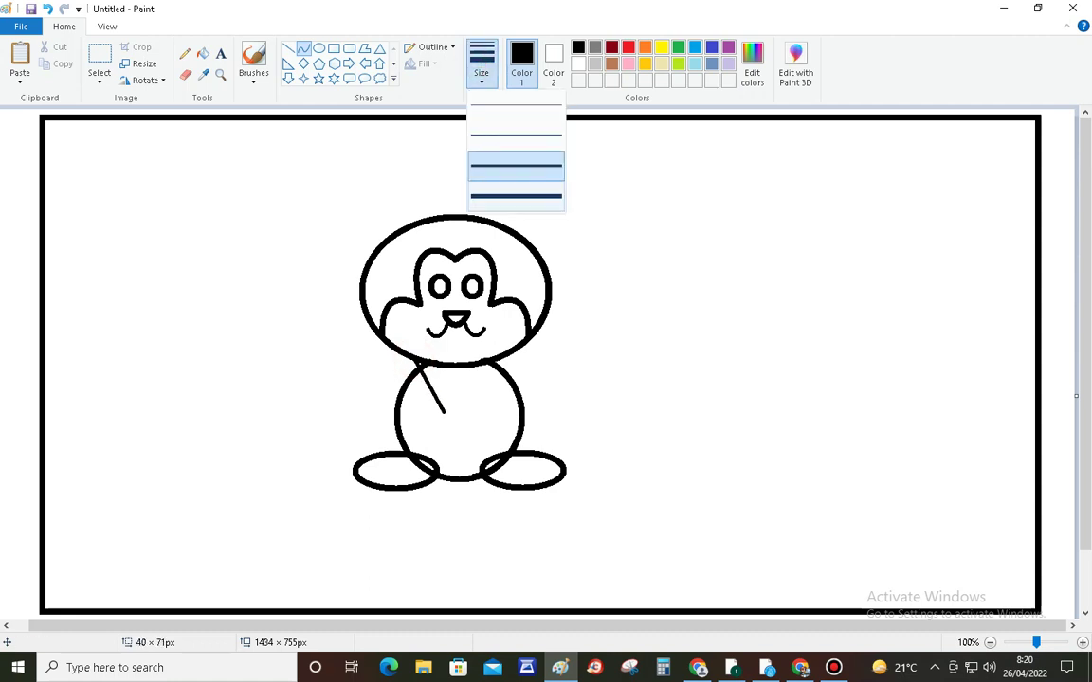
click(516, 195)
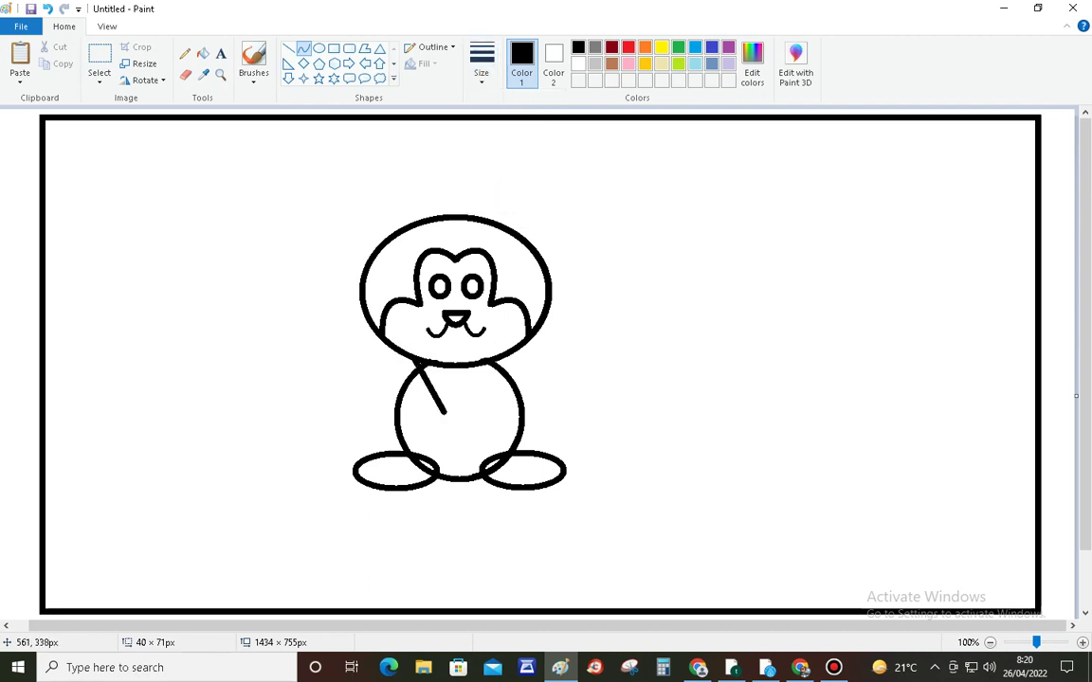
drag(419, 364, 431, 400)
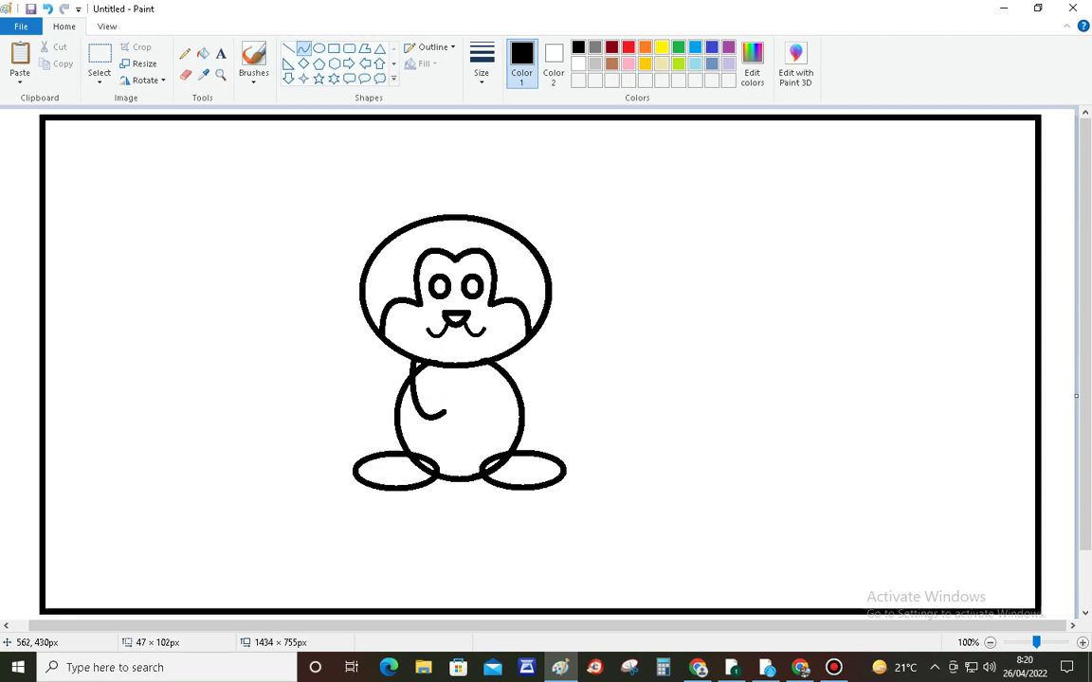
drag(413, 437, 425, 408)
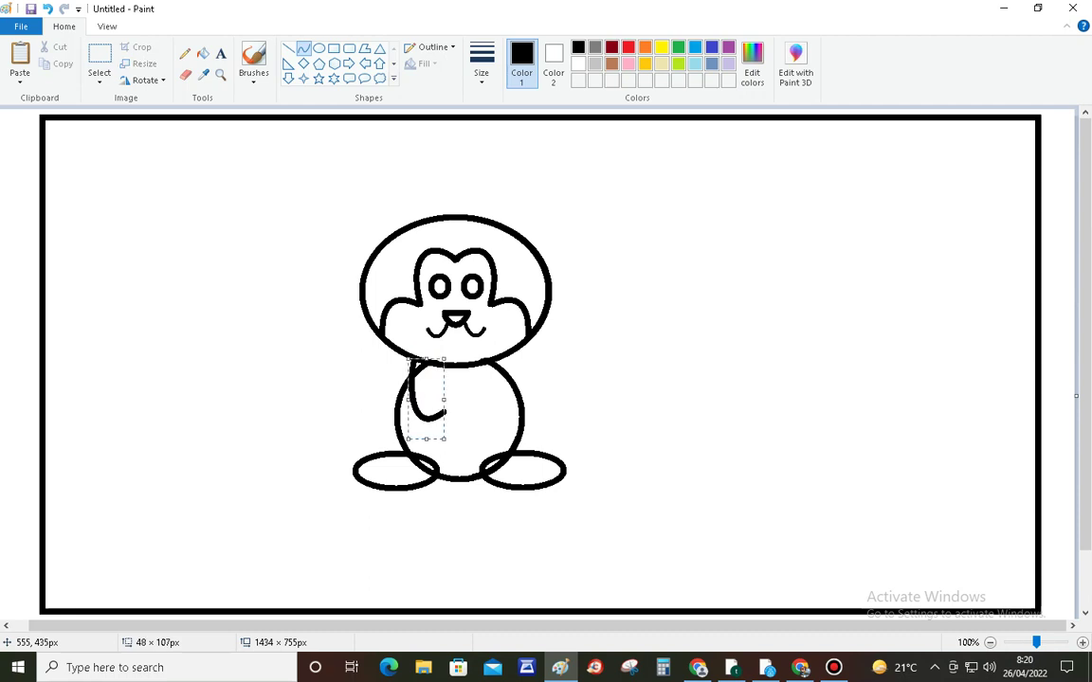
click(275, 427)
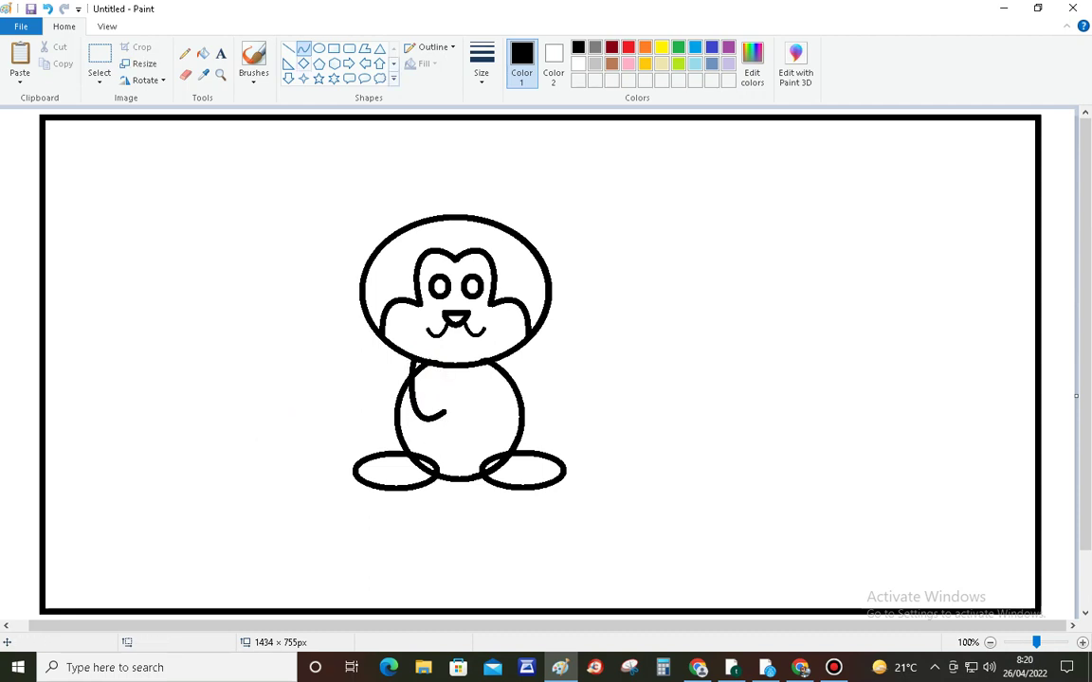
Draw a curve about 24 × 39 px from the arm's lower tip up into the body to form the arm's inner edge
click(301, 49)
mouse_move(439, 402)
mouse_down()
mouse_move(430, 375)
mouse_move(451, 412)
mouse_move(435, 377)
mouse_up()
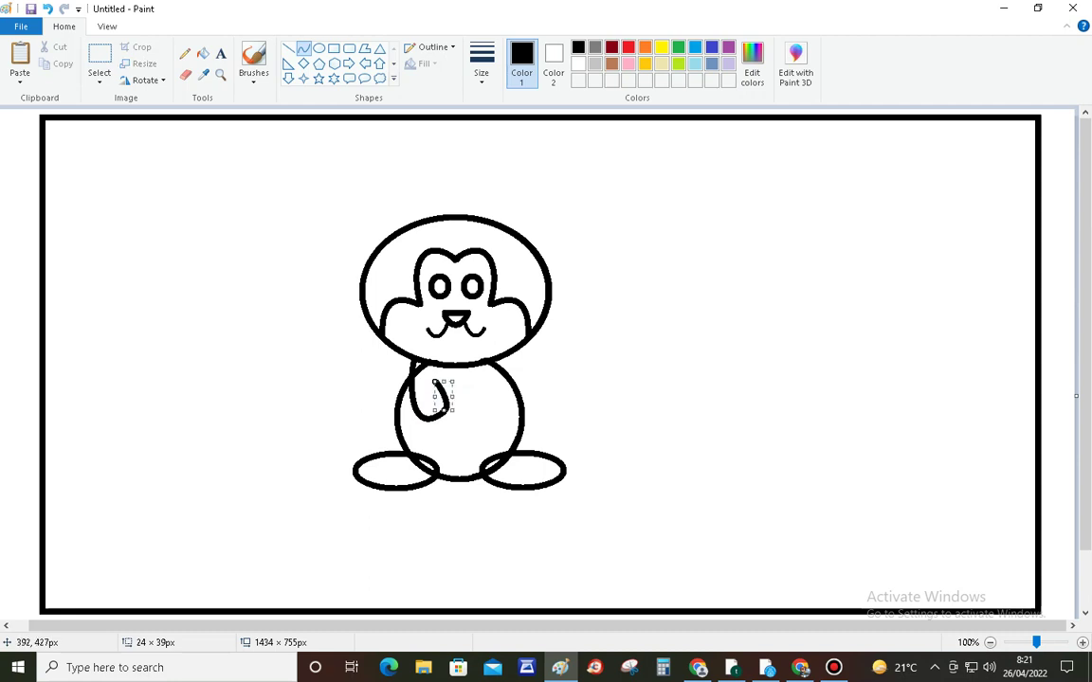
click(285, 418)
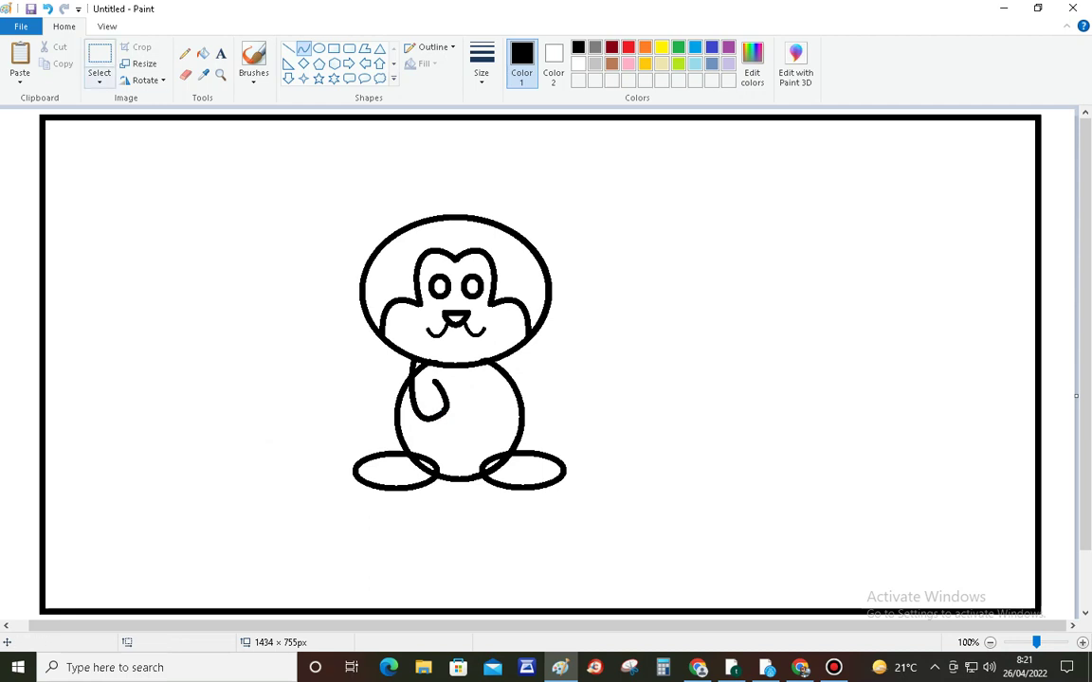
Copy the left arm in a rectangular selection about 73 × 113 px and paste the copy in the empty area beside the head
click(100, 77)
click(133, 114)
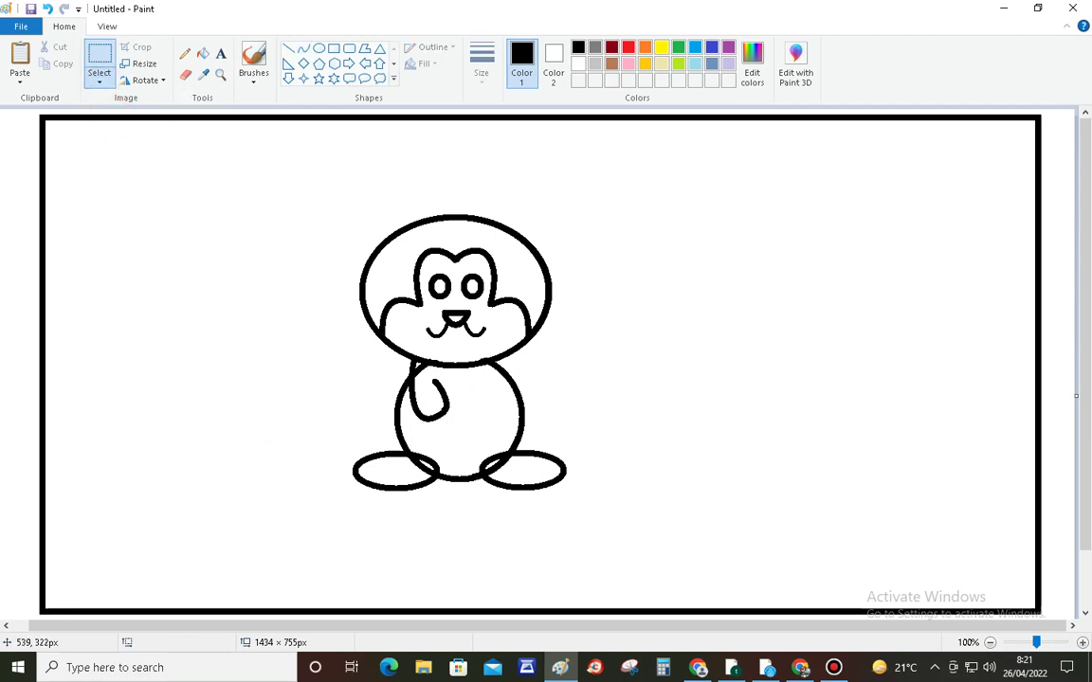
drag(401, 343, 456, 427)
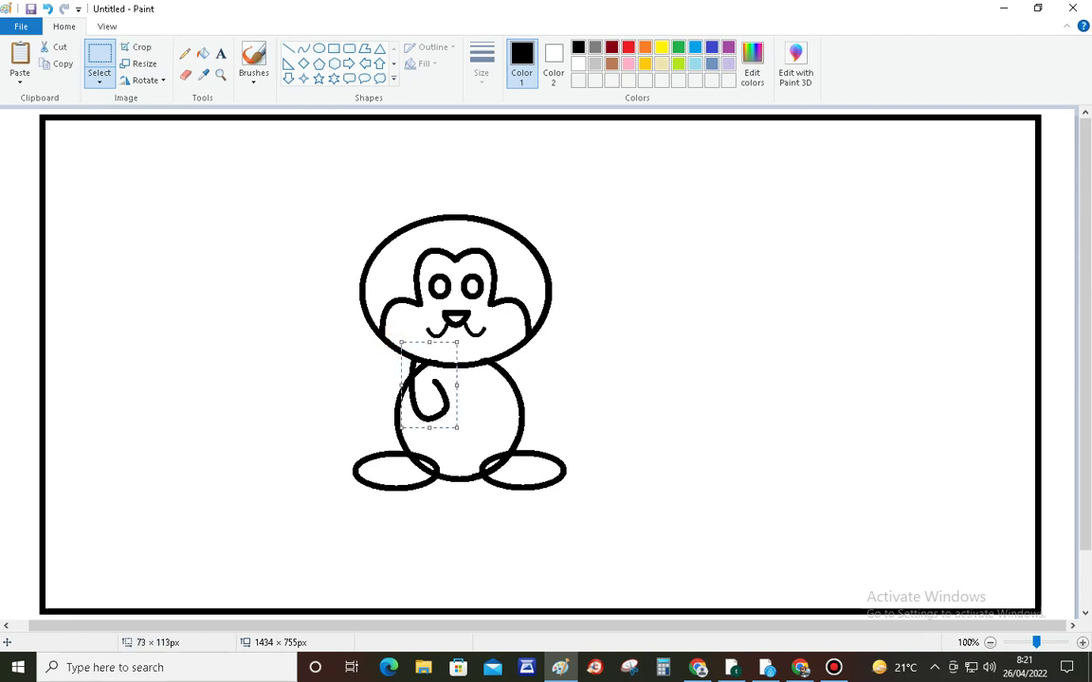
click(60, 64)
click(19, 74)
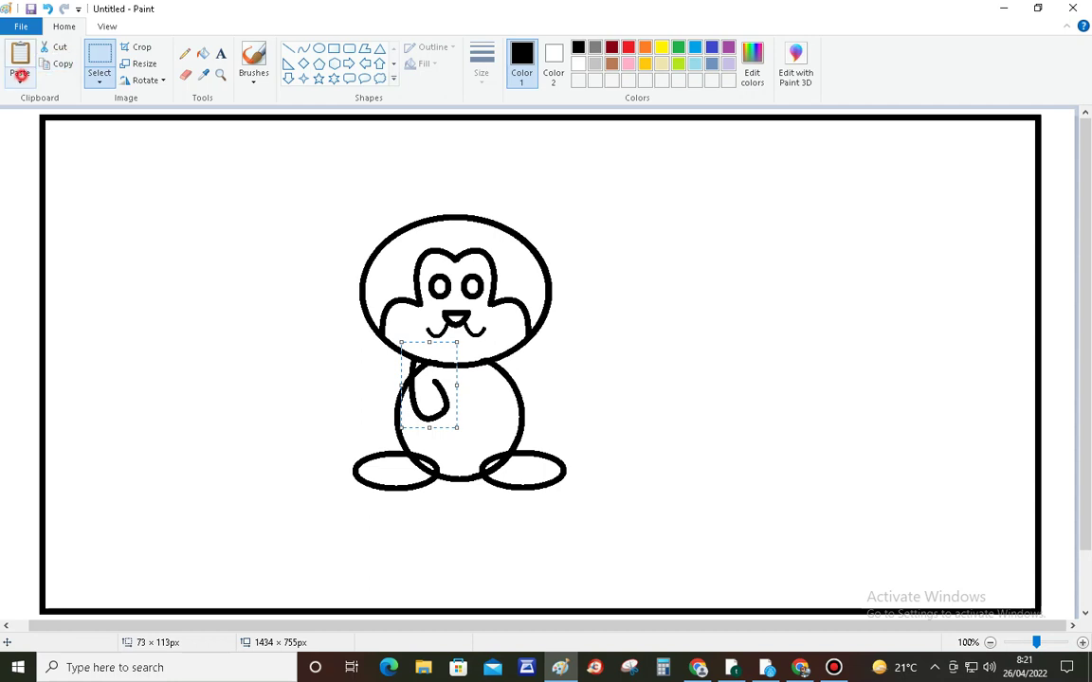
click(21, 100)
click(38, 161)
drag(38, 161, 237, 228)
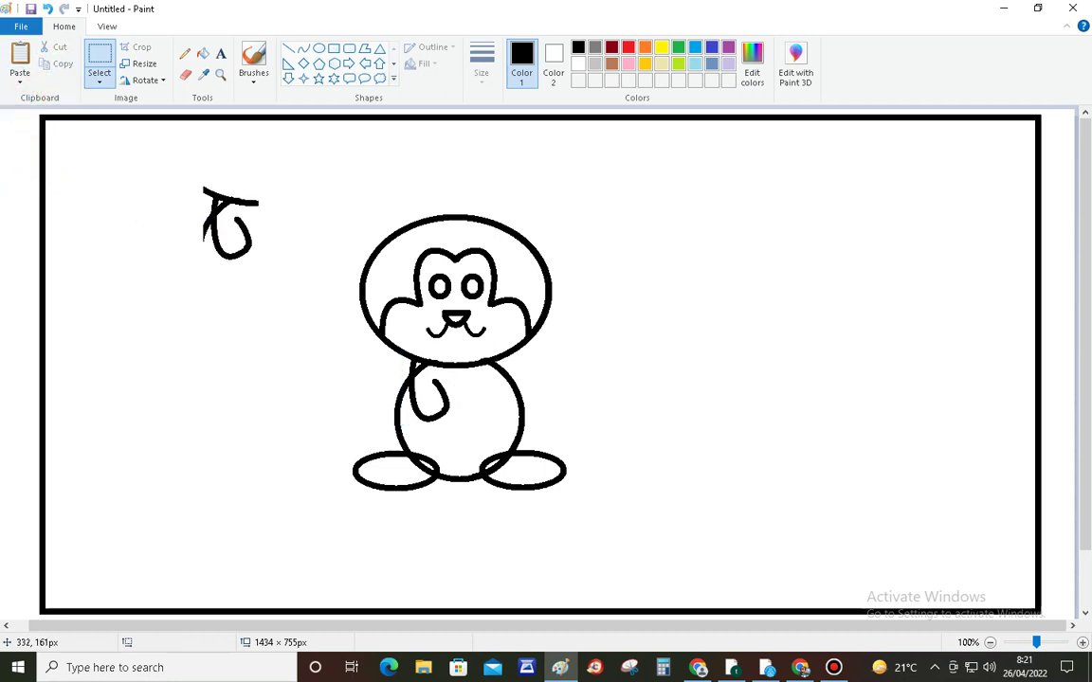
Flip the pasted arm horizontally and place it on the opposite side of the body, below the head
click(161, 80)
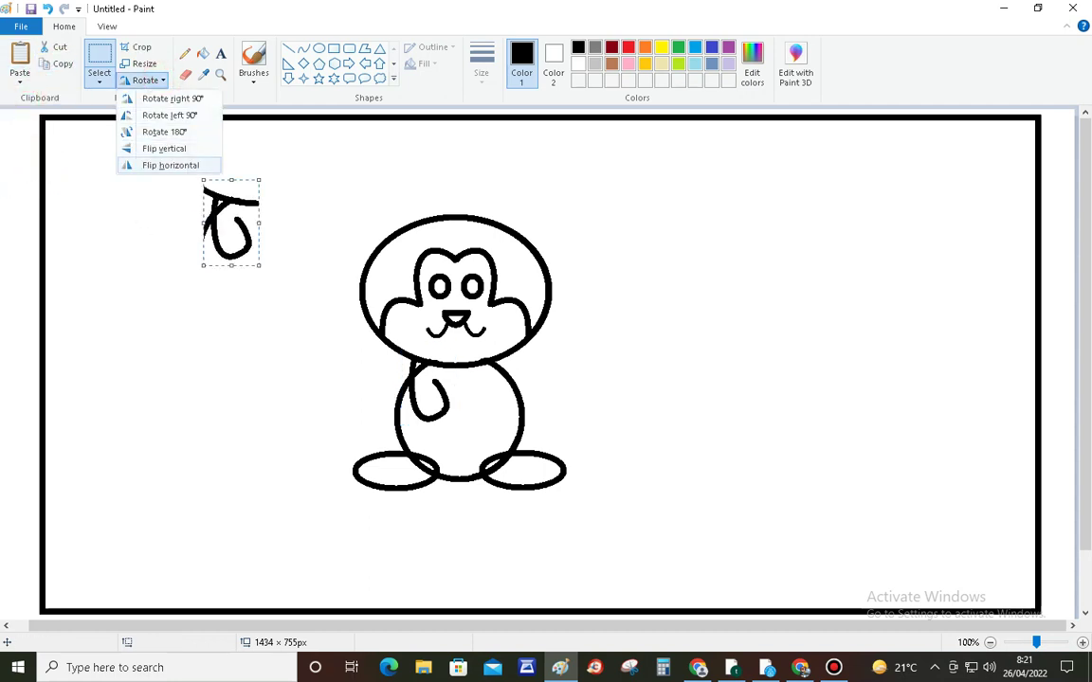
click(170, 165)
drag(225, 229, 487, 388)
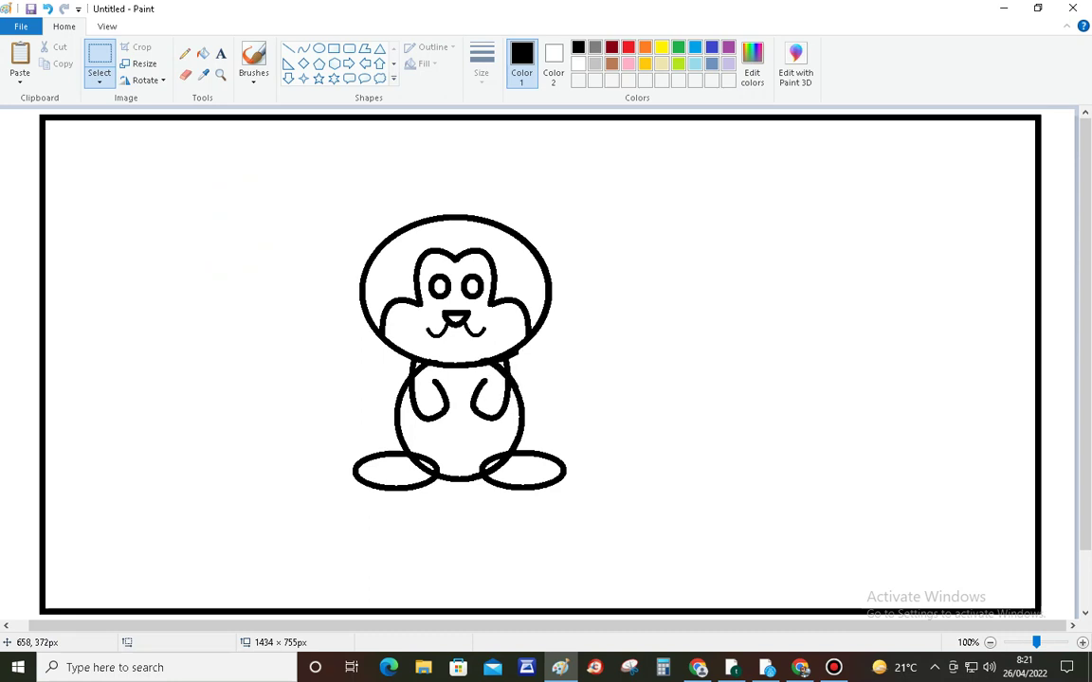
Fine-tune the flipped arm's position so it mirrors the left arm and its top lines up with the head outline
key(Up)
key(Up)
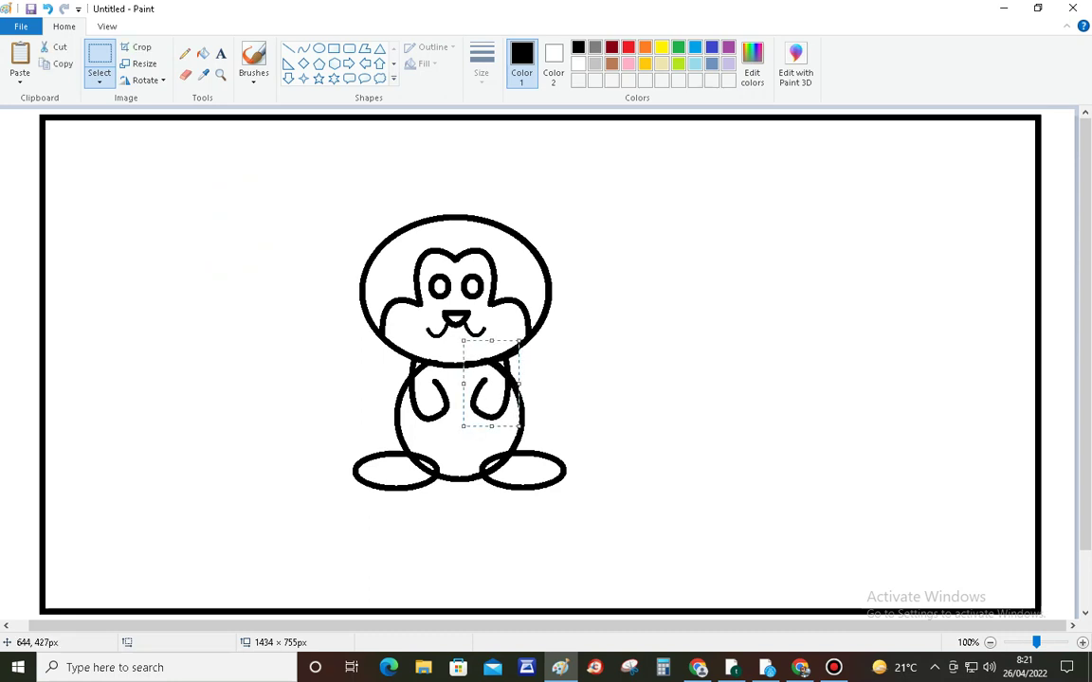
key(Left)
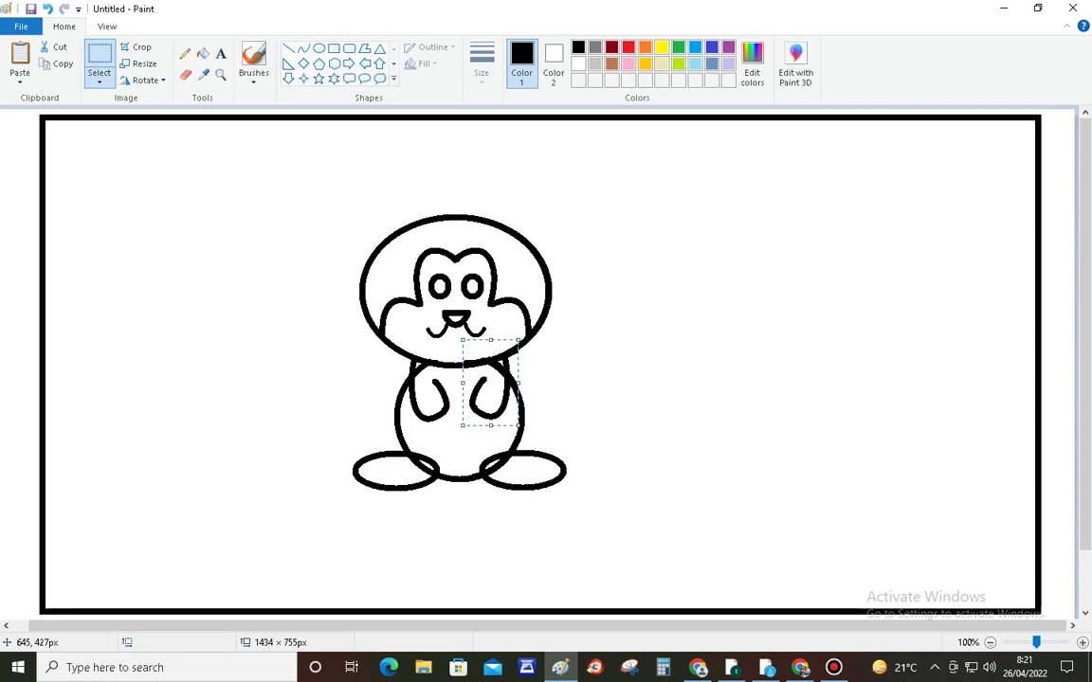
key(Down)
key(Down)
key(Down)
key(Down)
key(Down)
key(Up)
key(Up)
key(Up)
key(Right)
key(Right)
key(Right)
key(Up)
key(Up)
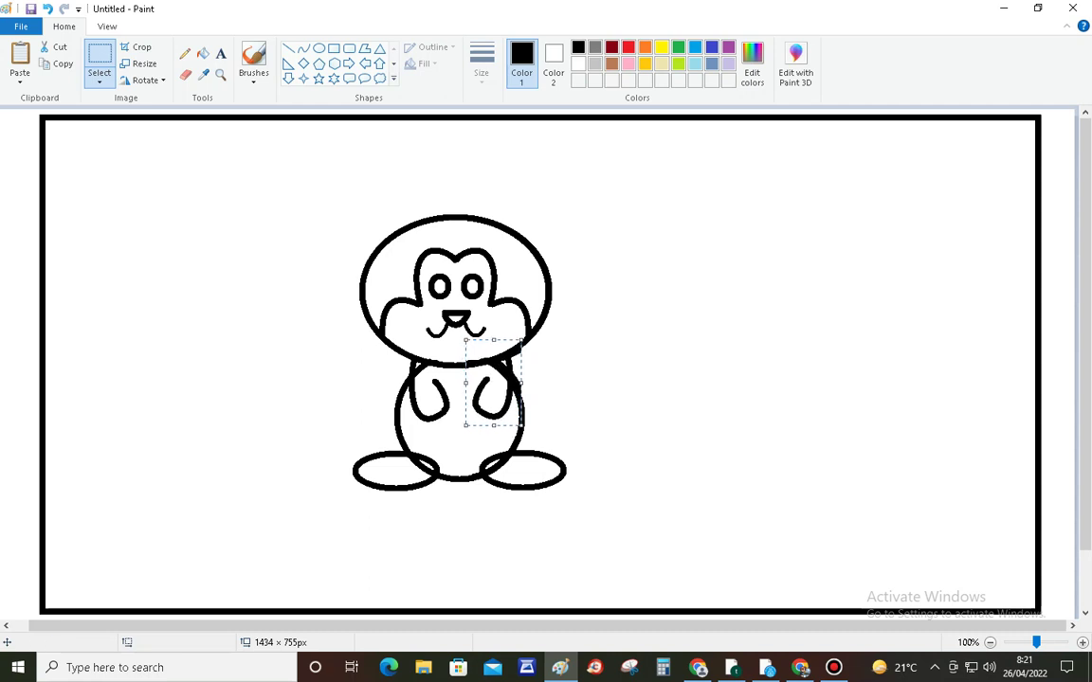
key(Left)
key(Left)
key(Left)
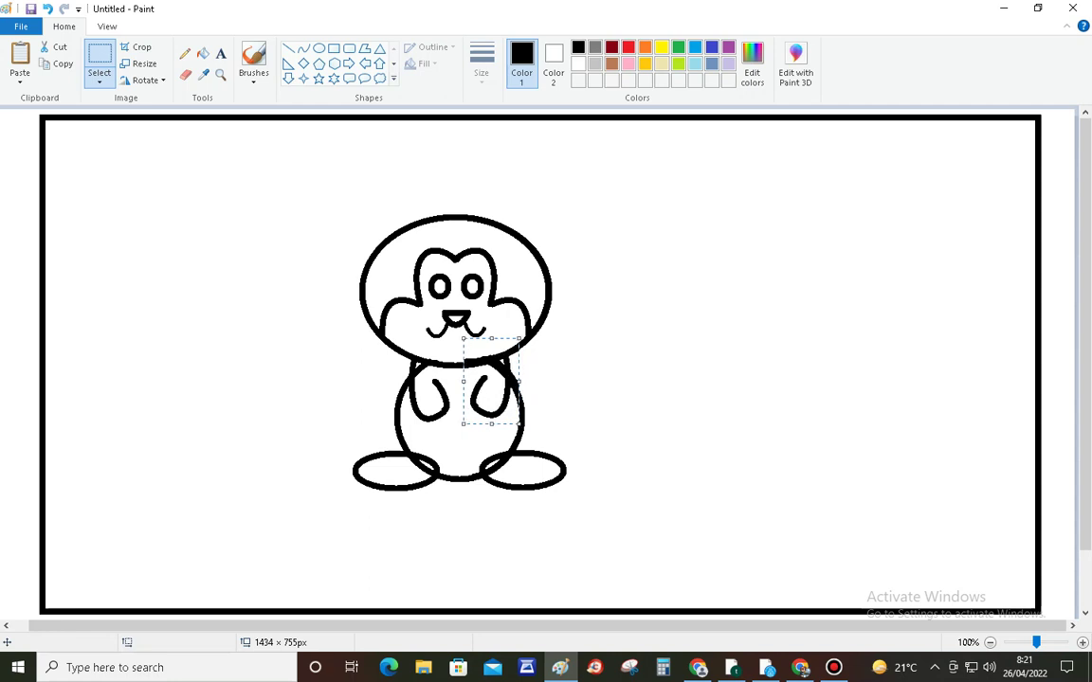
key(Left)
key(Left)
key(Left)
key(Down)
key(Down)
key(Down)
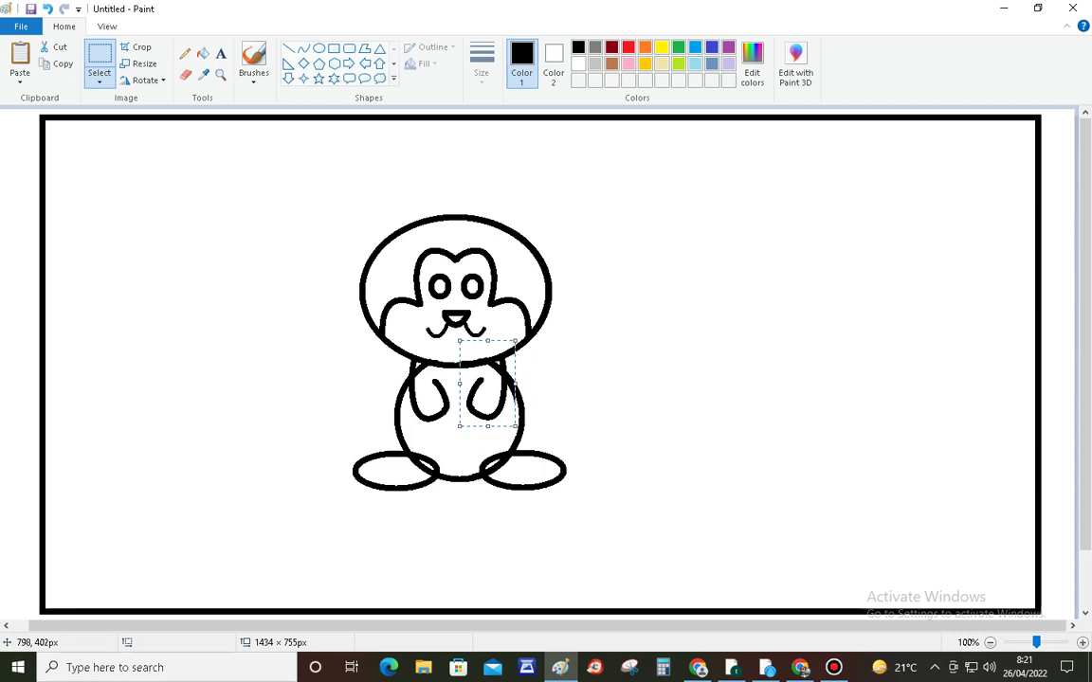
click(590, 414)
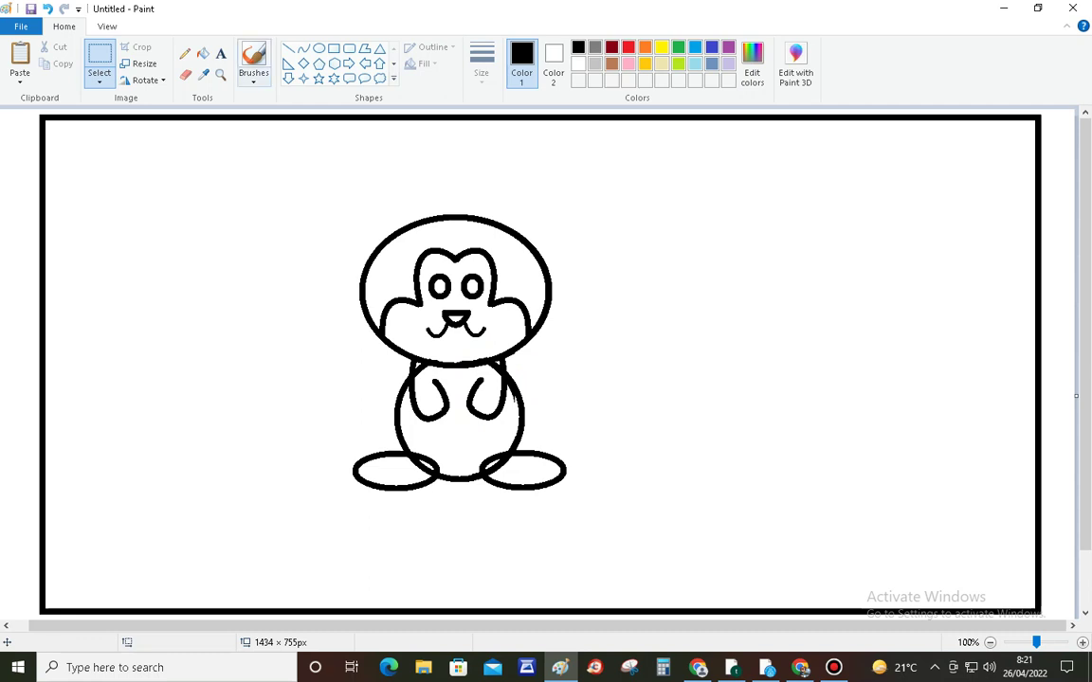
Erase the body outline inside the tops of both arms and the overlapping arcs where the feet meet the body
click(221, 75)
click(428, 419)
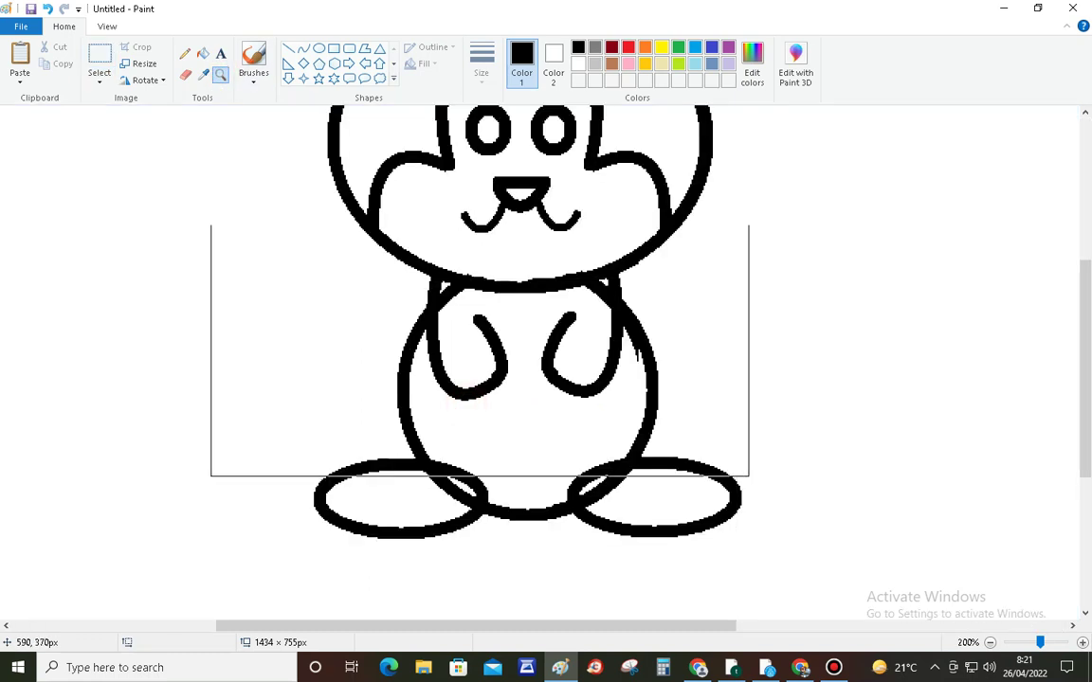
click(178, 74)
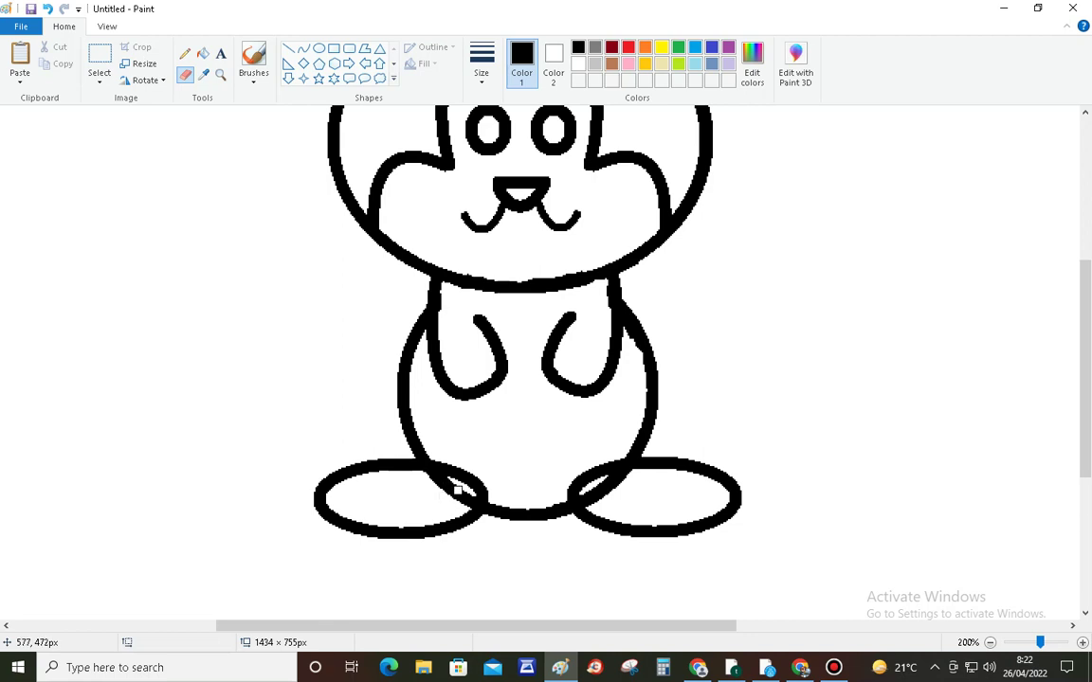
mouse_move(454, 493)
mouse_down()
mouse_move(461, 461)
mouse_move(434, 468)
mouse_move(426, 483)
mouse_move(460, 475)
mouse_move(450, 493)
mouse_move(475, 475)
mouse_move(475, 494)
mouse_move(462, 500)
mouse_move(486, 486)
mouse_move(453, 500)
mouse_up()
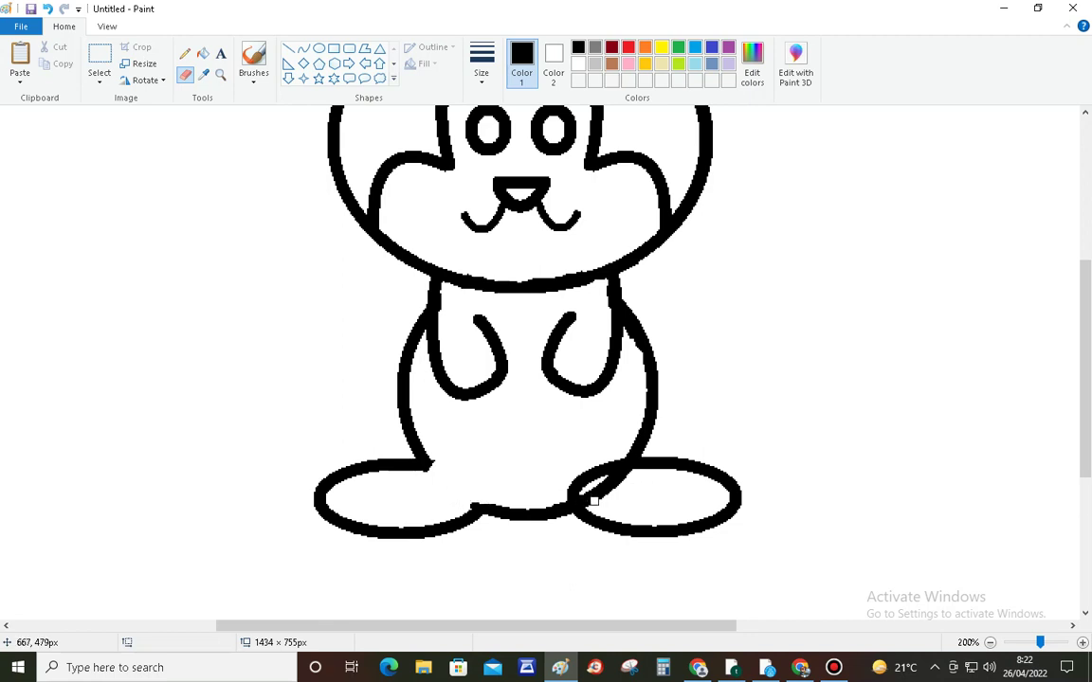
mouse_move(595, 500)
mouse_down()
mouse_move(582, 485)
mouse_move(569, 489)
mouse_move(594, 482)
mouse_move(593, 465)
mouse_move(616, 474)
mouse_move(585, 463)
mouse_move(623, 480)
mouse_move(622, 468)
mouse_move(606, 470)
mouse_move(615, 461)
mouse_up()
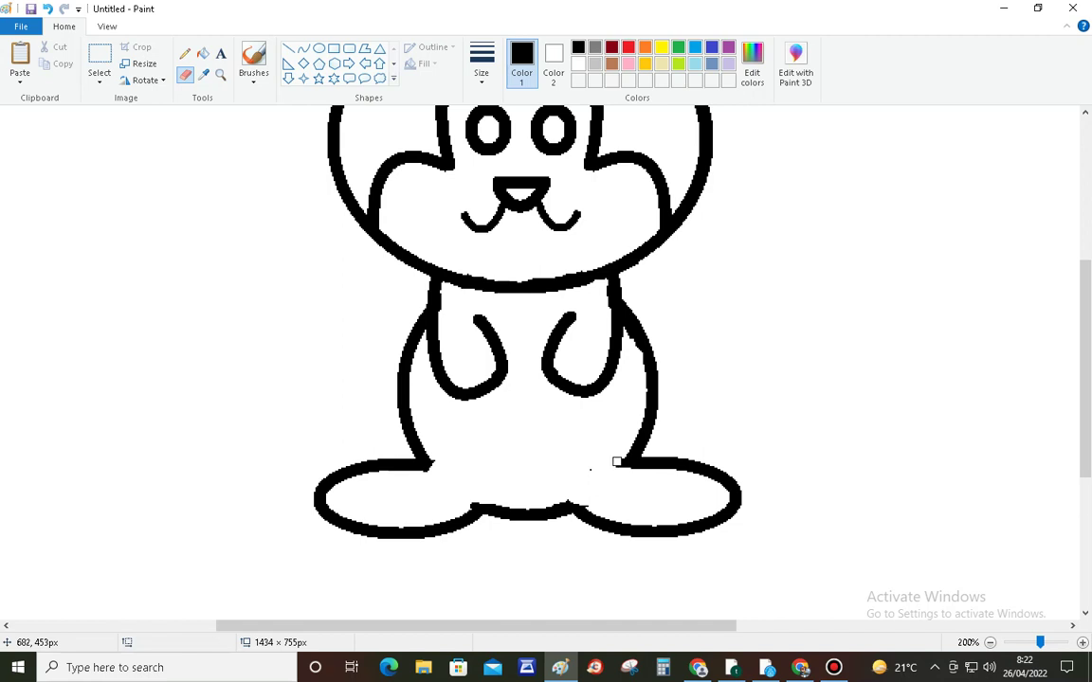
Return to 100% zoom and move the whole character straight down in the frame to make room above the head
scroll(579, 363, up, 3)
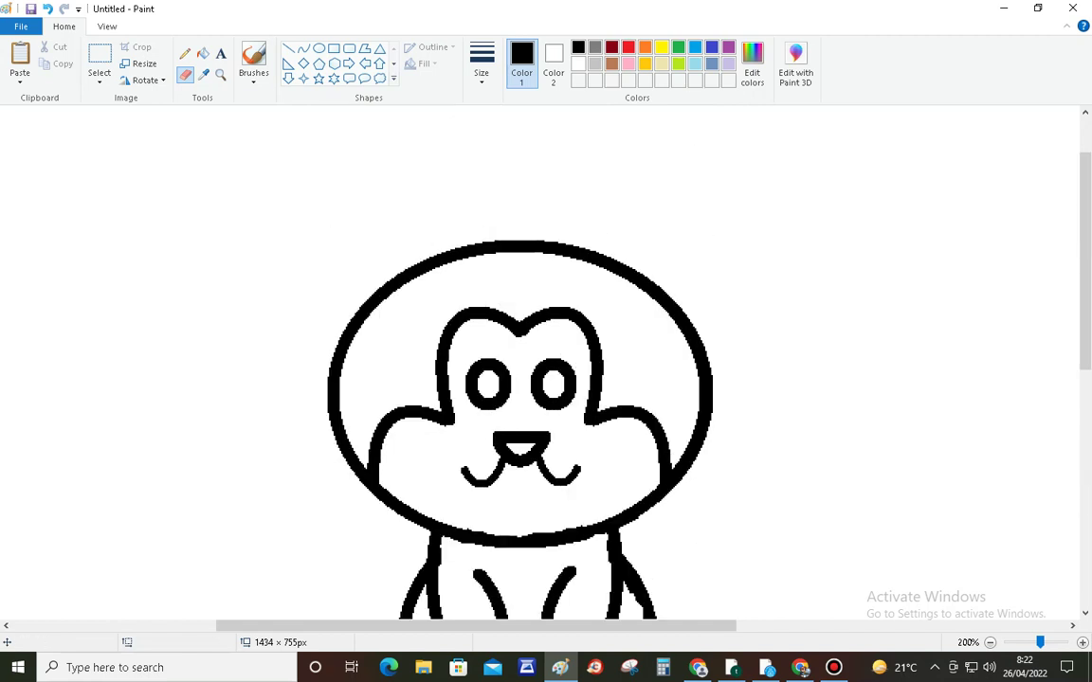
click(107, 27)
click(83, 75)
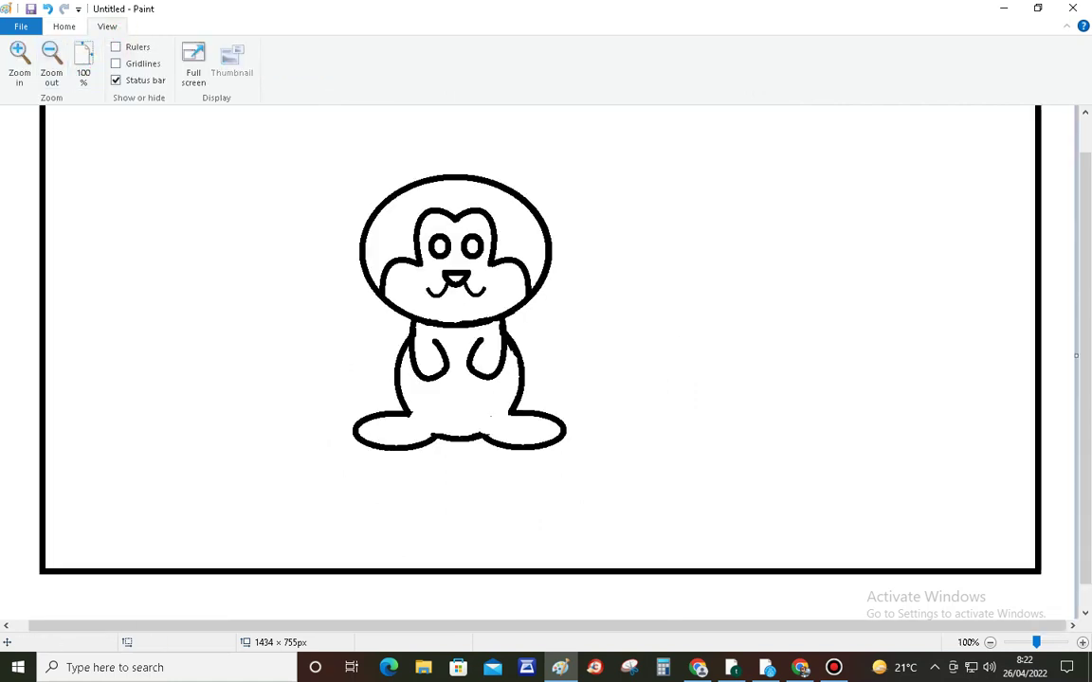
click(68, 27)
click(99, 58)
mouse_move(301, 132)
mouse_down()
mouse_move(304, 428)
mouse_move(610, 511)
mouse_up()
drag(541, 347, 543, 434)
click(733, 347)
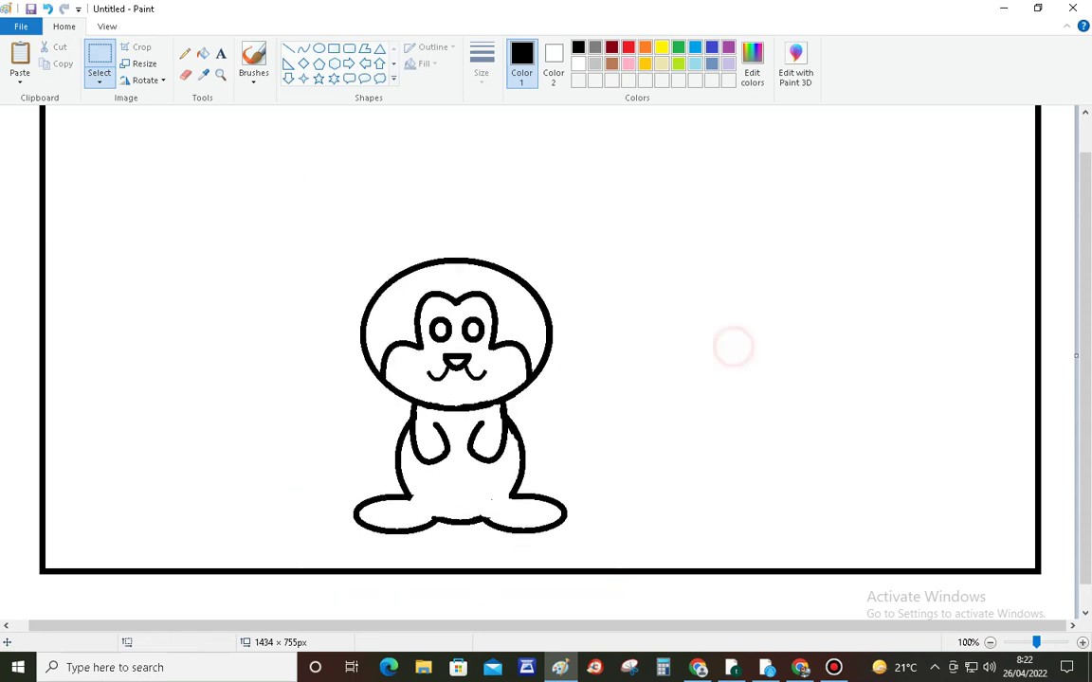
Draw a tall, narrow ear curve with a base about 50 × 26 px on the head's upper left edge, in the thickest line size
click(303, 47)
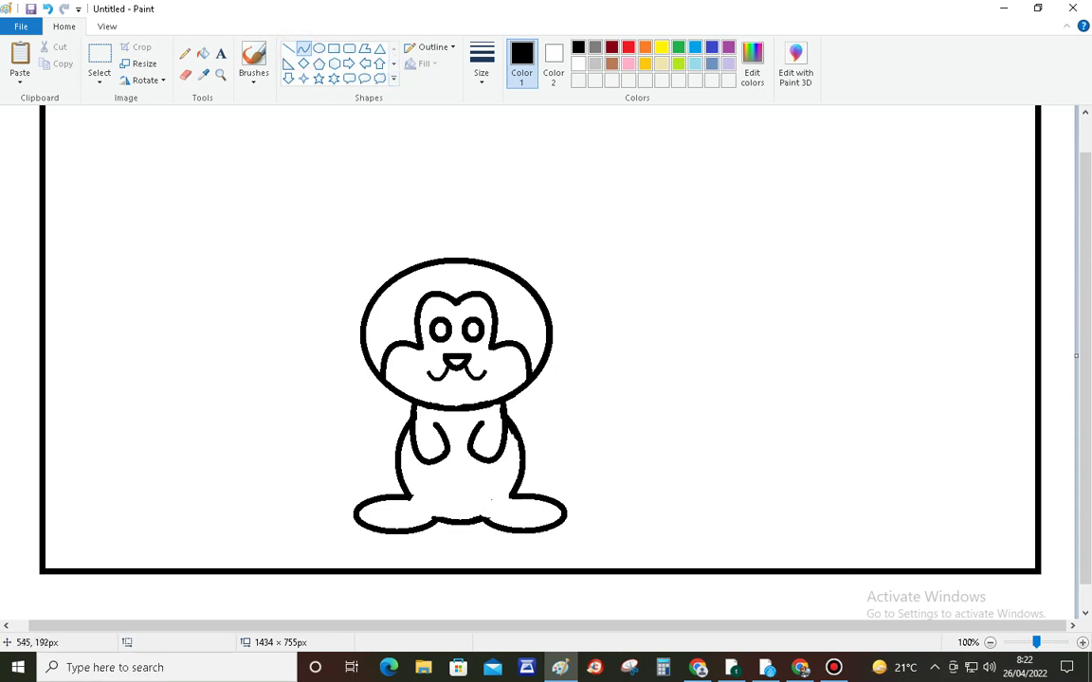
drag(386, 286, 424, 266)
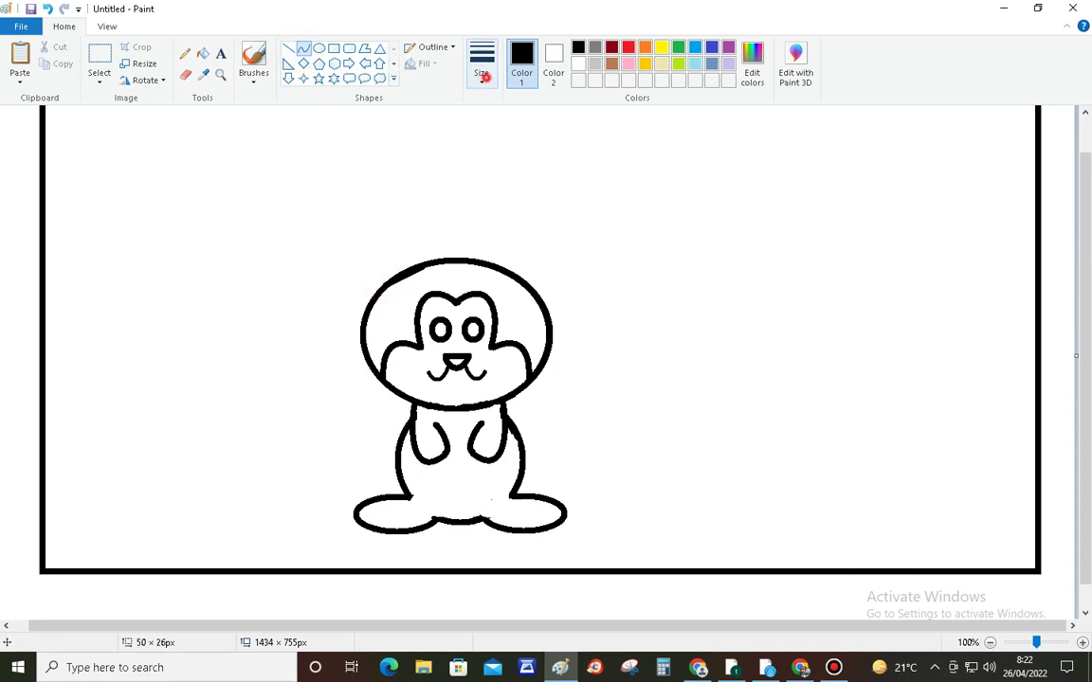
click(482, 64)
click(487, 191)
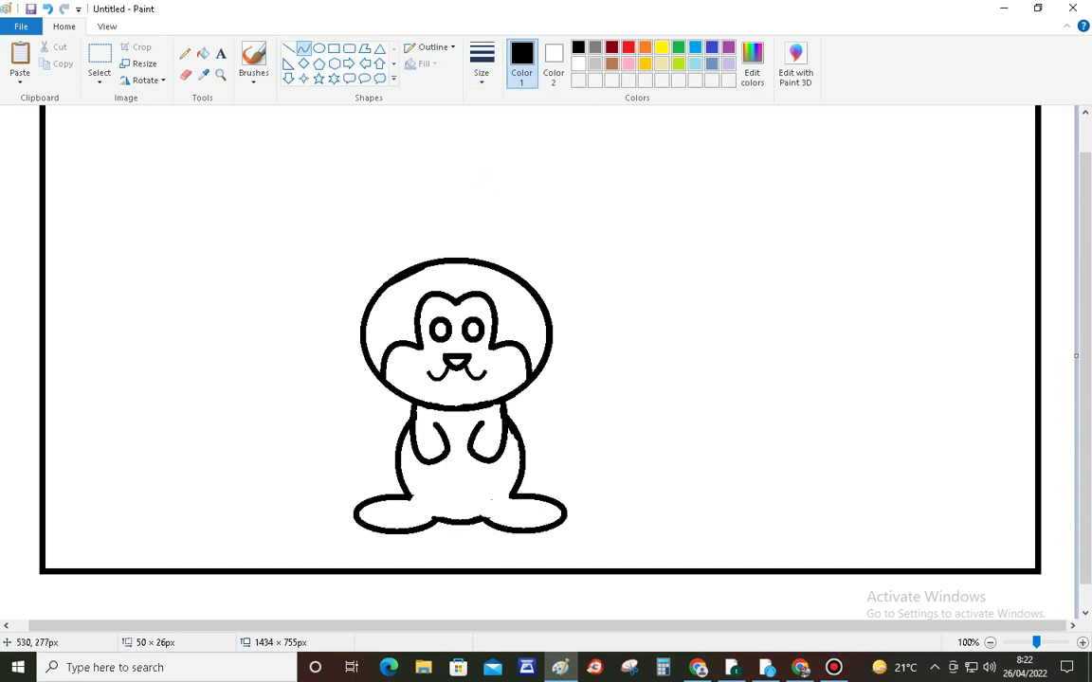
drag(386, 282, 350, 189)
drag(303, 148, 343, 94)
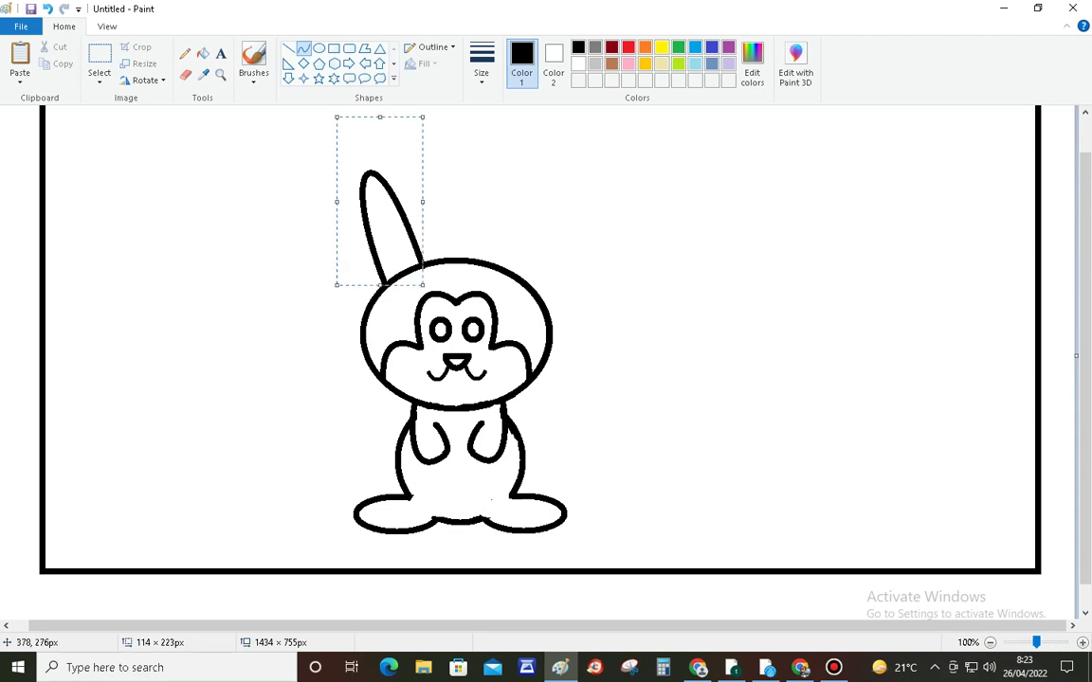
click(238, 263)
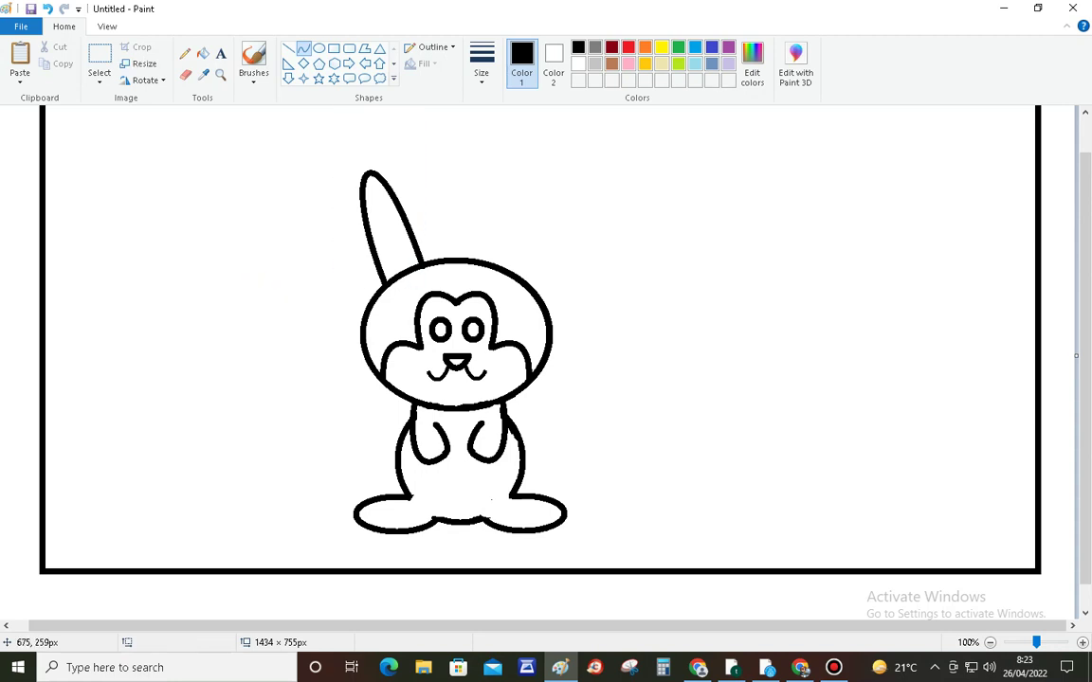
Copy the left ear in a rectangular selection about 146 × 171 px and paste the copy to the right of the head
drag(497, 268, 529, 289)
click(48, 8)
click(99, 71)
click(134, 115)
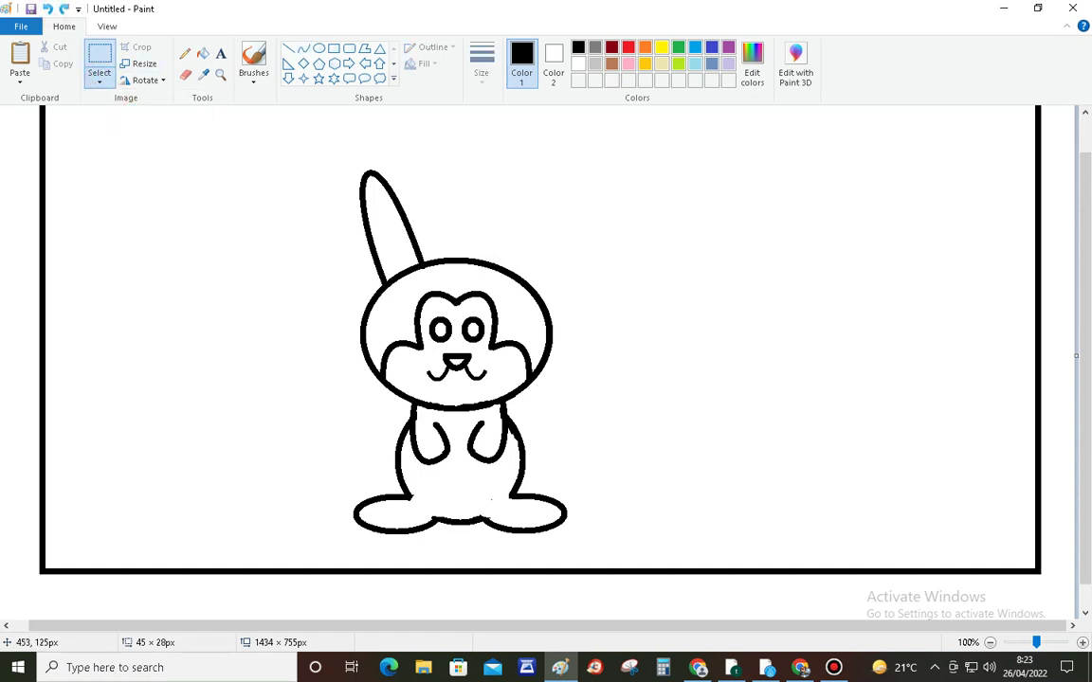
drag(327, 159, 439, 288)
click(57, 64)
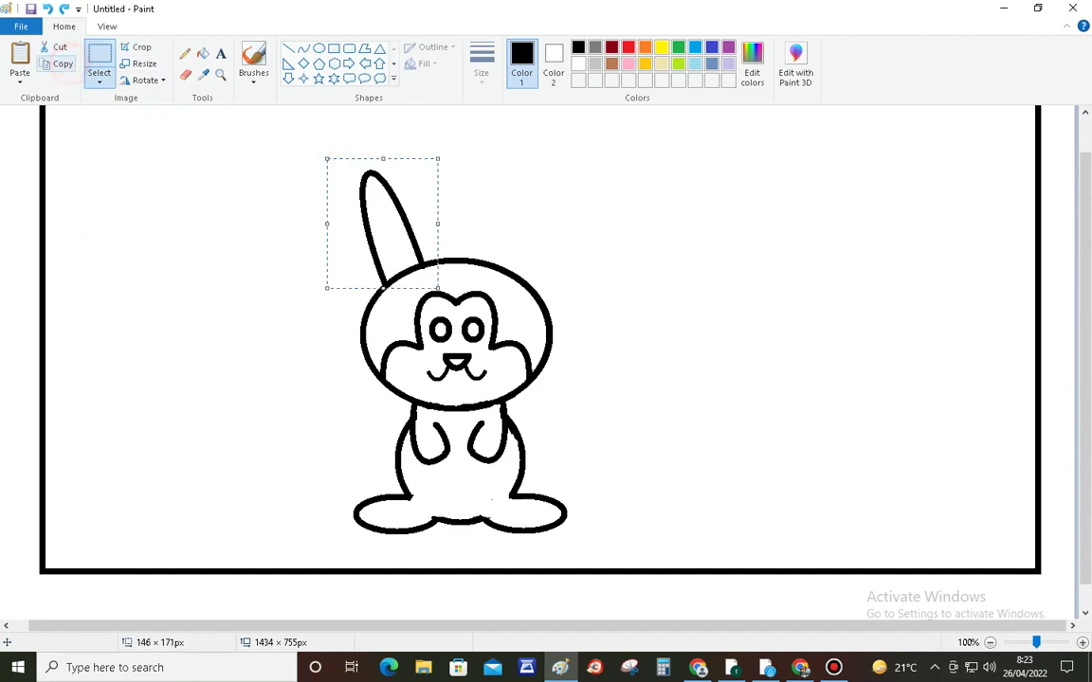
click(18, 82)
click(36, 98)
drag(60, 166, 595, 211)
Flip the pasted ear horizontally and place it on the head's upper right edge, level with the left ear
click(145, 80)
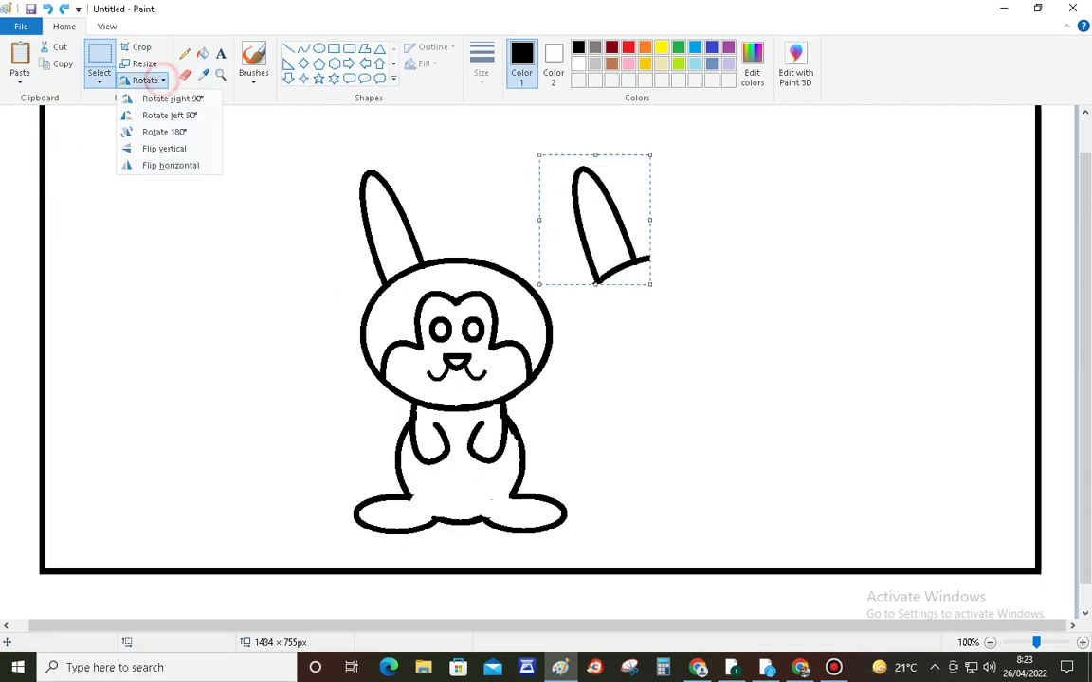
click(184, 163)
drag(622, 209, 560, 212)
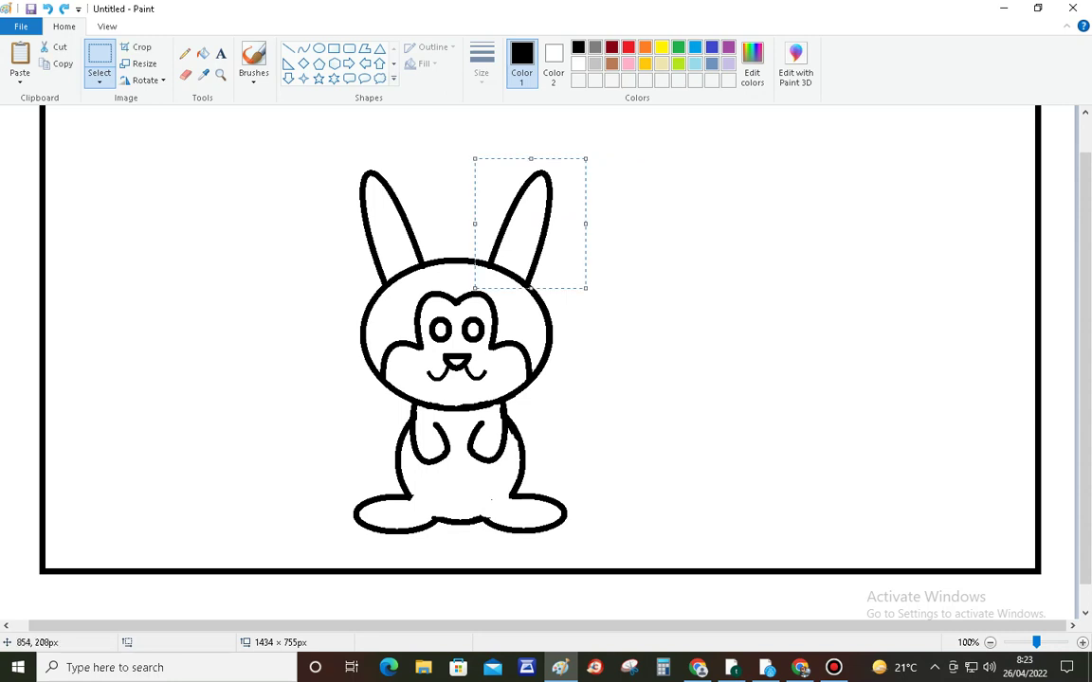
click(633, 226)
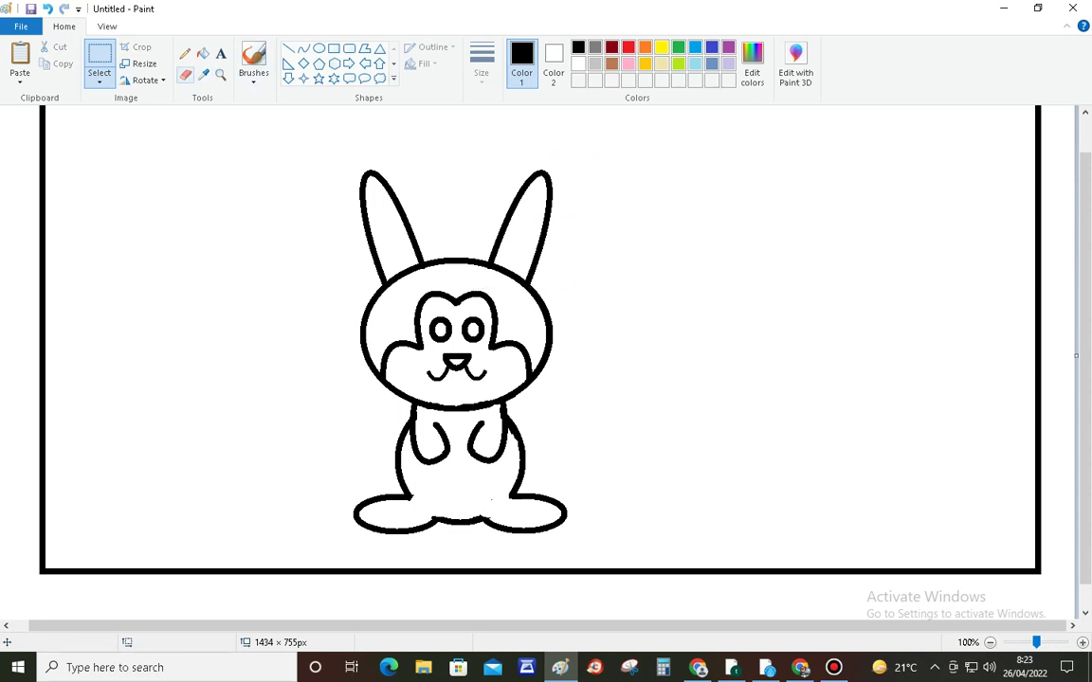
Cut away the upper part of the right ear with a rectangular selection about 98 × 84 px
click(185, 74)
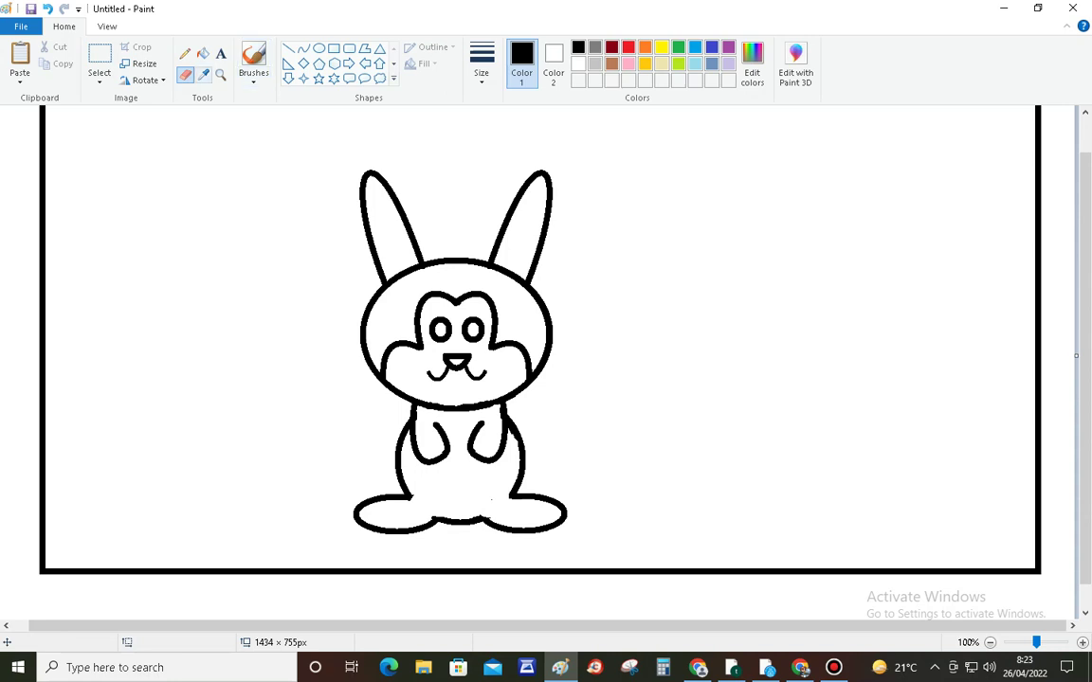
click(99, 76)
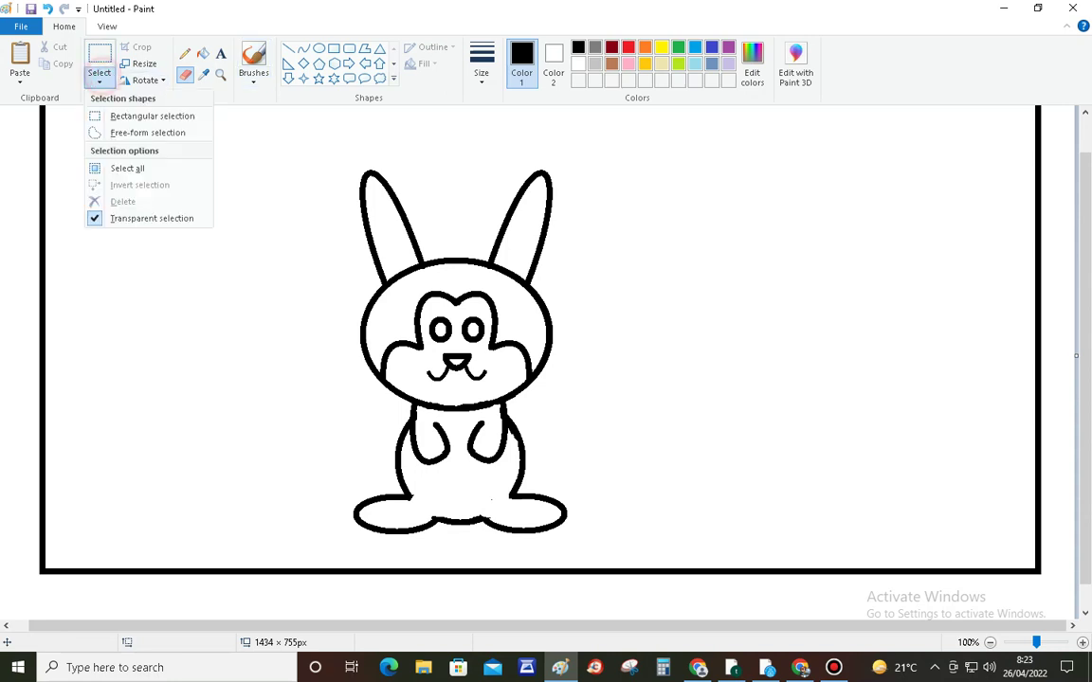
click(134, 112)
drag(507, 156, 581, 219)
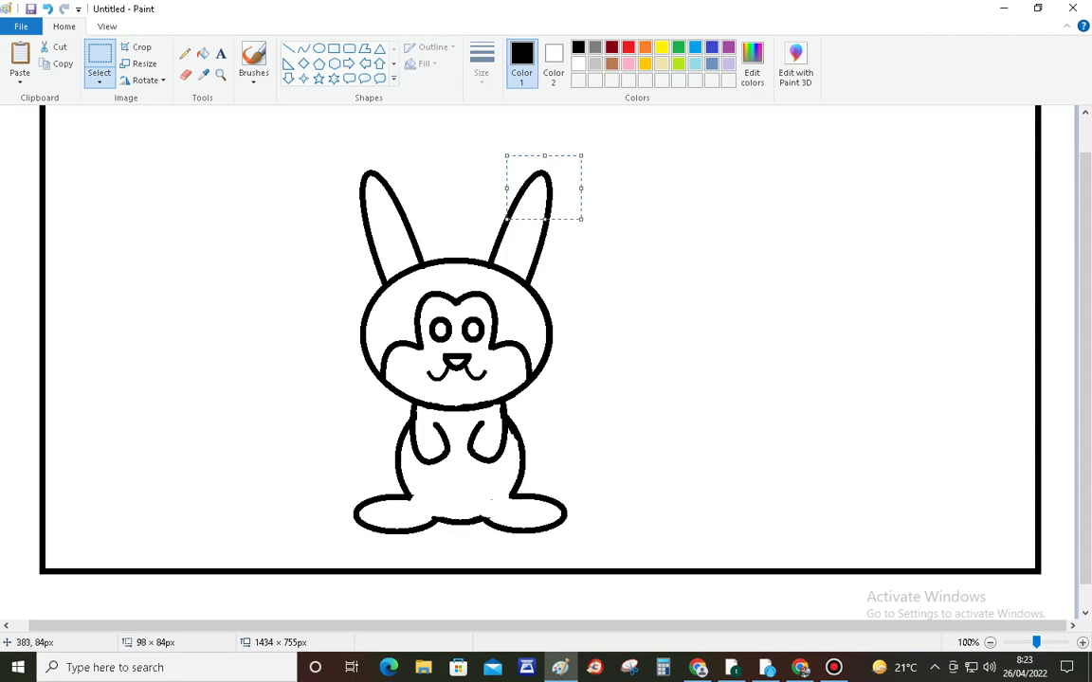
click(54, 47)
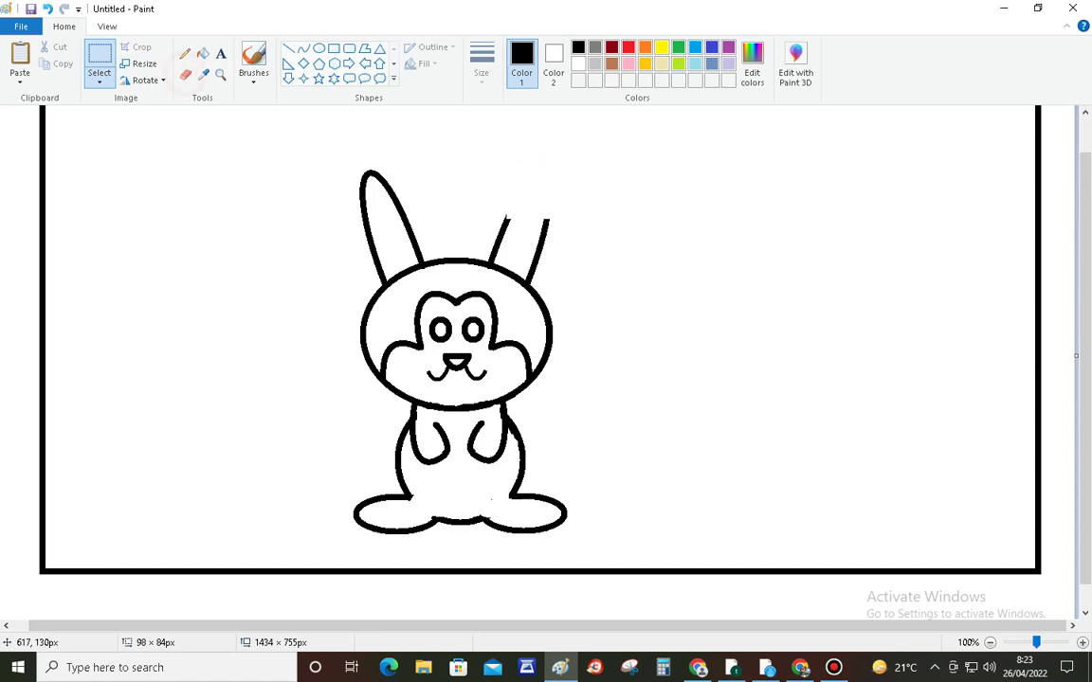
Remove the small stray bit left at the cut end of the right ear's inner line
click(187, 74)
click(505, 217)
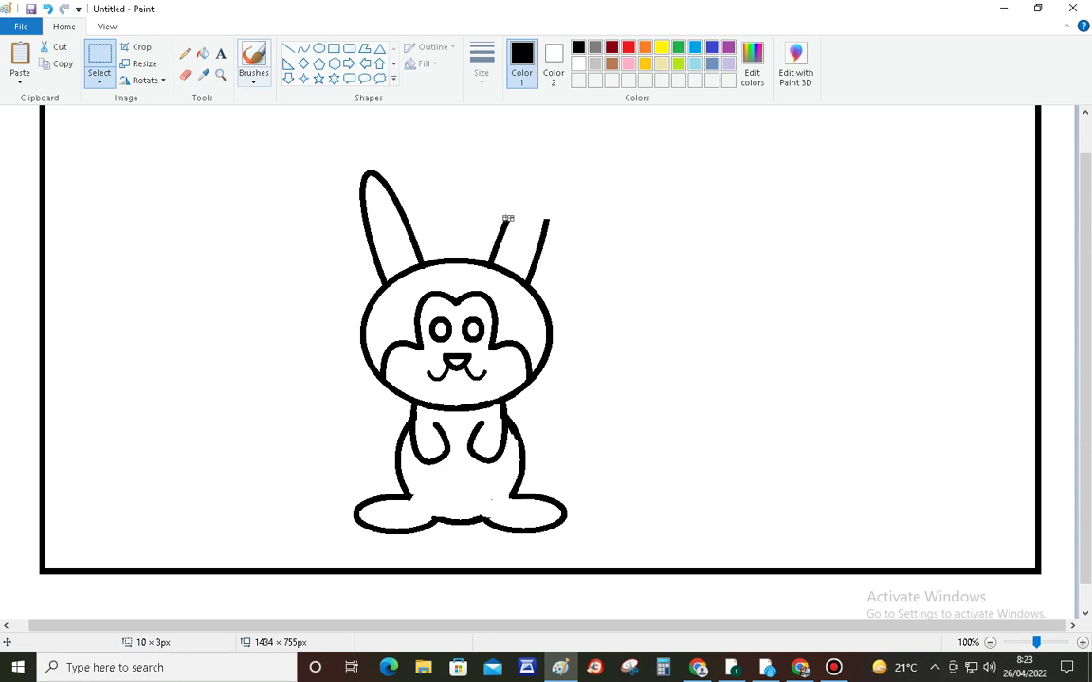
click(184, 73)
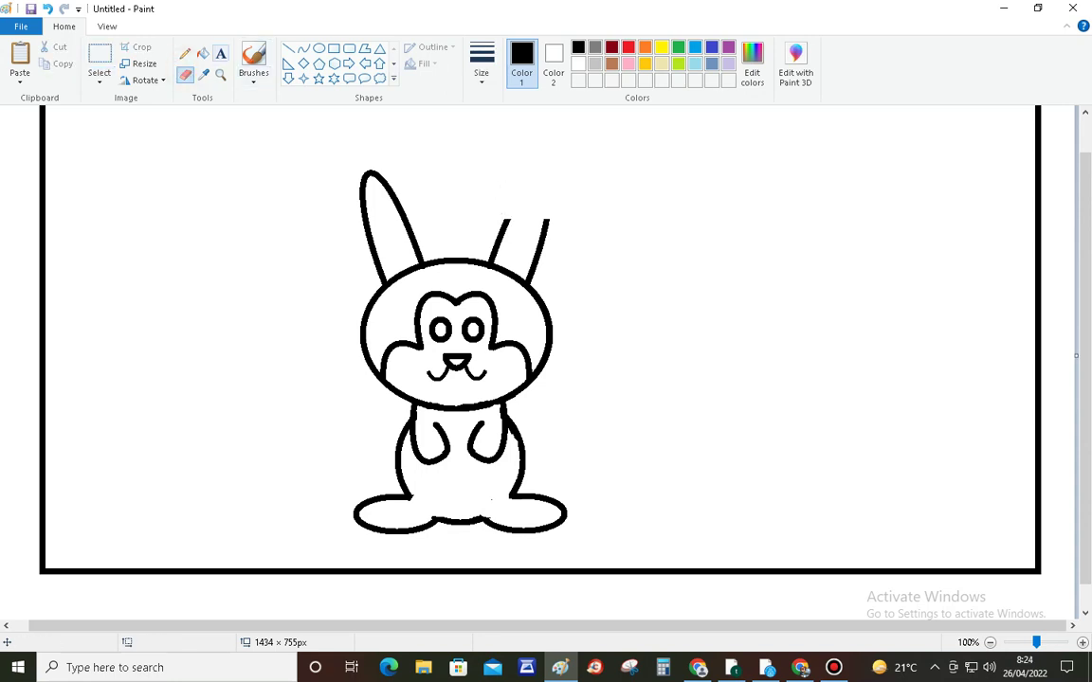
Draw a looped curve about 179 × 118 px from the right ear's cut end to form its drooping tip
click(303, 48)
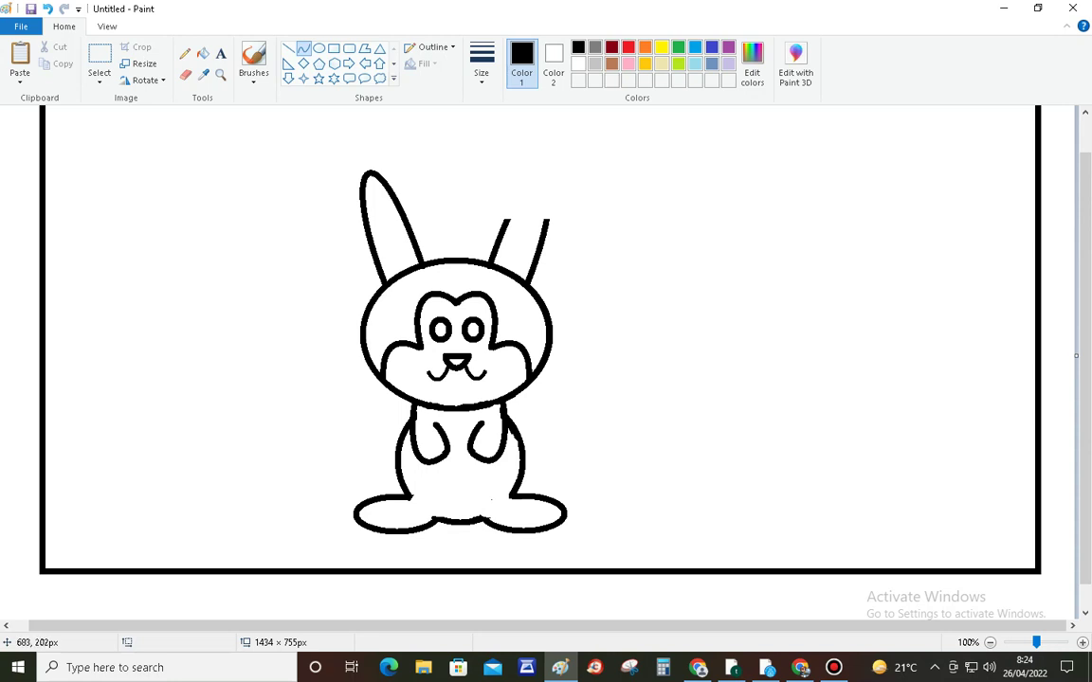
drag(505, 223, 519, 189)
mouse_move(512, 216)
mouse_down()
mouse_move(505, 219)
mouse_move(542, 210)
mouse_move(609, 283)
mouse_move(600, 251)
mouse_move(646, 251)
mouse_move(654, 234)
mouse_move(640, 228)
mouse_up()
drag(635, 281, 639, 290)
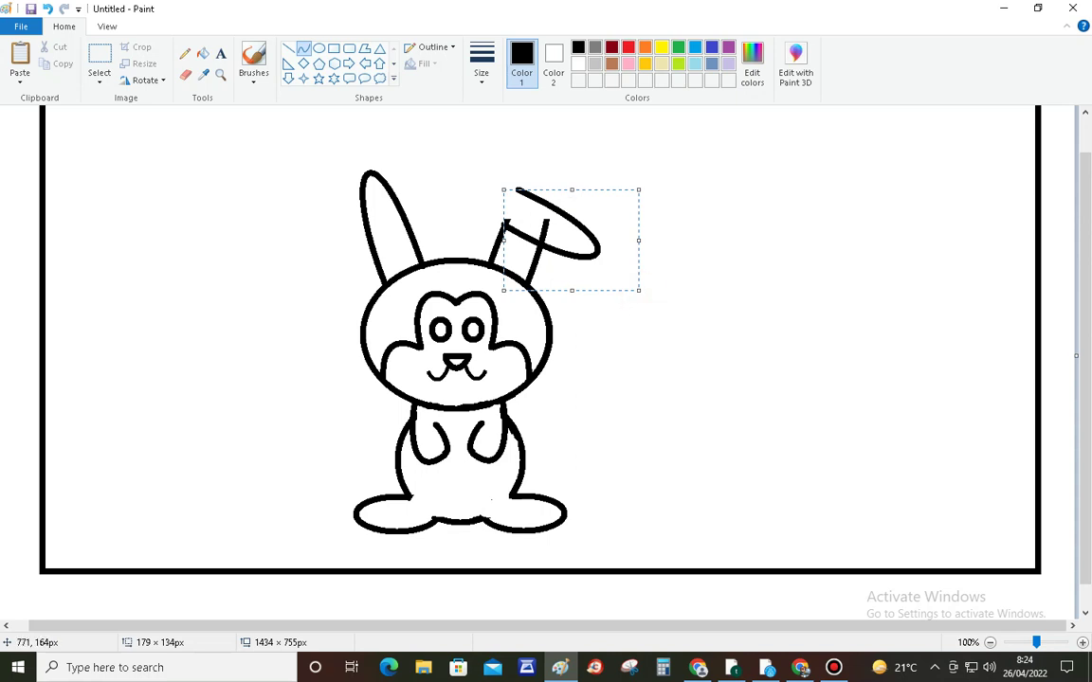
drag(571, 190, 558, 224)
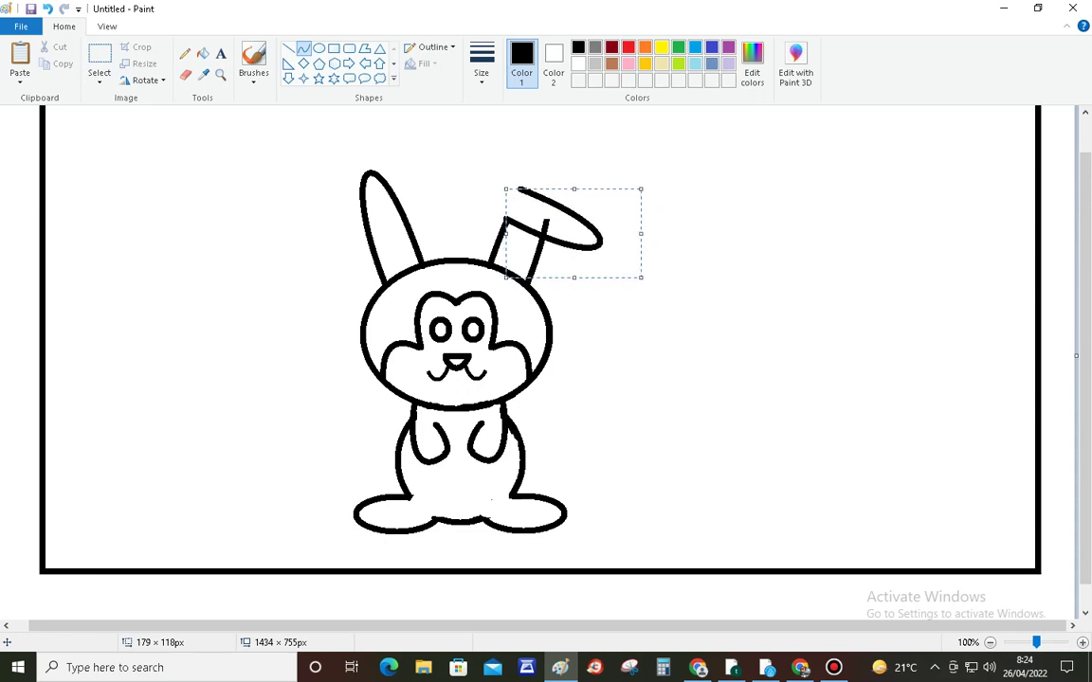
click(695, 324)
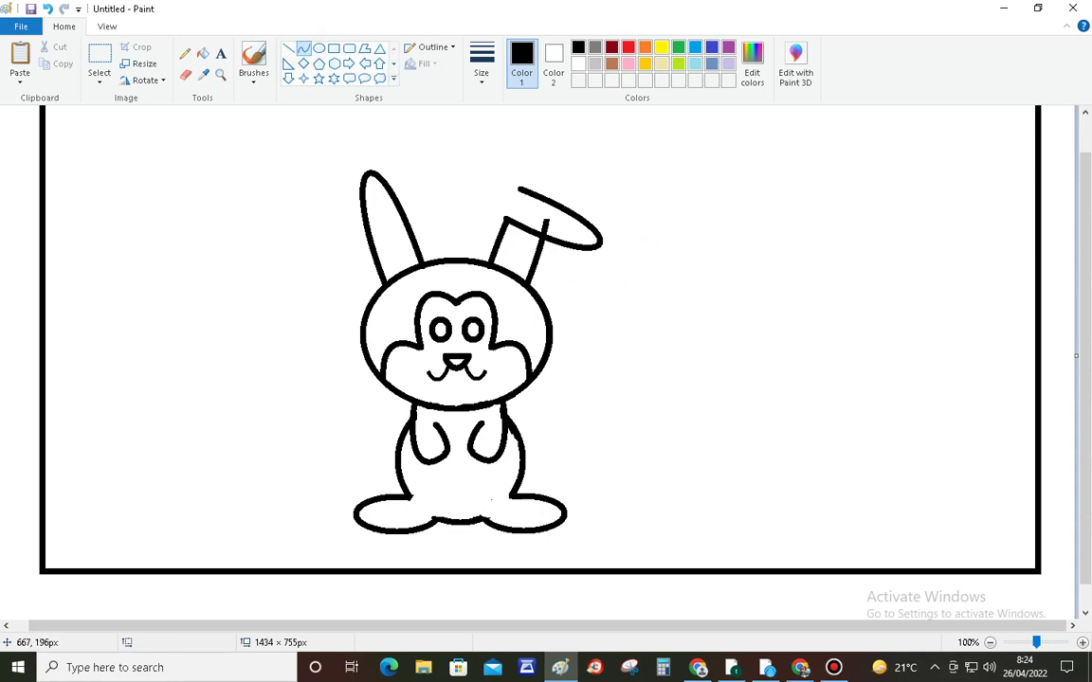
mouse_move(499, 218)
mouse_down()
mouse_move(519, 190)
mouse_move(513, 204)
mouse_move(512, 181)
mouse_up()
click(47, 7)
click(47, 9)
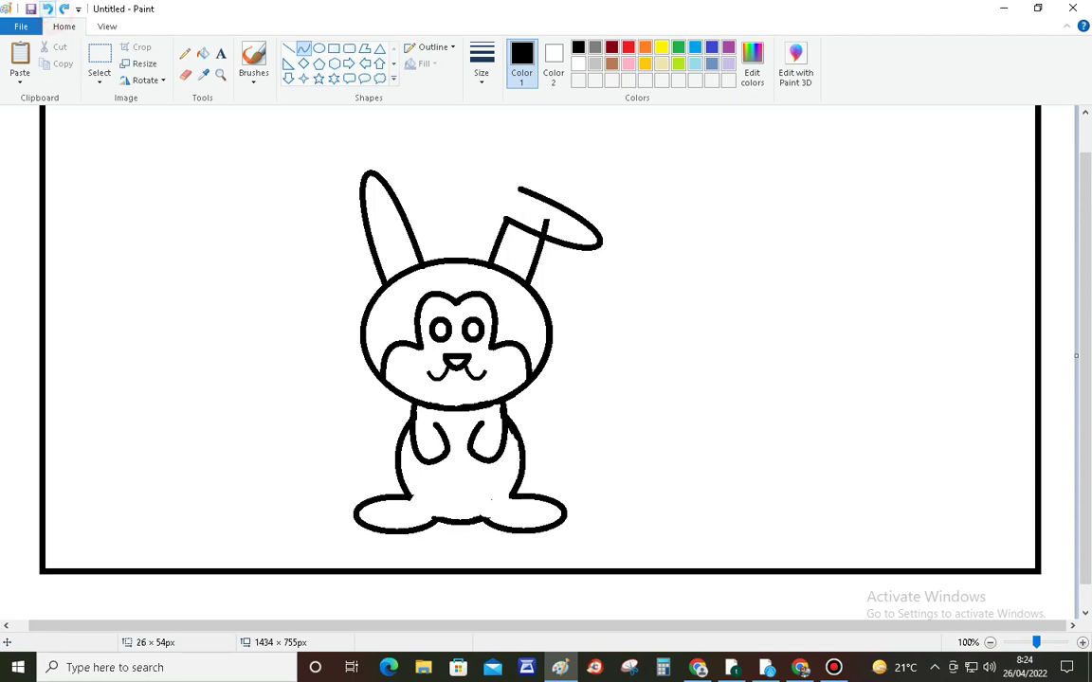
Close the upper bend of the right ear with a short outward curve about 32 × 49 px
drag(508, 223, 531, 193)
drag(465, 192, 510, 188)
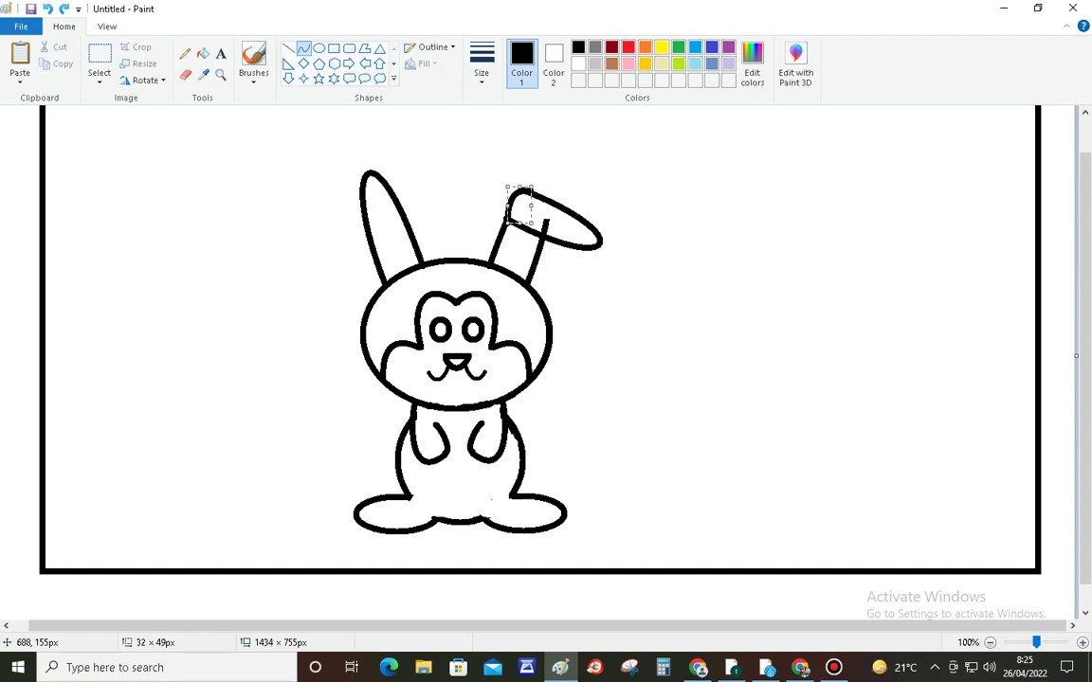
click(683, 225)
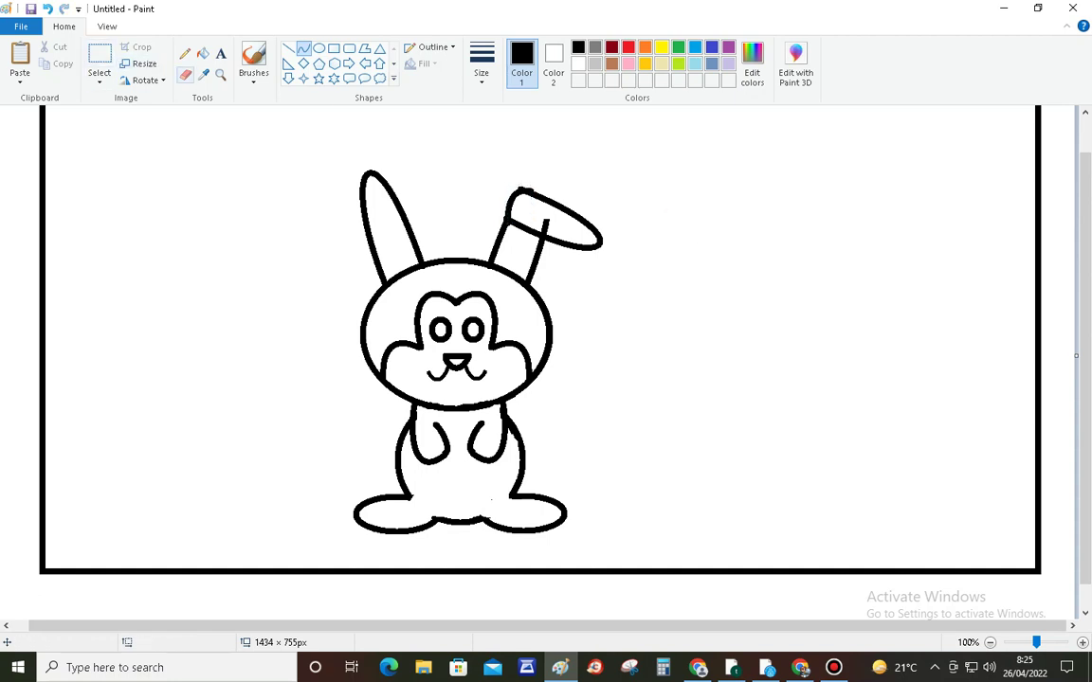
Erase the overlapping line pieces inside the fold of the right ear
click(220, 74)
click(488, 207)
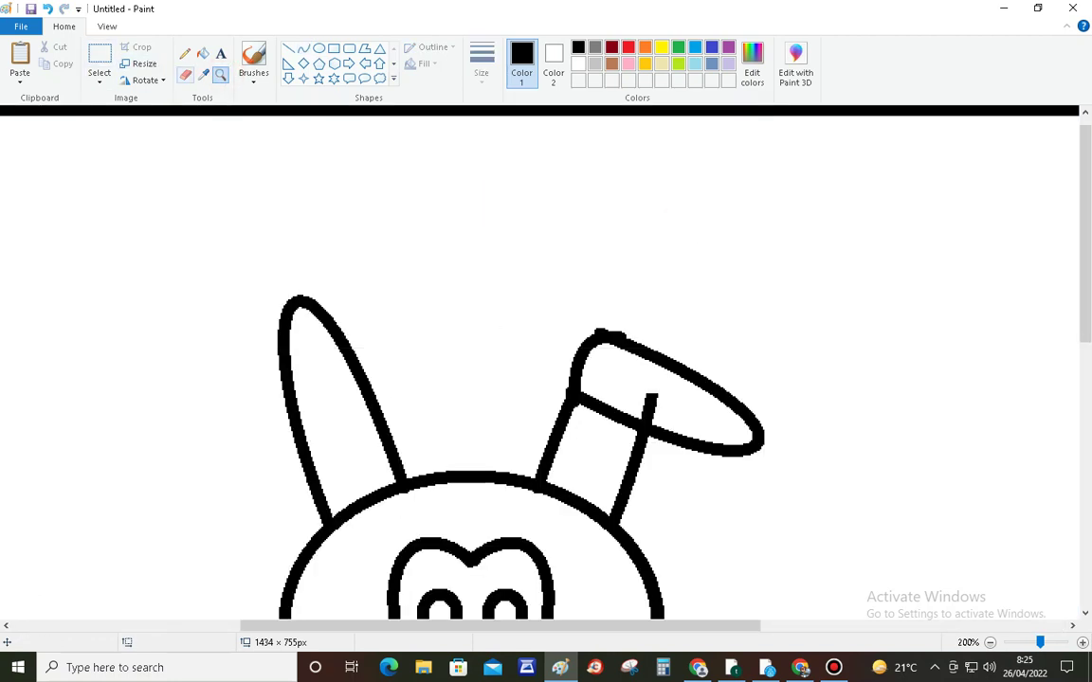
click(184, 75)
mouse_move(662, 395)
mouse_down()
mouse_move(648, 400)
mouse_move(654, 391)
mouse_move(652, 416)
mouse_move(631, 426)
mouse_move(637, 414)
mouse_move(605, 396)
mouse_move(580, 407)
mouse_move(590, 393)
mouse_up()
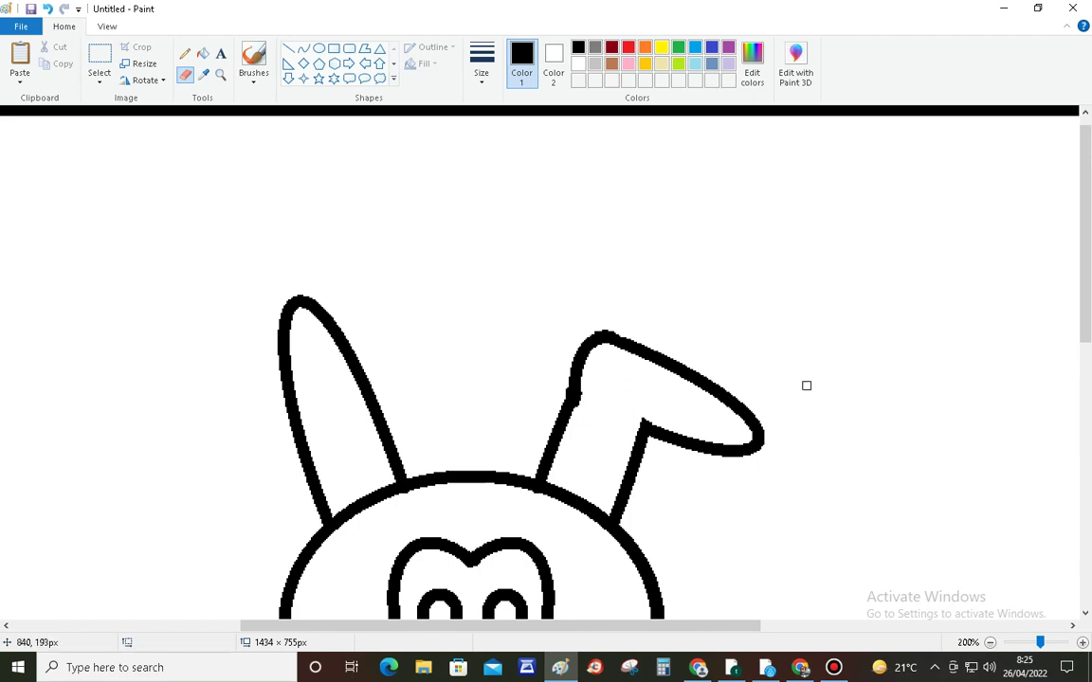
Erase the head outline across the base of both ears
scroll(806, 386, down, 3)
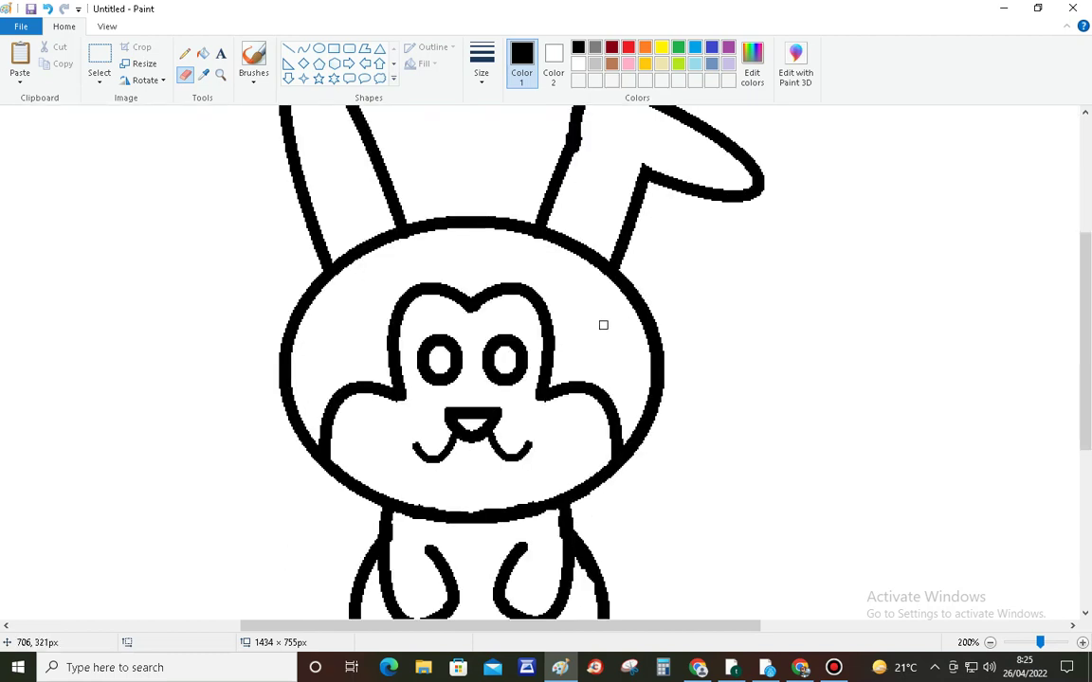
mouse_move(599, 264)
mouse_down()
mouse_move(565, 254)
mouse_move(553, 228)
mouse_move(546, 236)
mouse_up()
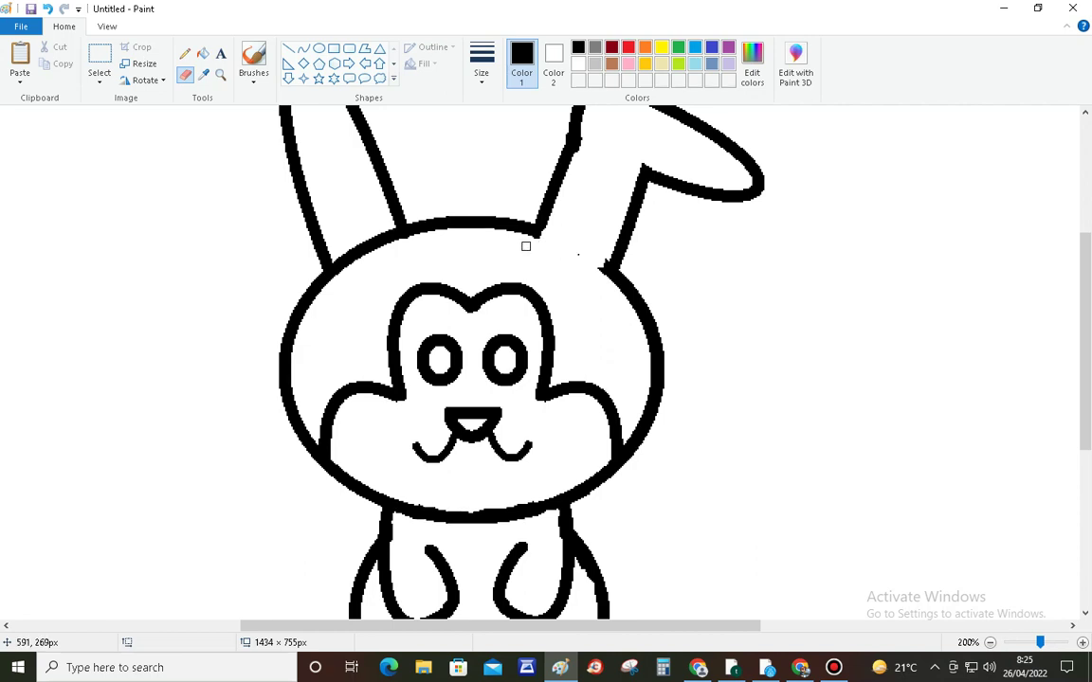
mouse_move(390, 246)
mouse_down()
mouse_move(385, 229)
mouse_move(377, 246)
mouse_move(337, 259)
mouse_up()
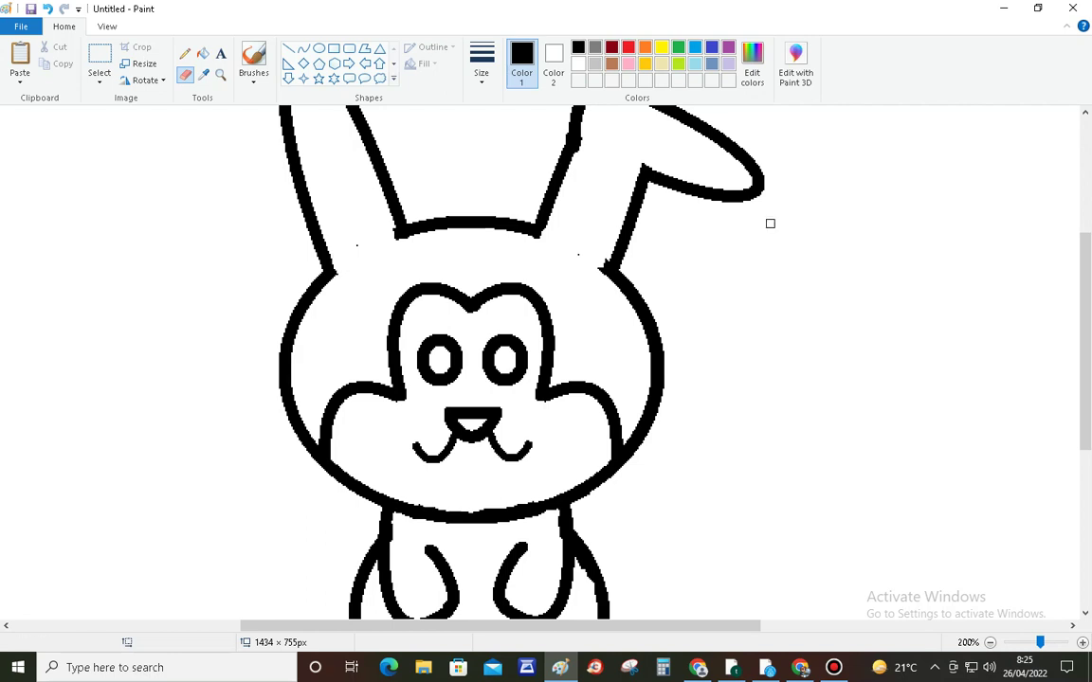
Draw the outer side of the left ear's inner shape as a second-thickest curve about 34 × 114 px
scroll(802, 239, up, 3)
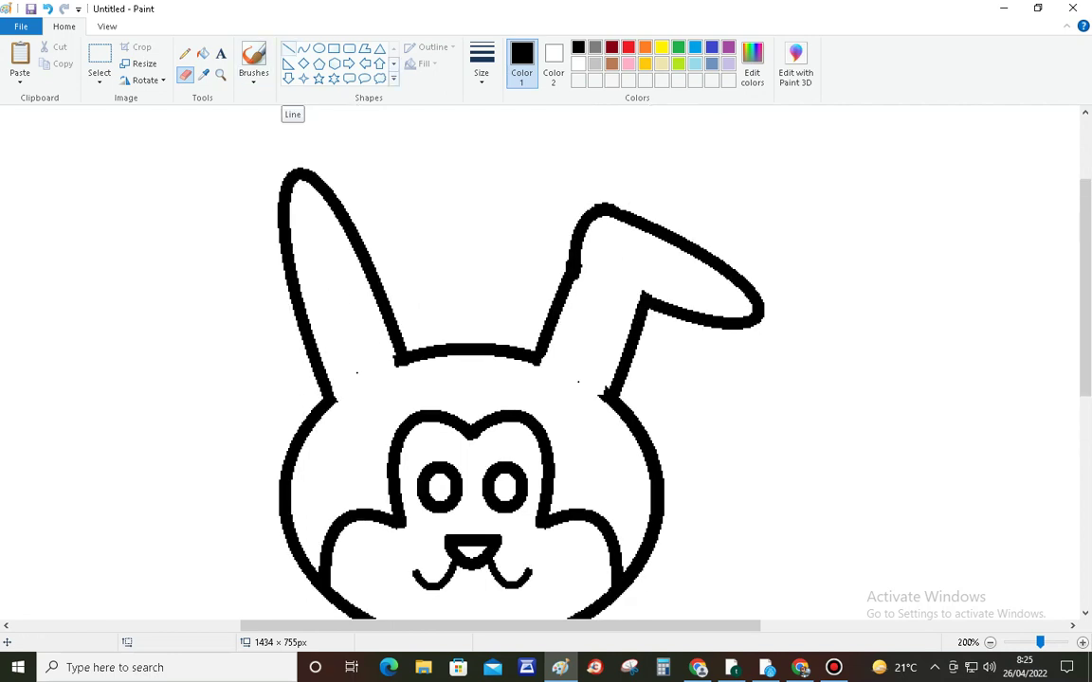
click(303, 47)
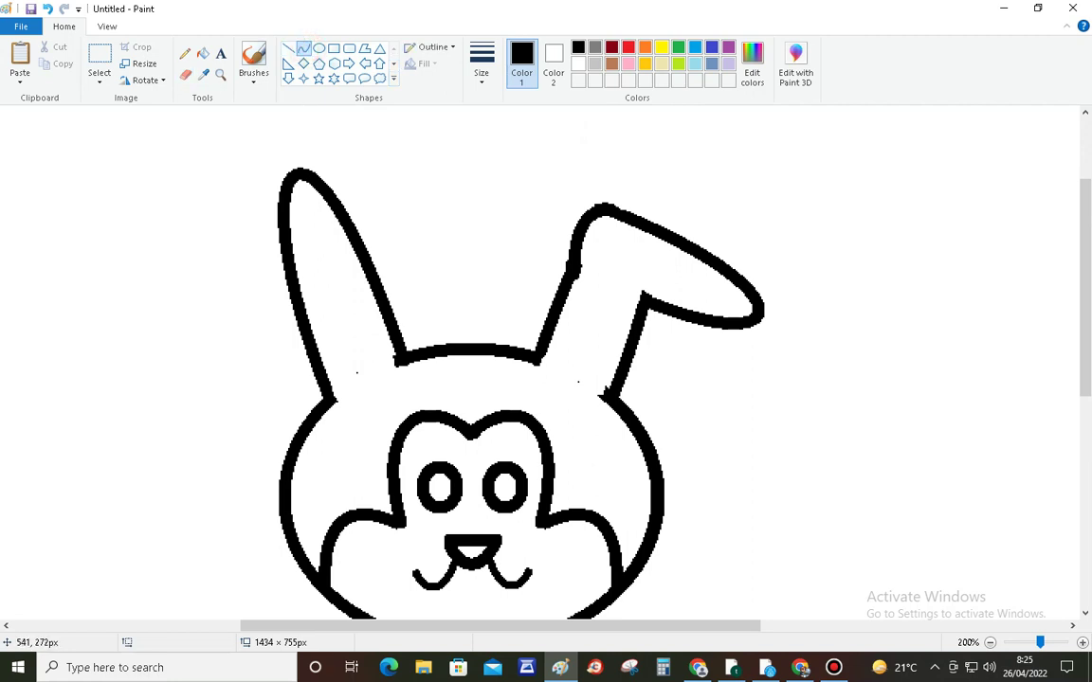
drag(355, 381, 299, 206)
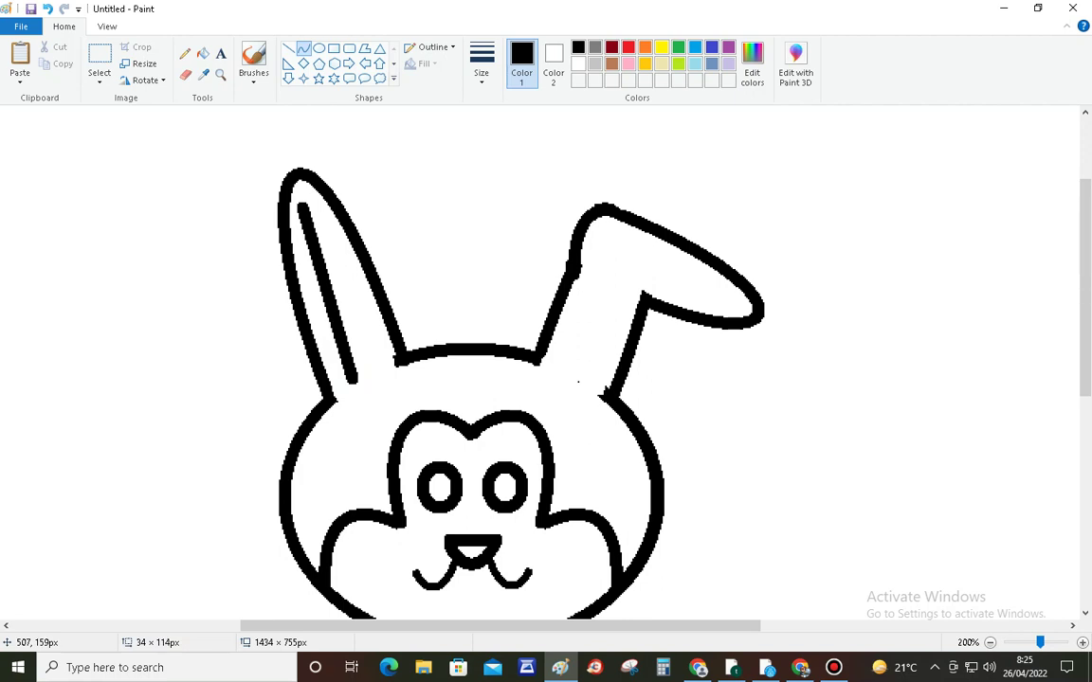
click(482, 66)
click(497, 159)
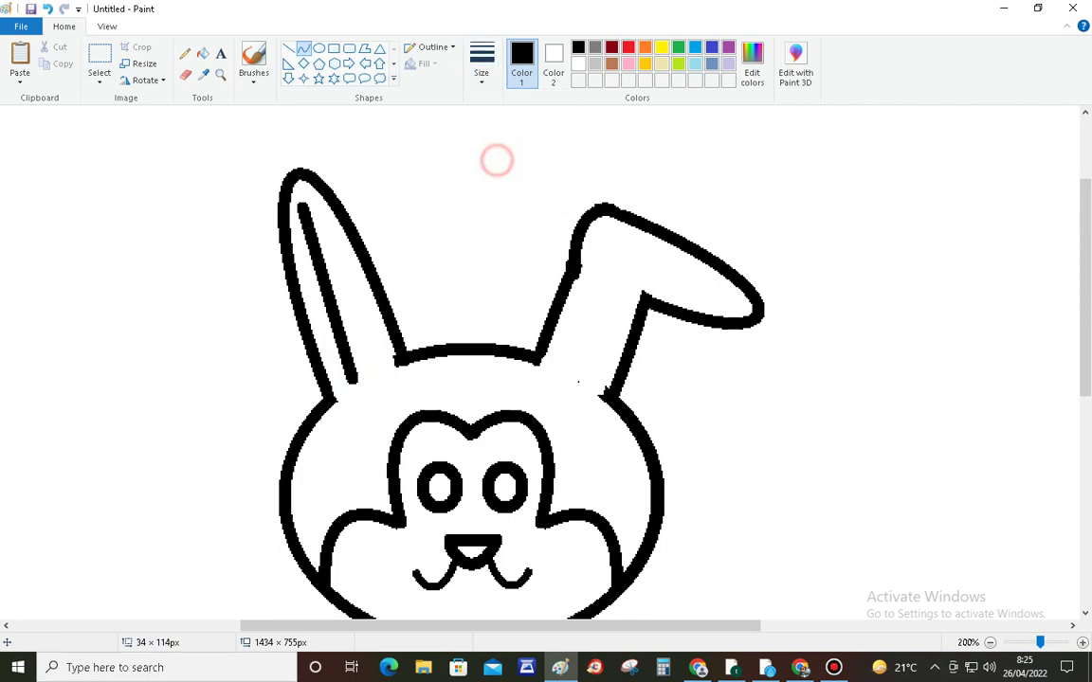
drag(338, 330, 297, 211)
click(499, 215)
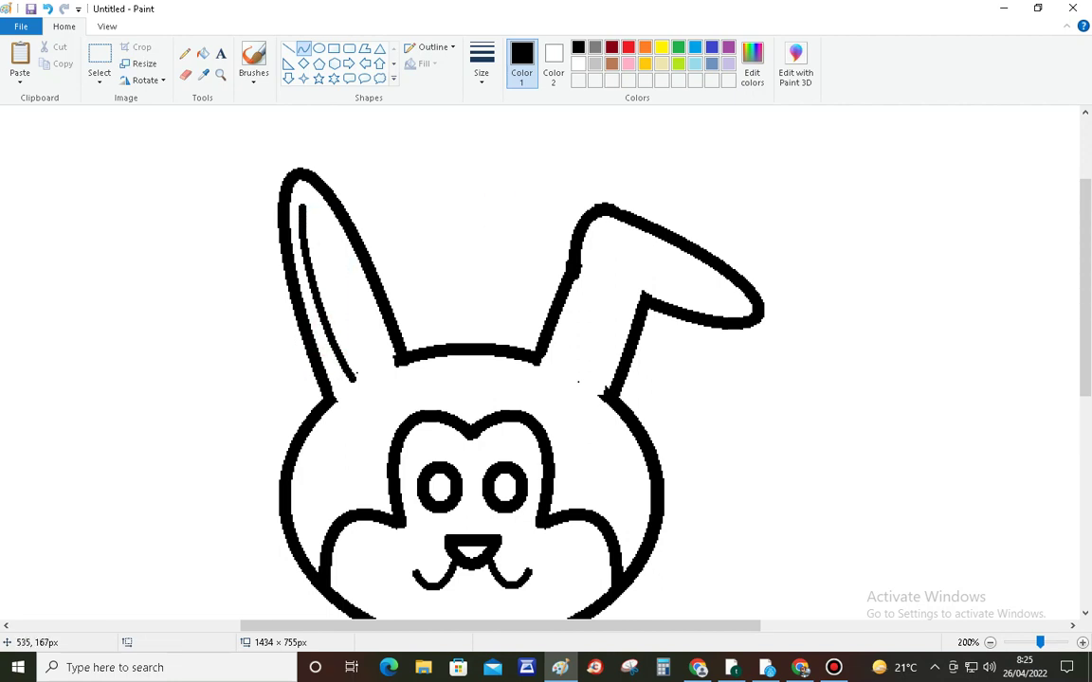
Complete the left inner ear with an opposite curve about 50 × 108 px and a small closing curve about 15 × 9 px at its base
drag(375, 369, 300, 204)
drag(342, 305, 329, 190)
click(502, 227)
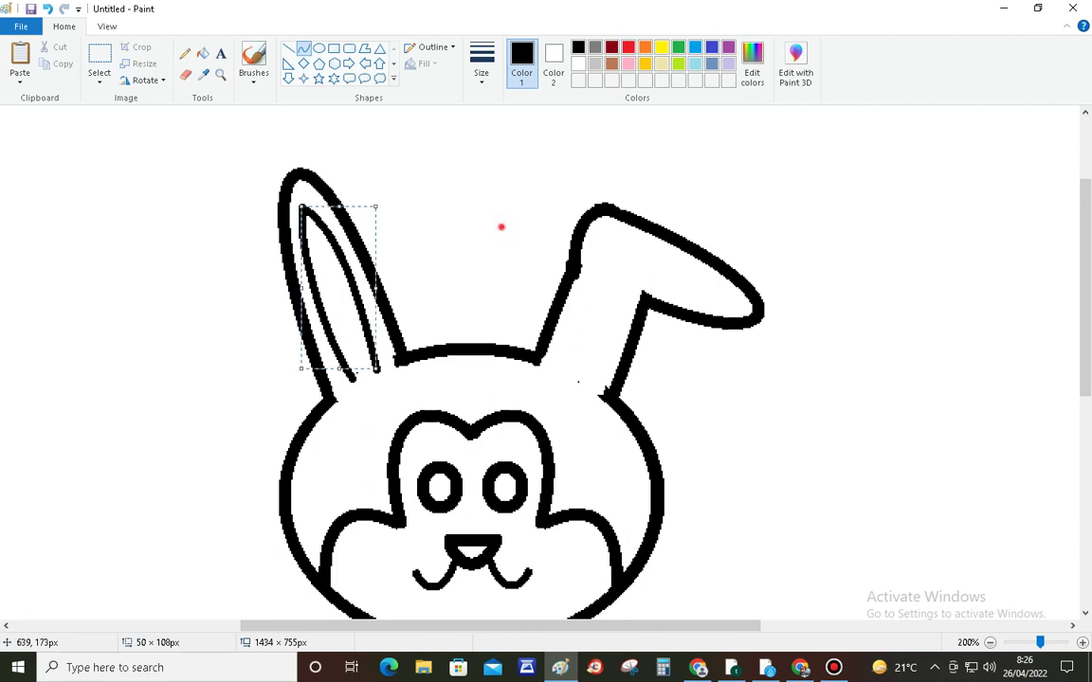
mouse_move(354, 378)
mouse_down()
mouse_move(374, 369)
mouse_move(367, 362)
mouse_up()
click(362, 381)
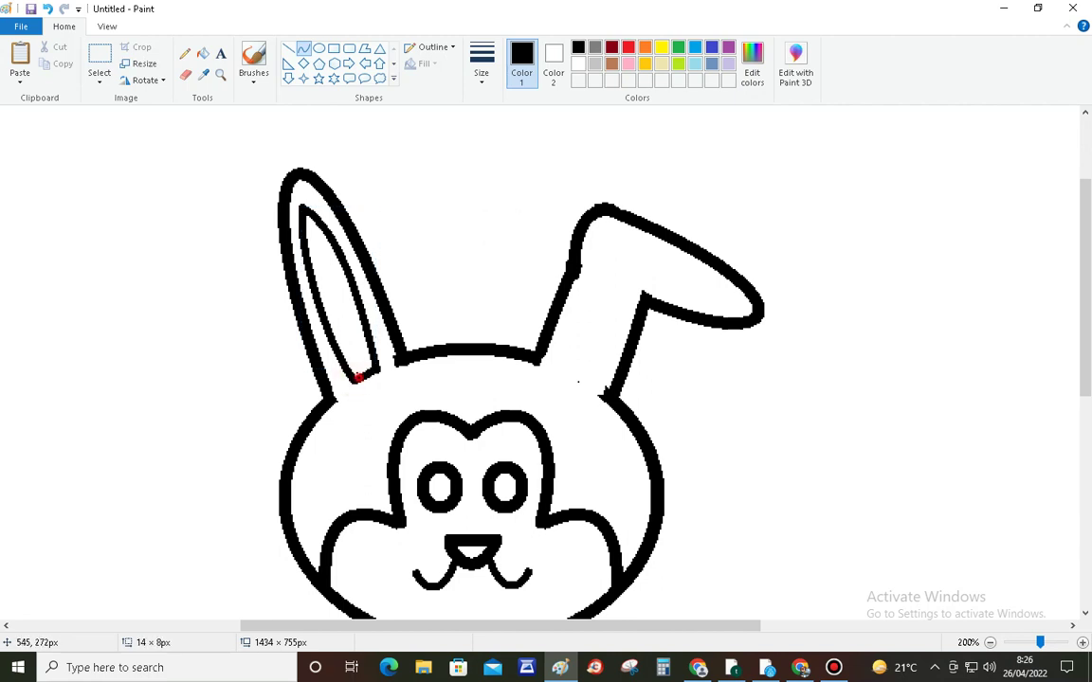
click(367, 384)
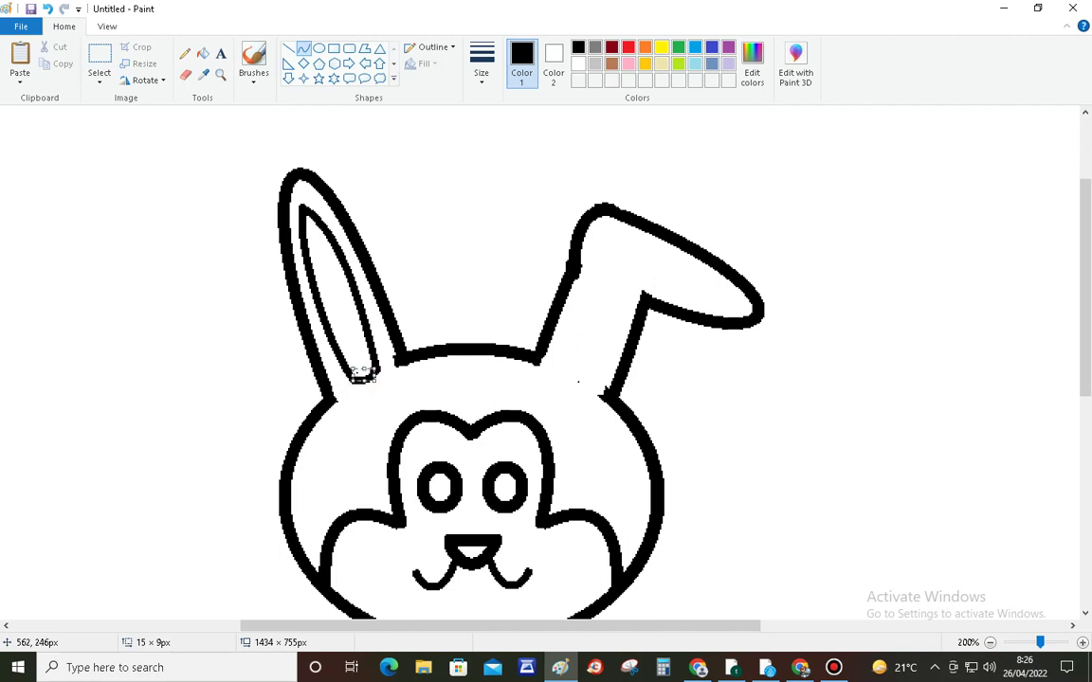
click(406, 288)
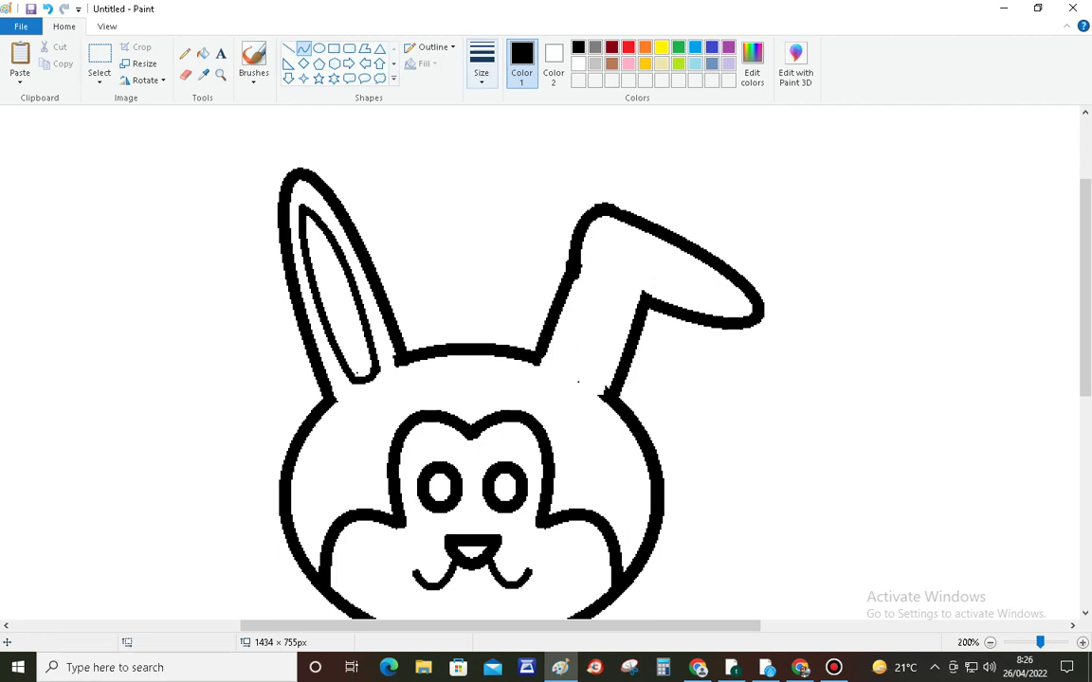
Draw a slightly bent fold line about 43 × 37 px in the thickest size from the right ear's inner corner up into the ear
click(302, 47)
drag(670, 314, 597, 253)
click(481, 62)
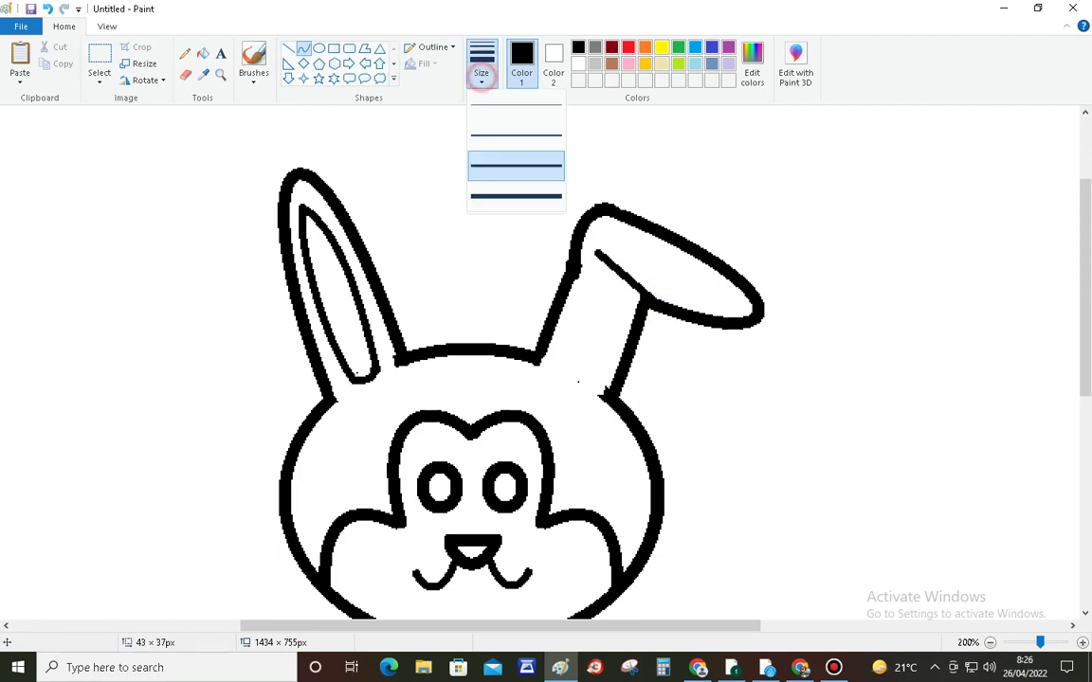
click(505, 189)
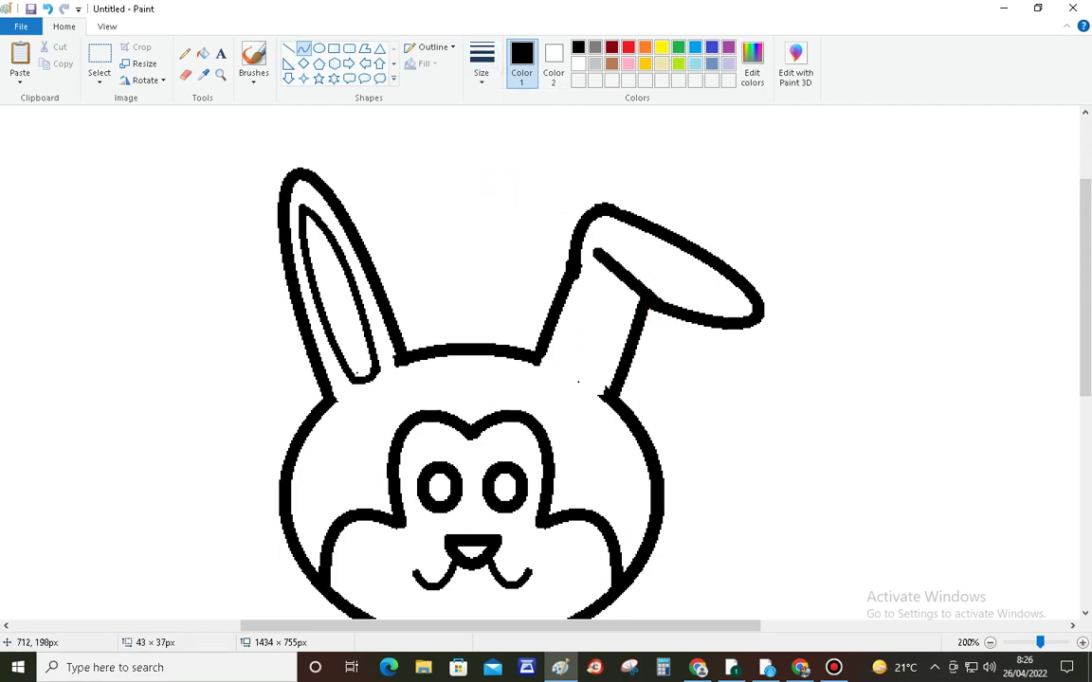
drag(643, 291, 613, 283)
click(613, 283)
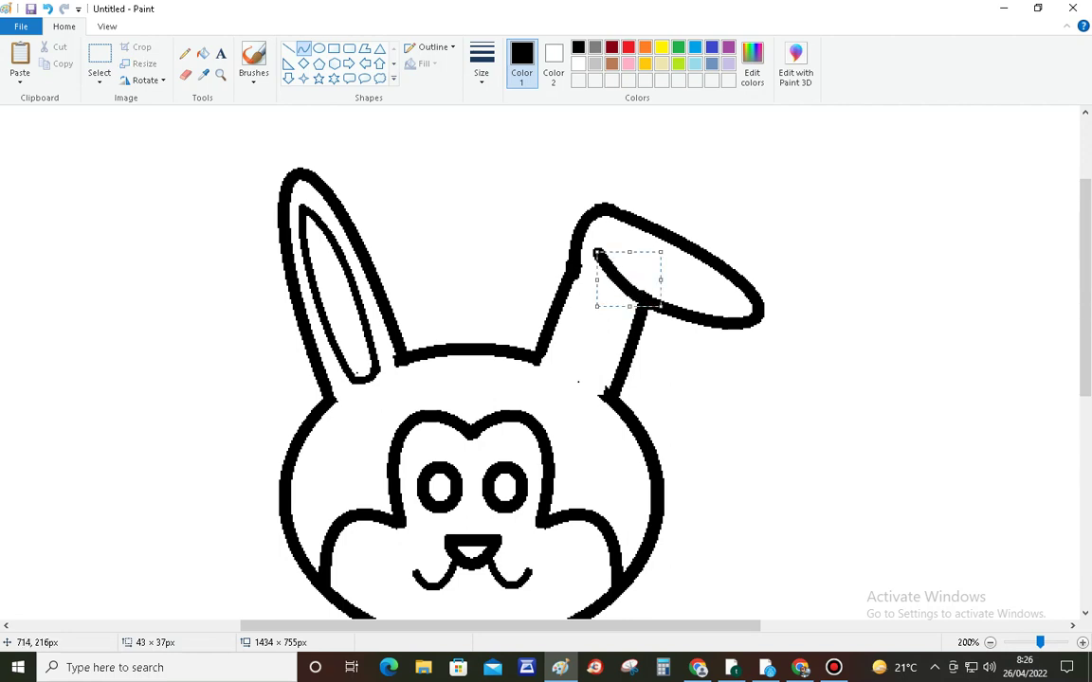
click(744, 171)
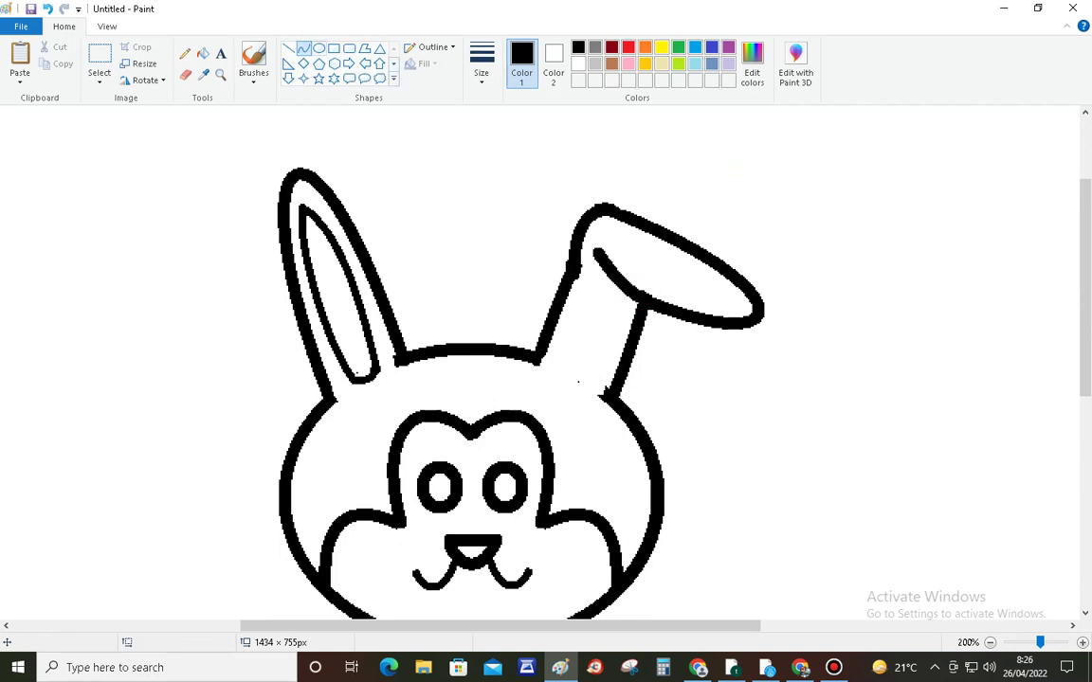
Draw a second-thickest curve about 28 × 53 px below the right ear's fold line for one side of its inner shape
click(299, 46)
mouse_move(630, 277)
mouse_down()
mouse_move(604, 312)
mouse_move(581, 379)
mouse_up()
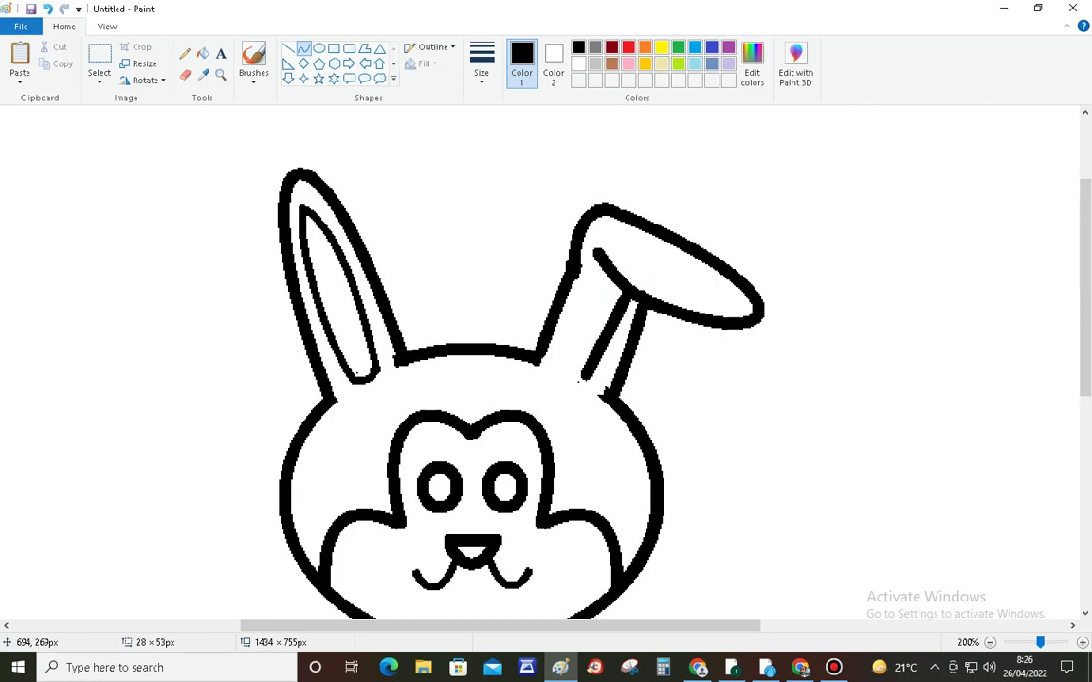
click(481, 66)
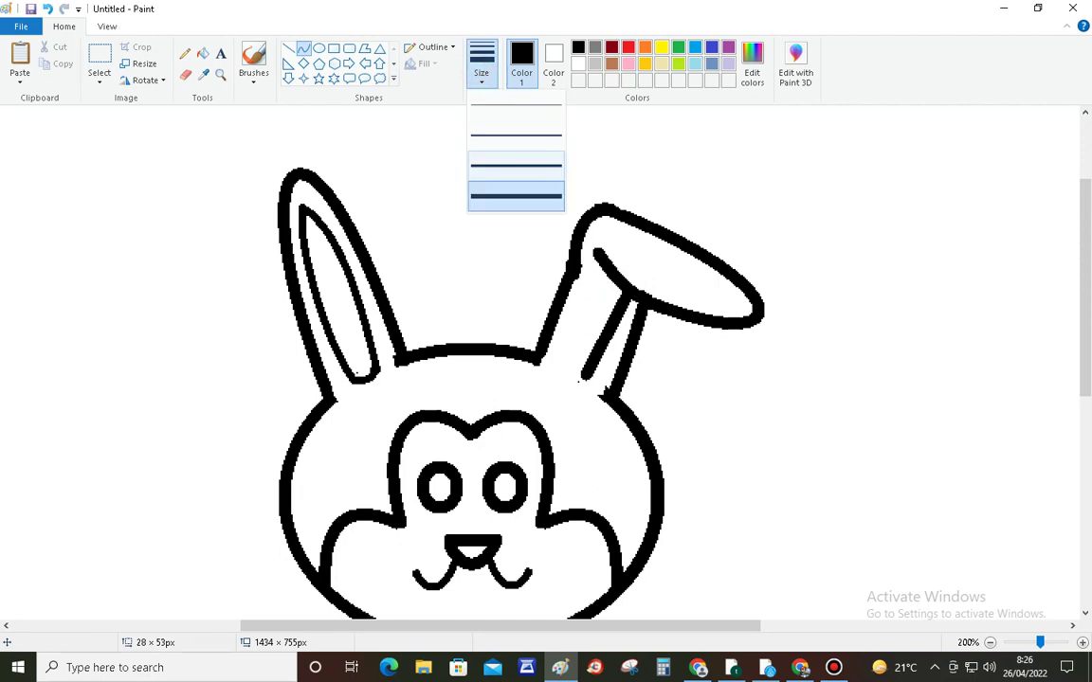
click(541, 168)
drag(617, 310, 588, 357)
click(714, 353)
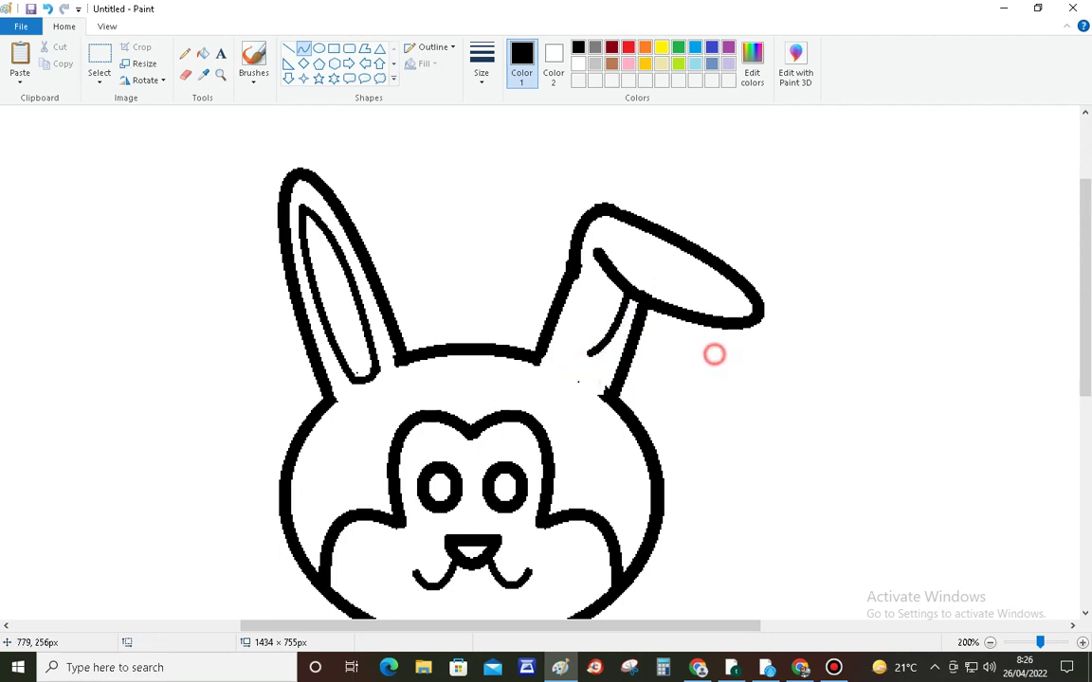
Close the right ear's inner shape with an opposite curve about 20 × 48 px, bowed outward below the fold line
drag(603, 269, 580, 312)
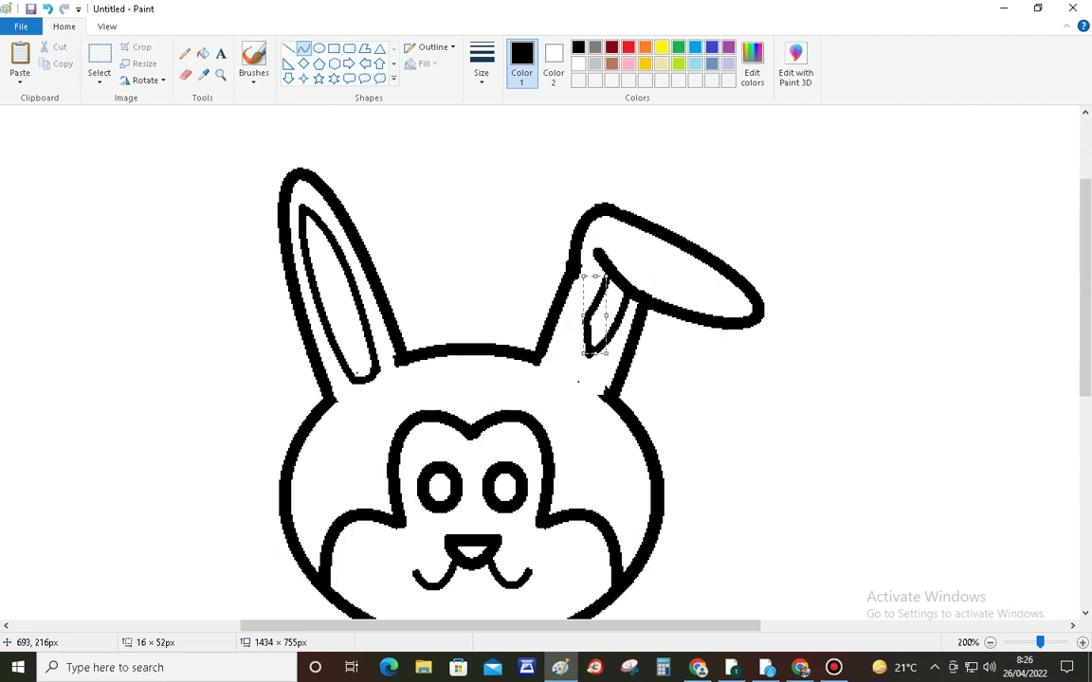
click(47, 8)
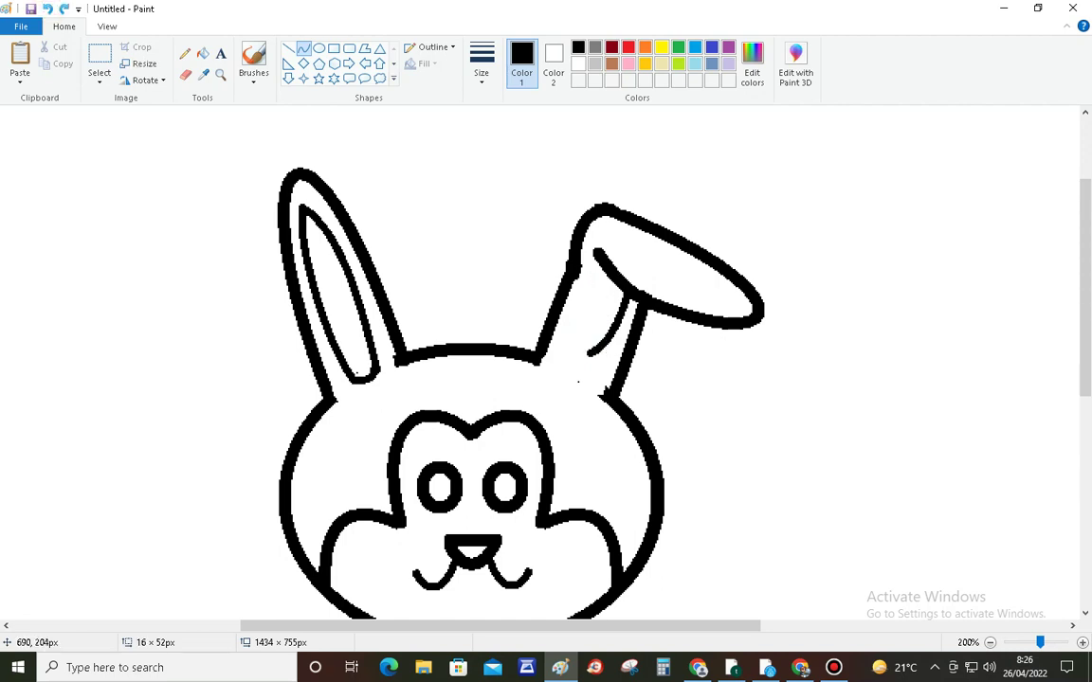
drag(612, 280, 588, 352)
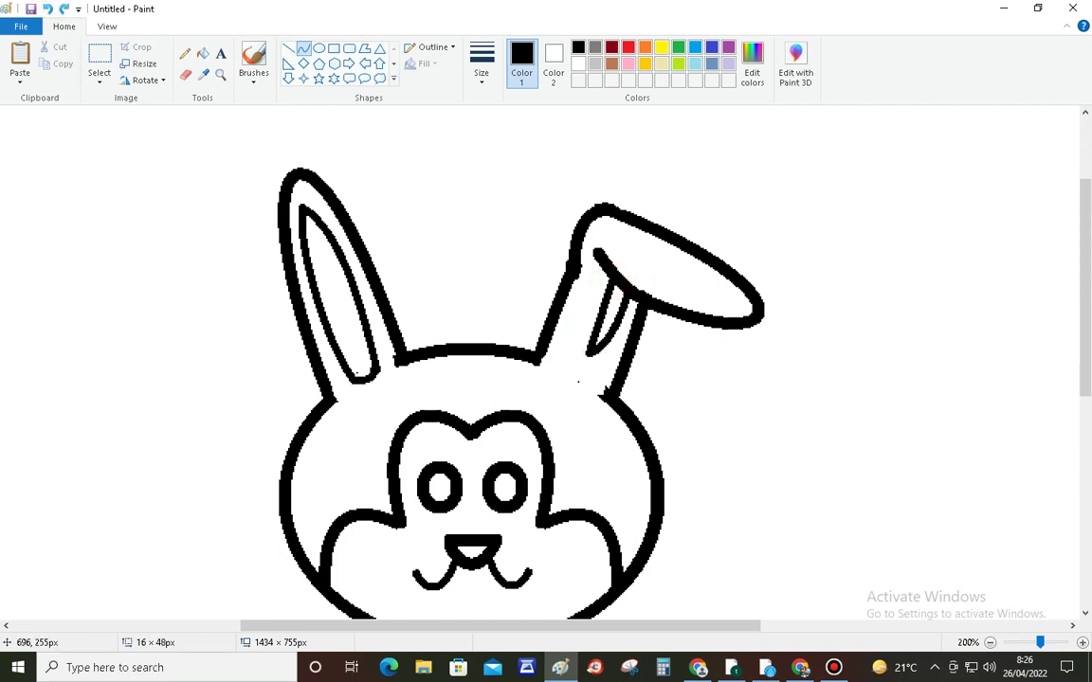
drag(605, 295, 583, 329)
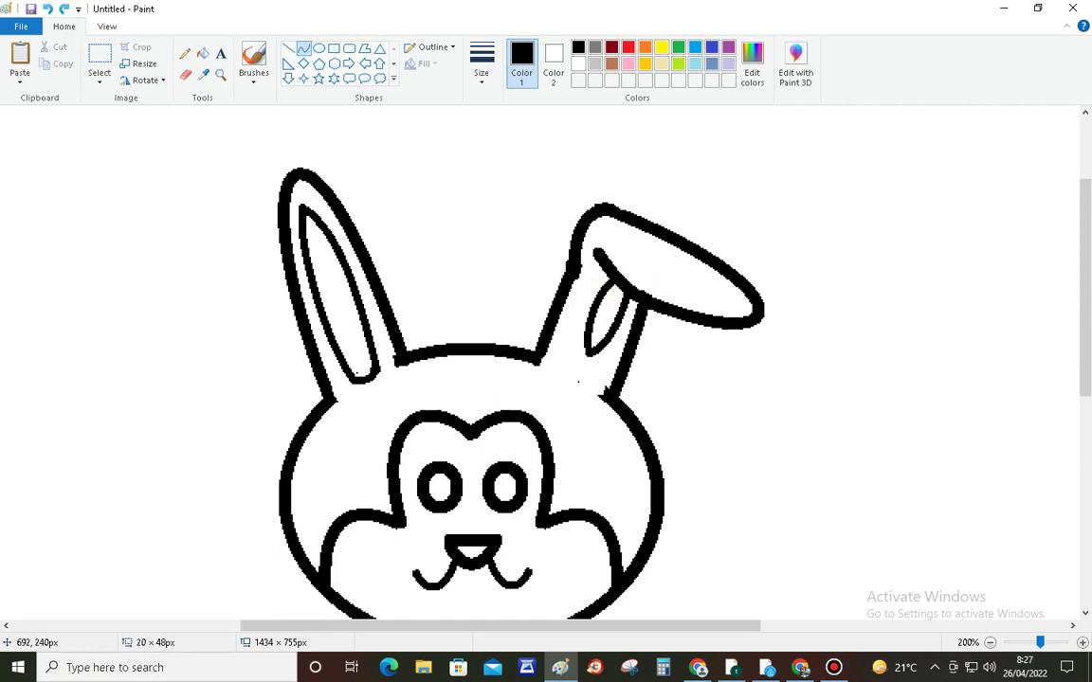
drag(574, 312, 580, 307)
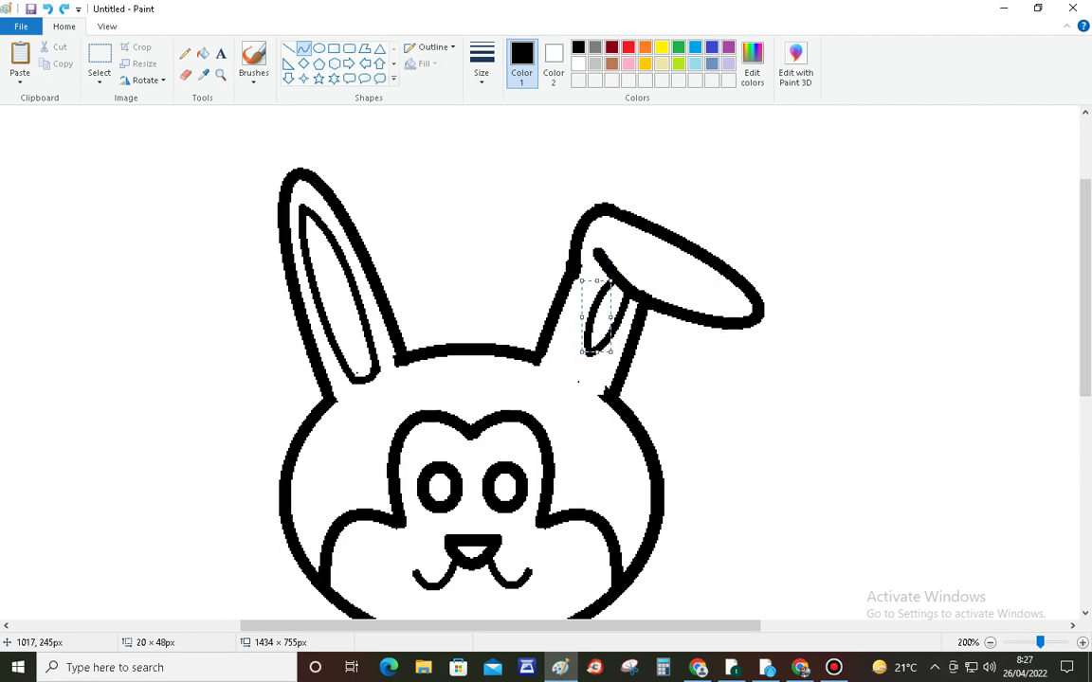
scroll(821, 385, down, 3)
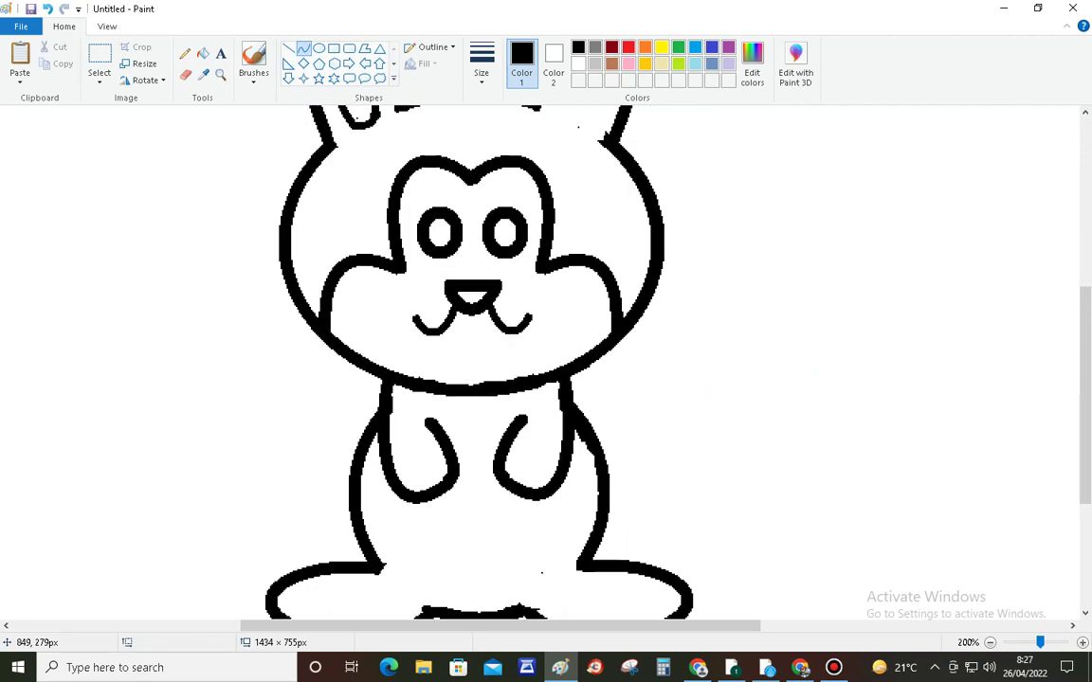
scroll(540, 362, down, 2)
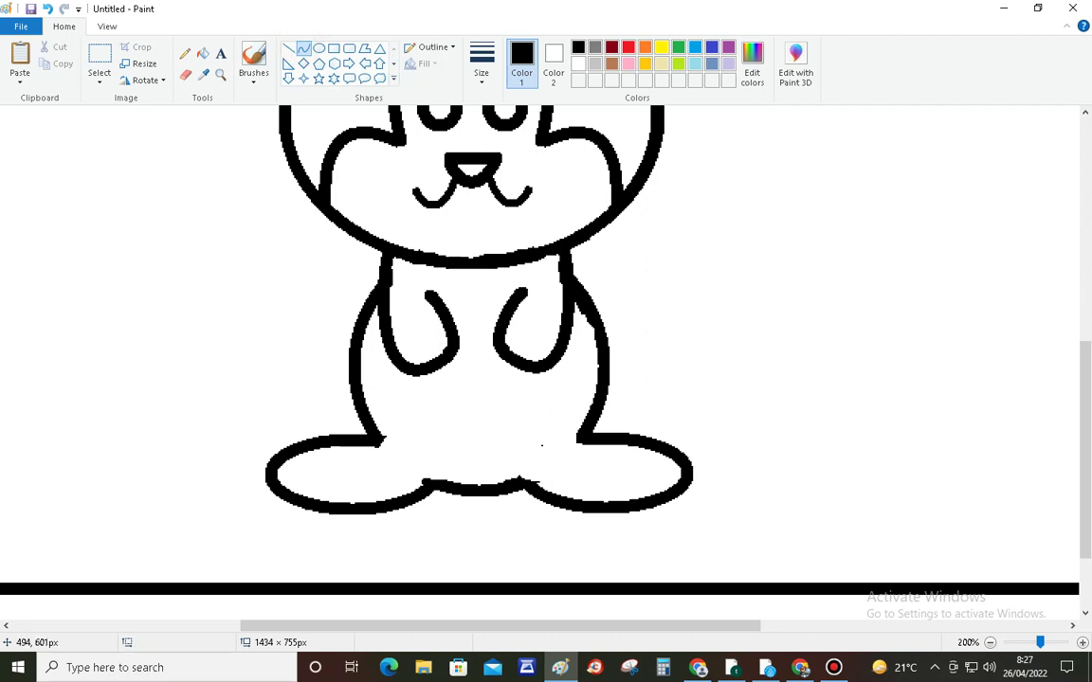
Draw two small curved toe lines on the tip of the left foot, the outer one about 15 × 14 px
mouse_move(295, 501)
mouse_down()
mouse_move(325, 479)
mouse_move(290, 482)
mouse_move(308, 465)
mouse_up()
click(305, 482)
click(222, 533)
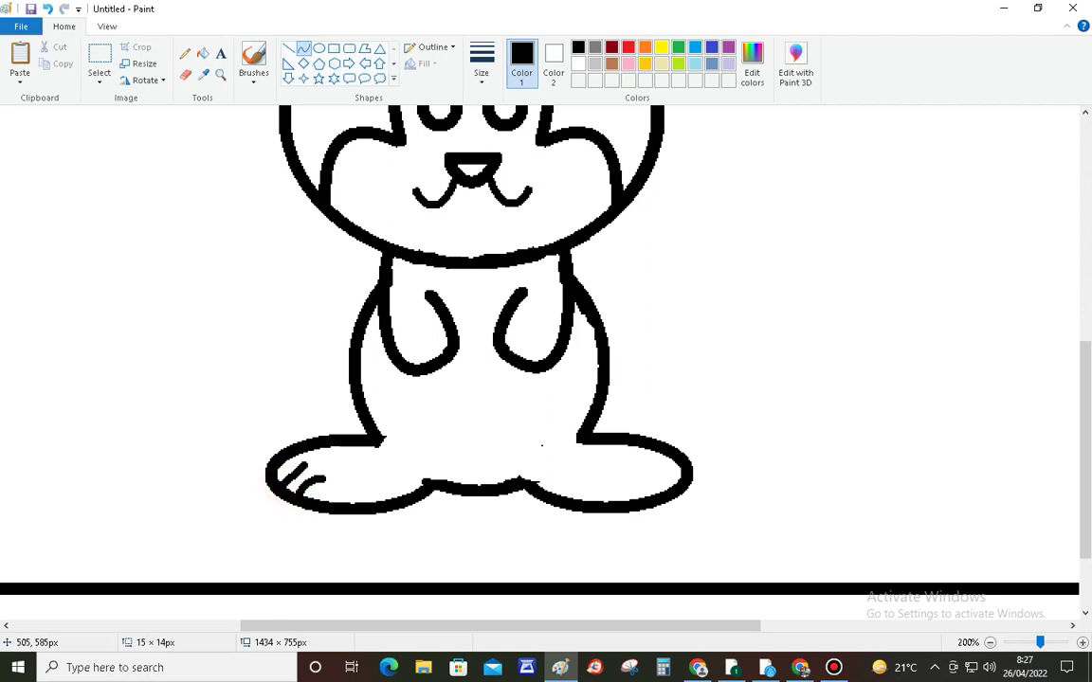
click(286, 485)
click(289, 478)
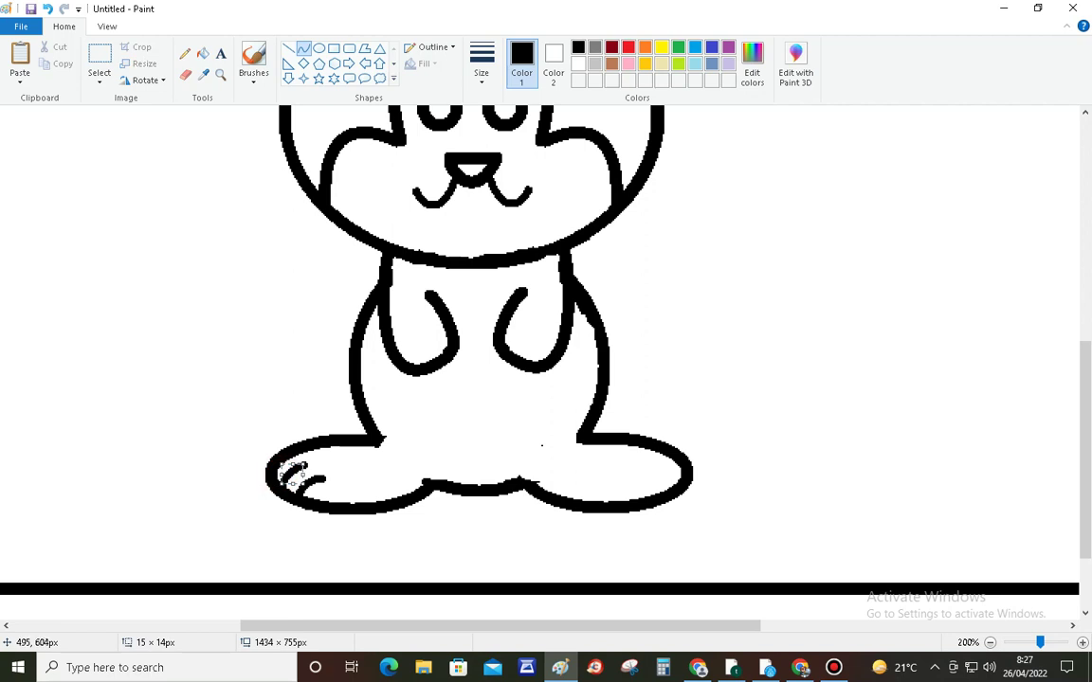
click(268, 537)
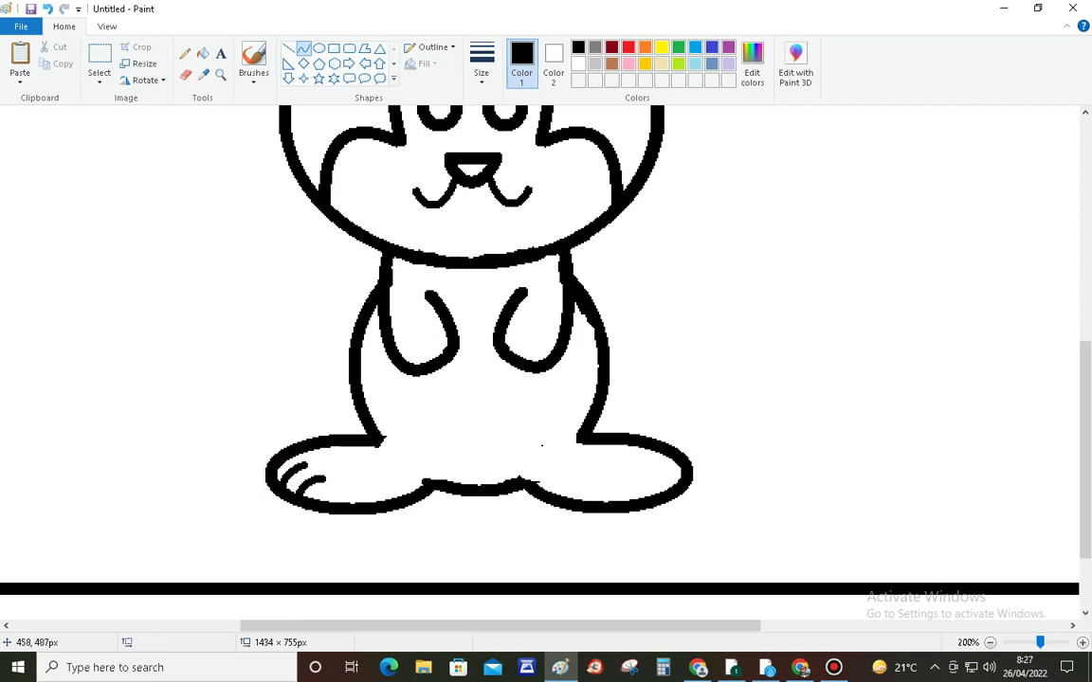
Copy a region about 74 × 59 px around the left foot's toes and place the pasted copy beside the rabbit's right foot
click(99, 79)
click(110, 114)
drag(232, 497, 328, 523)
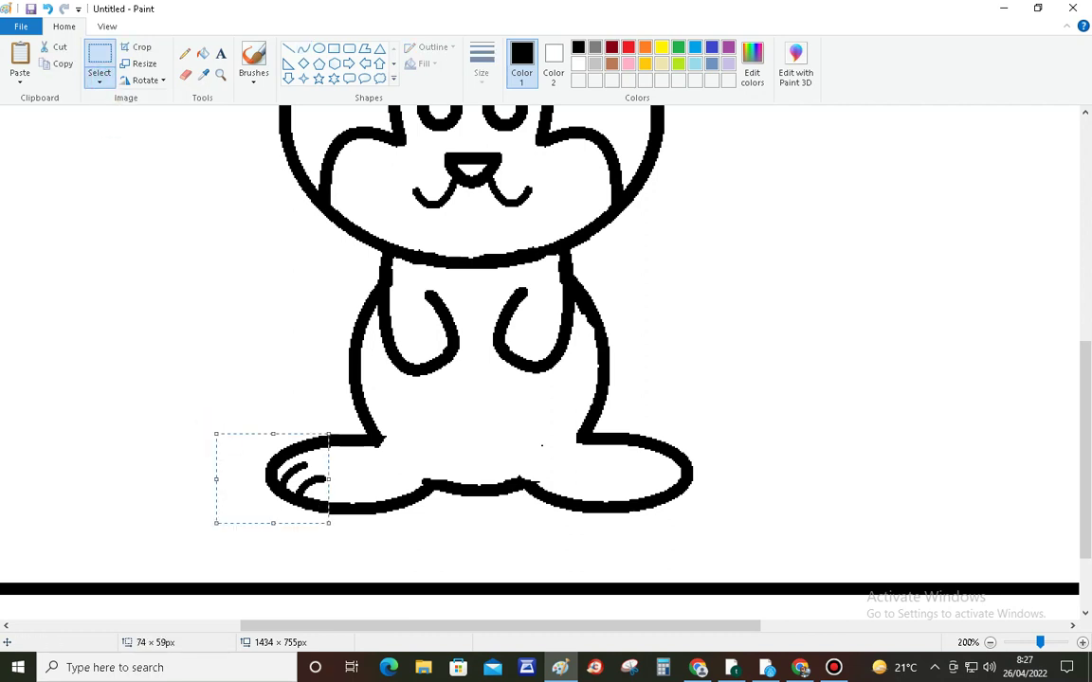
click(20, 81)
click(41, 99)
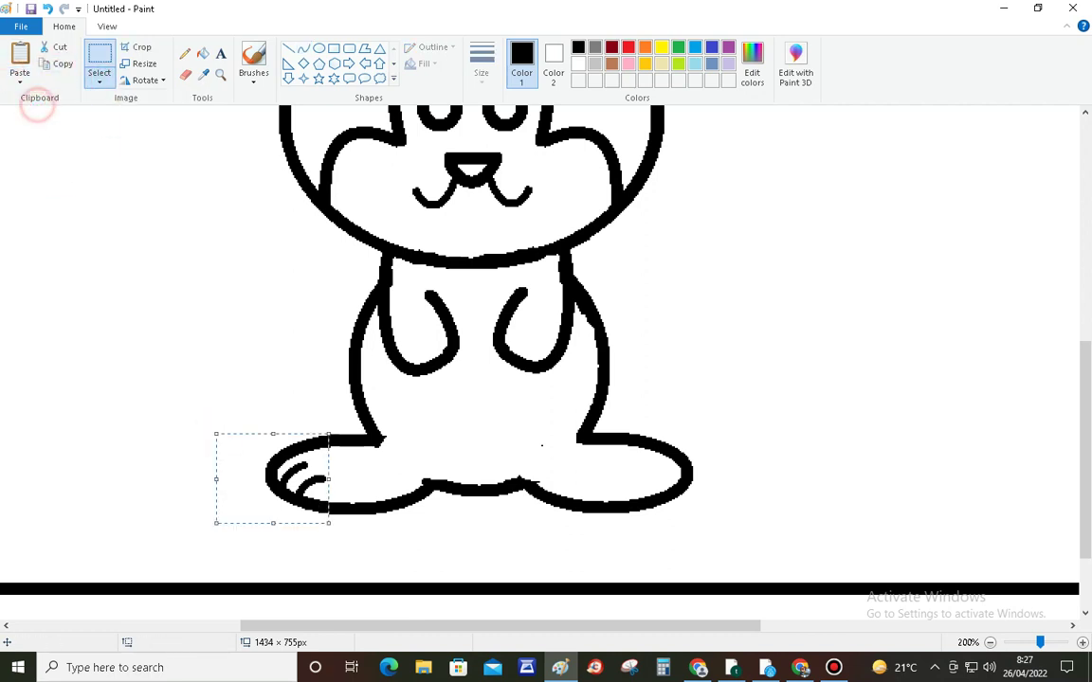
drag(73, 161, 745, 389)
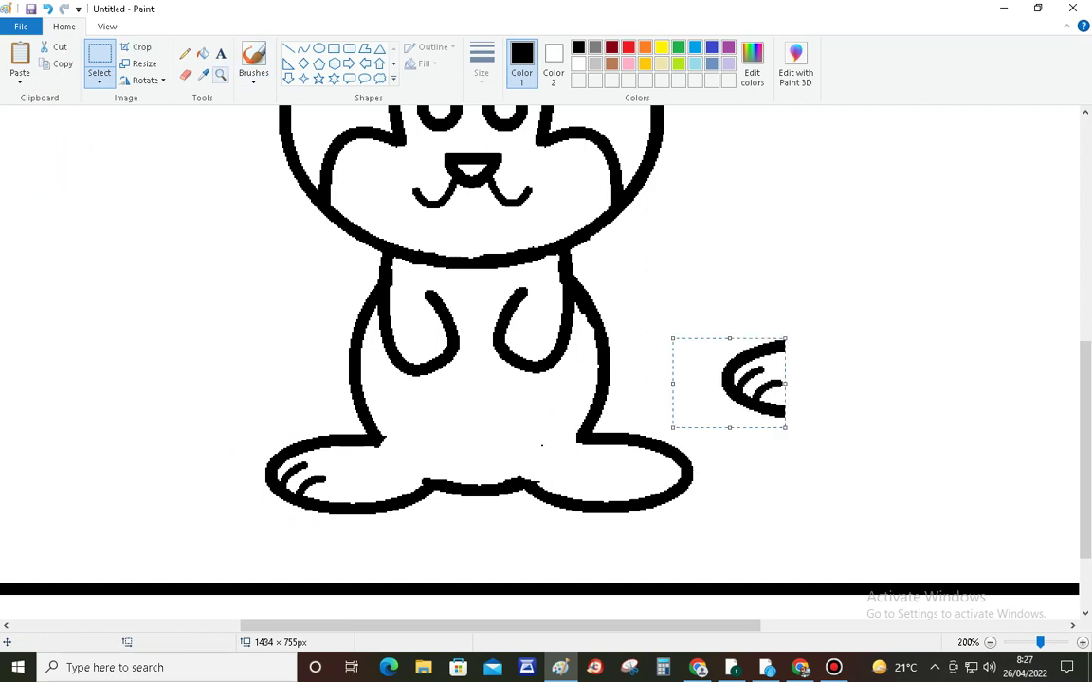
Flip the copied toe piece horizontally and align it with the outer end of the right foot
click(145, 80)
click(171, 165)
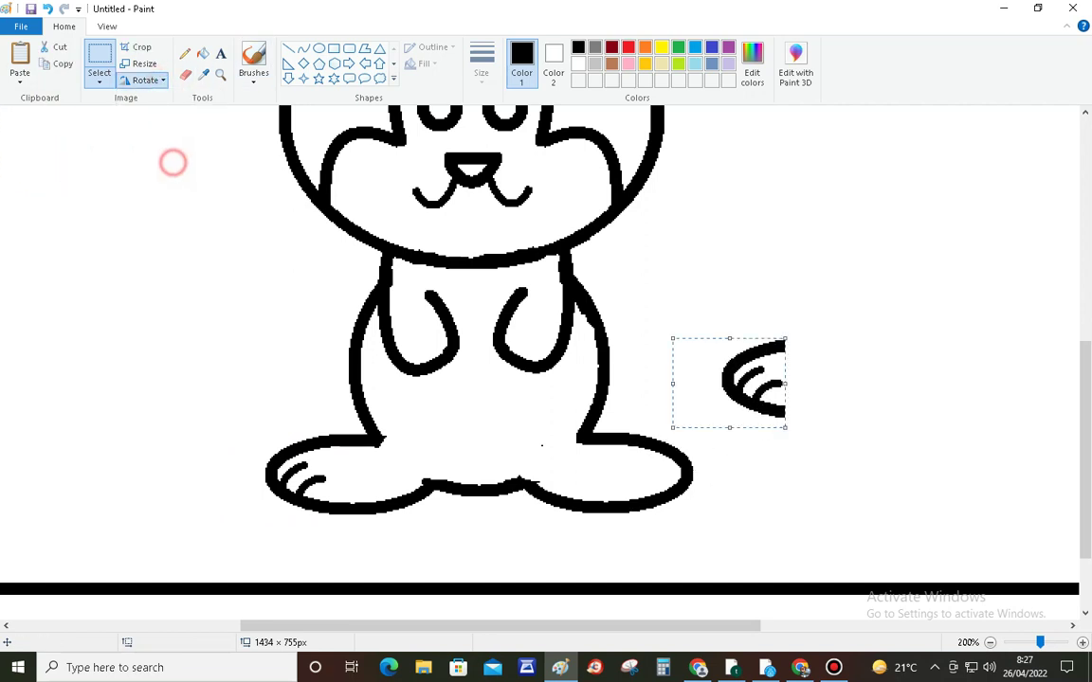
drag(730, 379, 693, 460)
click(714, 373)
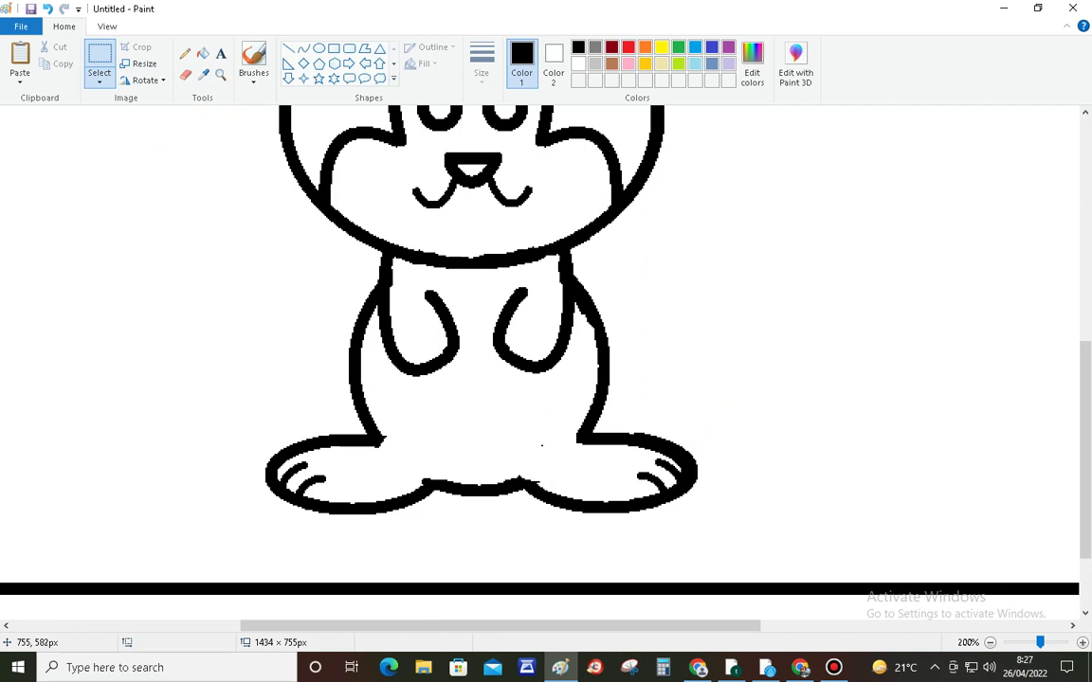
drag(680, 465, 673, 465)
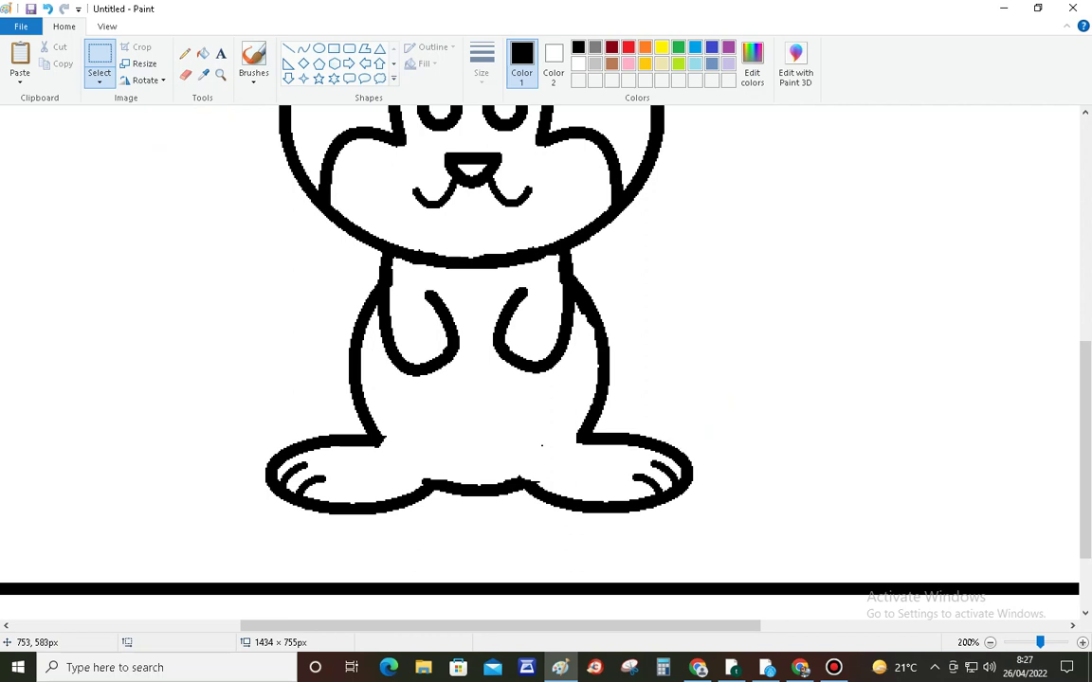
click(909, 436)
Join the two paws with a small downward-bowed curve about 27 × 14 px between their inner edges
drag(454, 350, 496, 356)
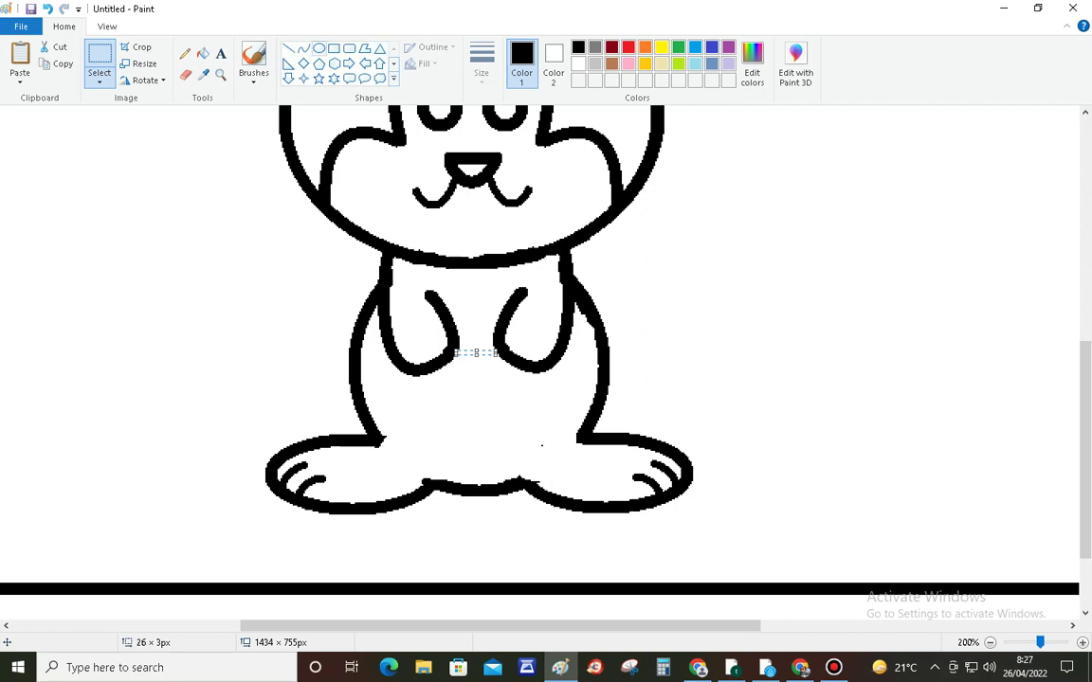
click(303, 47)
mouse_move(454, 345)
mouse_down()
mouse_move(499, 347)
mouse_move(460, 347)
mouse_move(465, 363)
mouse_move(485, 360)
mouse_up()
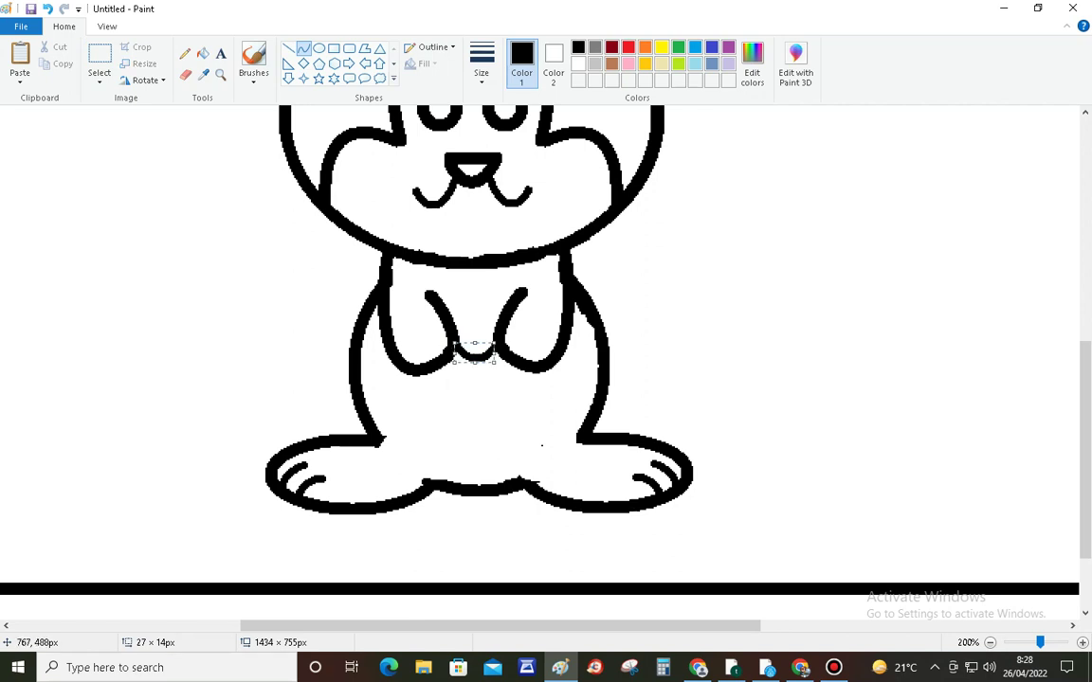
click(745, 305)
Set the view to 100% and mix a custom pink darker than the palette's light pink as the foreground color
scroll(745, 305, up, 3)
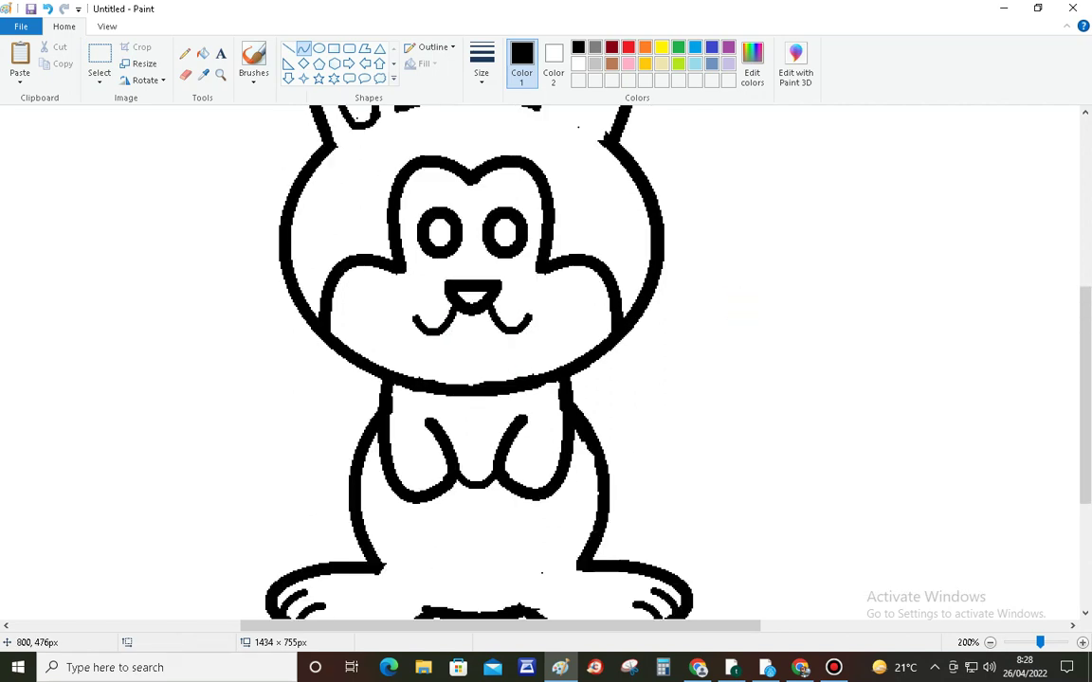
scroll(745, 305, up, 3)
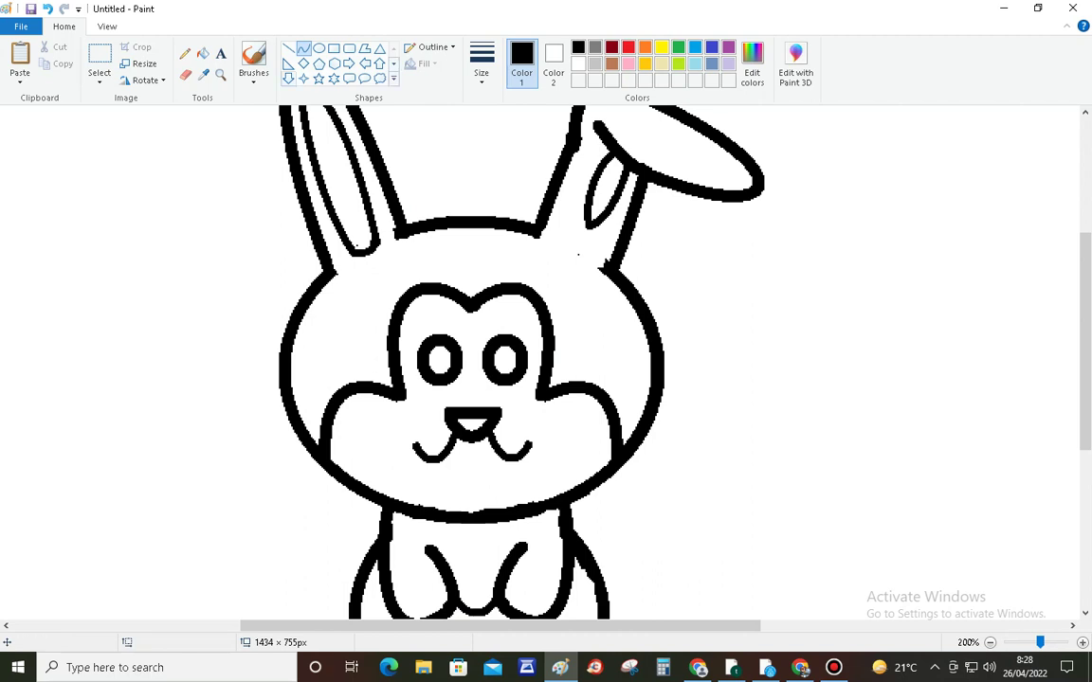
click(107, 27)
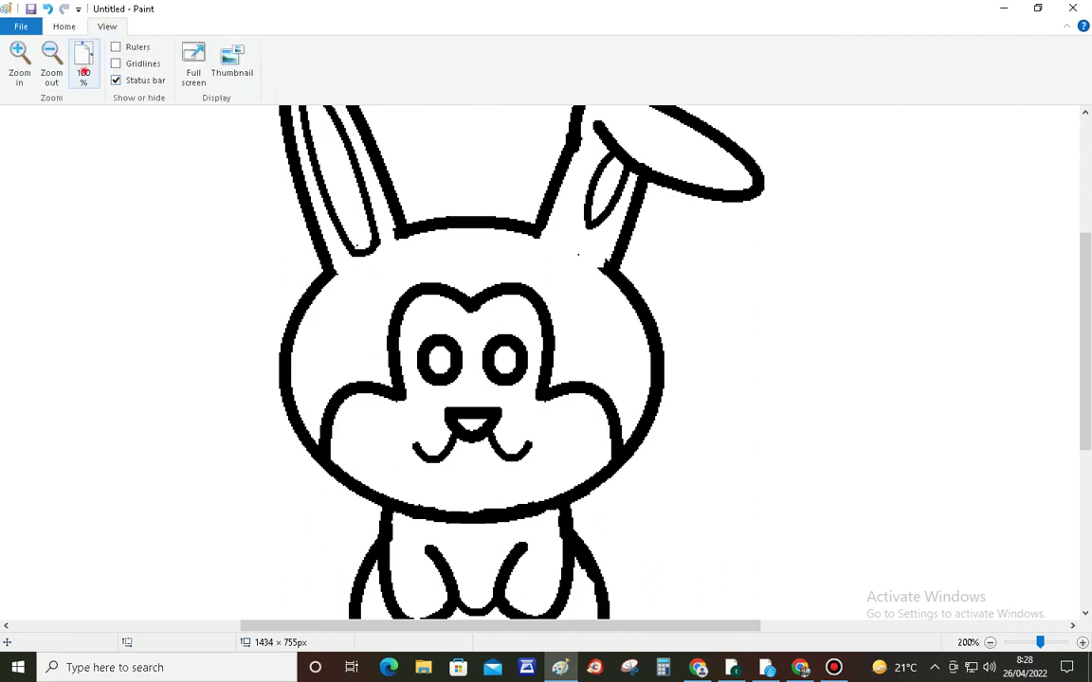
click(84, 67)
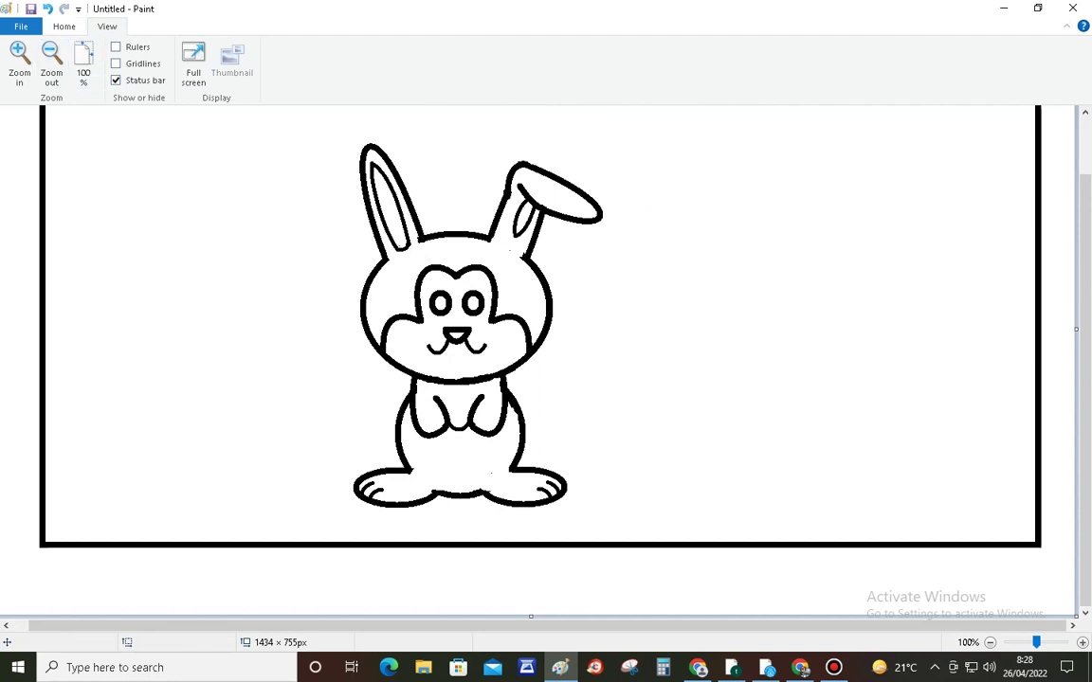
click(65, 26)
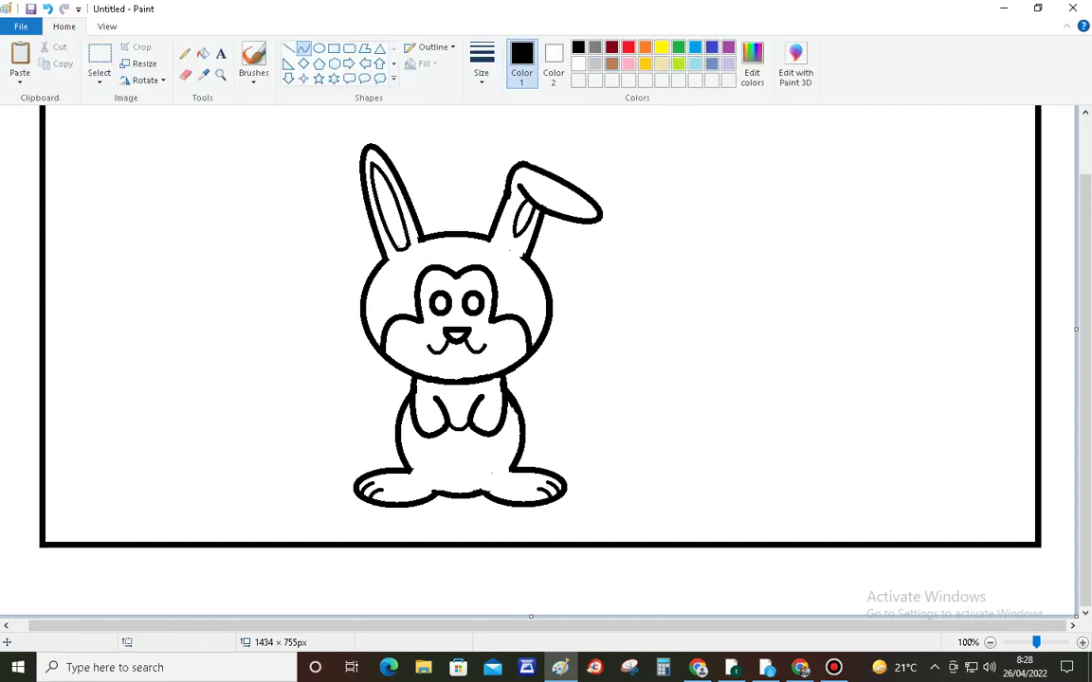
click(628, 64)
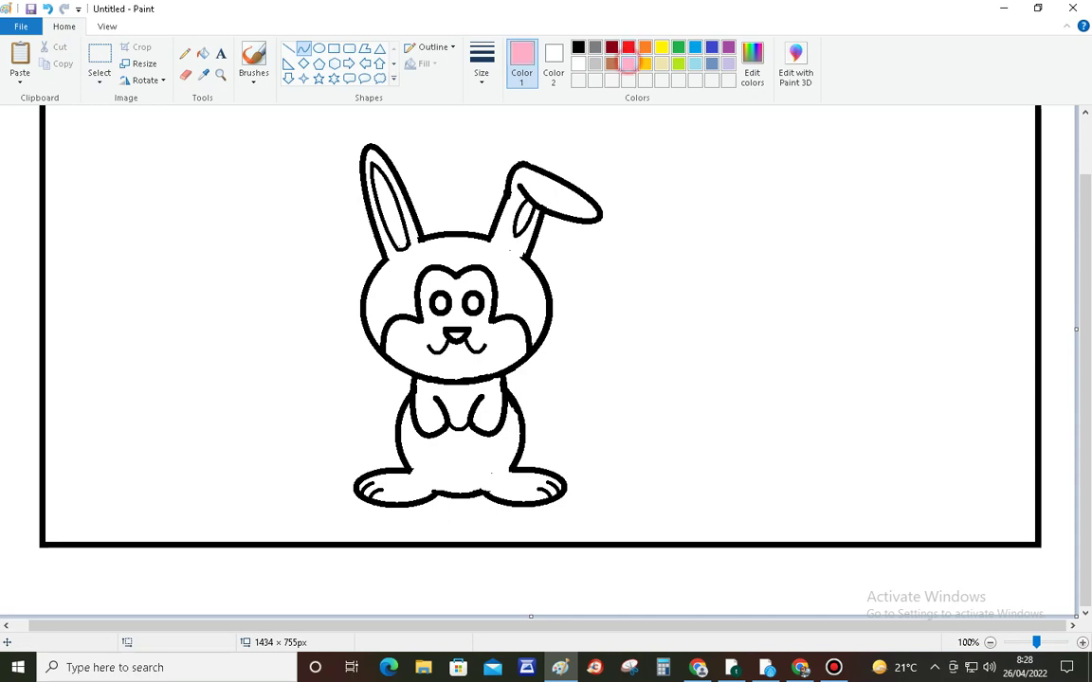
click(751, 67)
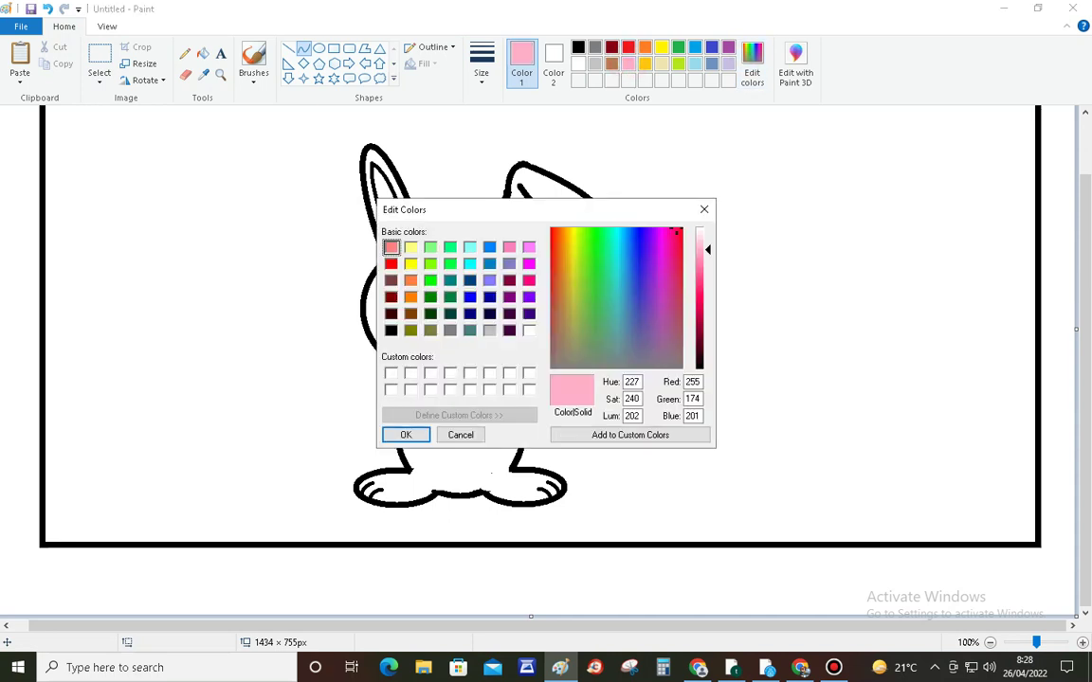
click(701, 268)
click(407, 434)
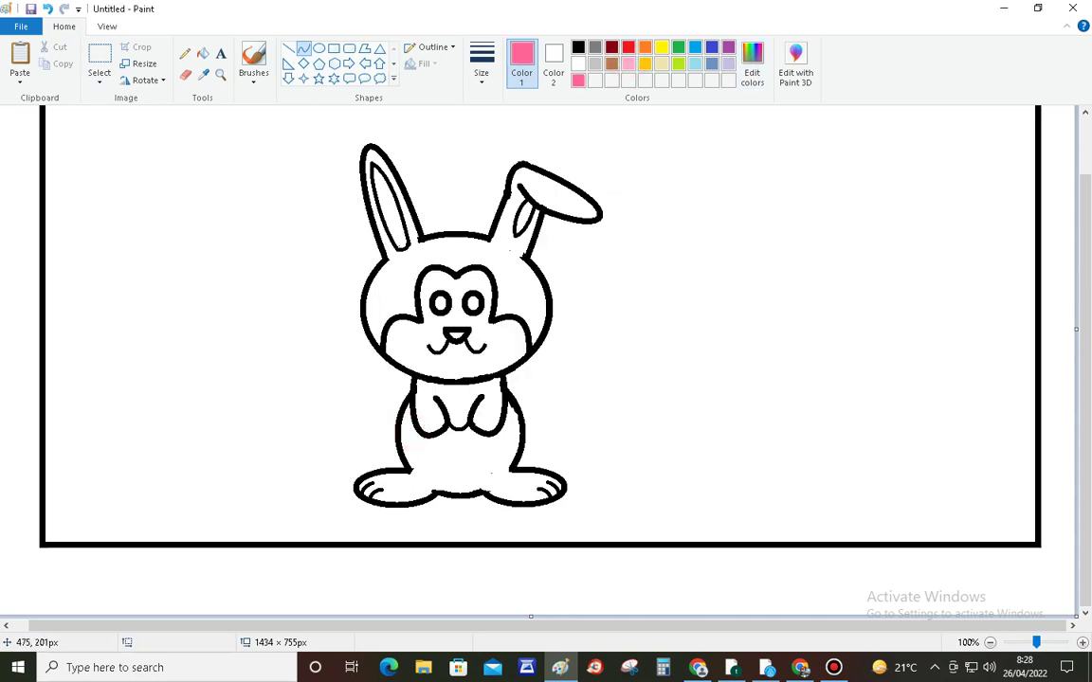
Fill the head with its ears, and the chest with its arms, with the custom pink
click(202, 54)
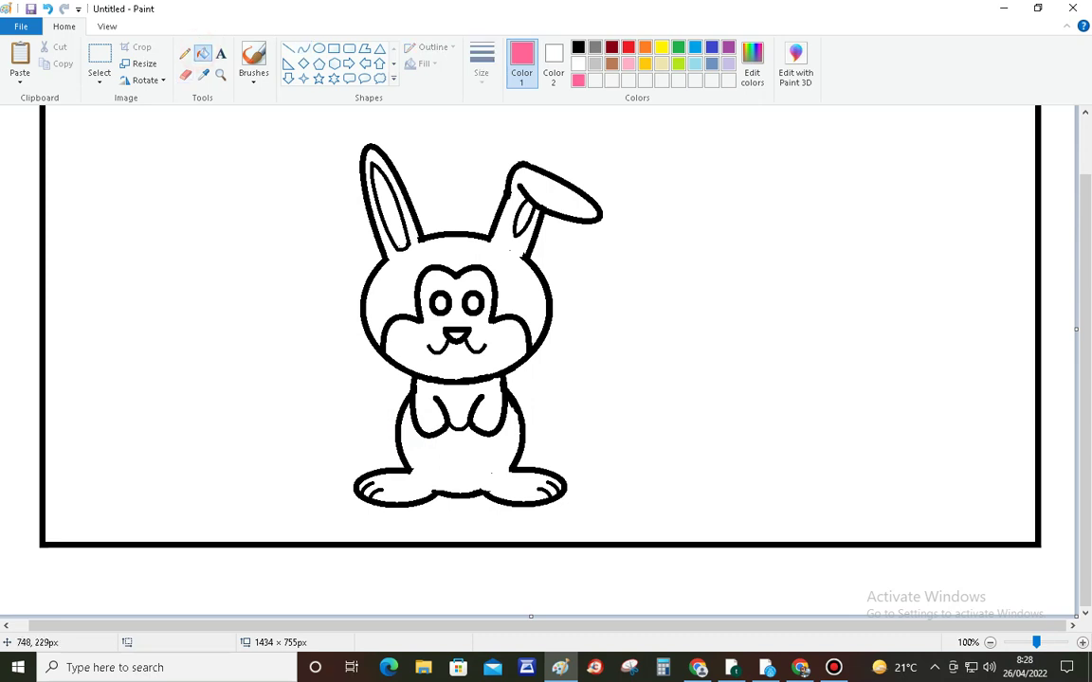
click(424, 252)
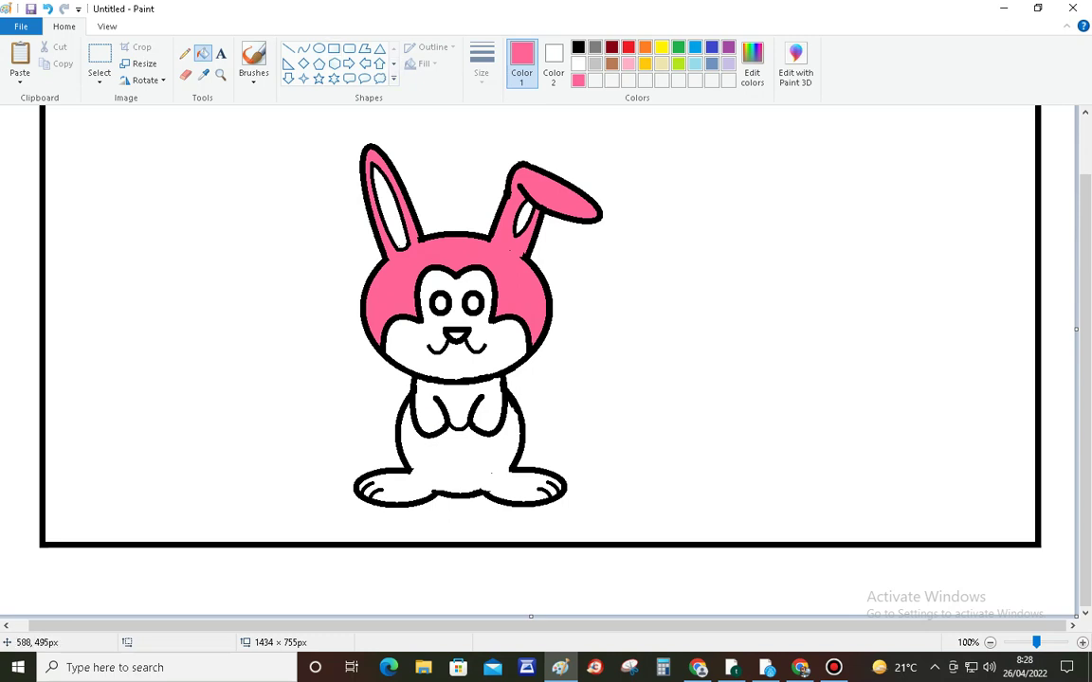
click(445, 391)
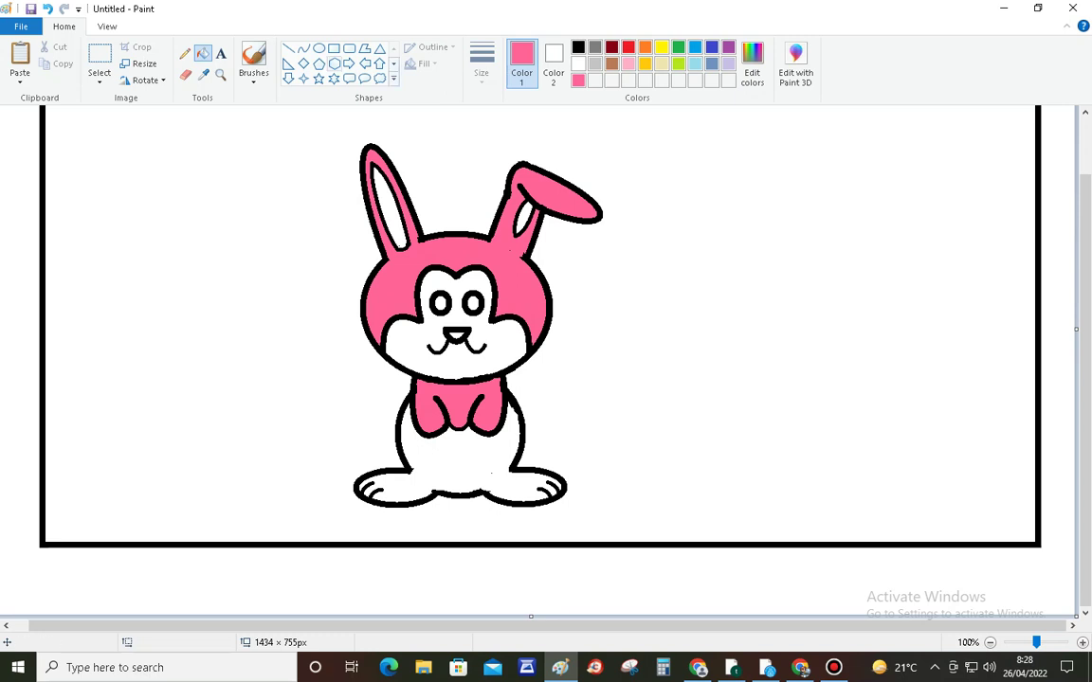
Draw a second-thickest black curve about 118 px wide from paw to paw, bowed down over the body as the belly outline
click(303, 47)
click(481, 67)
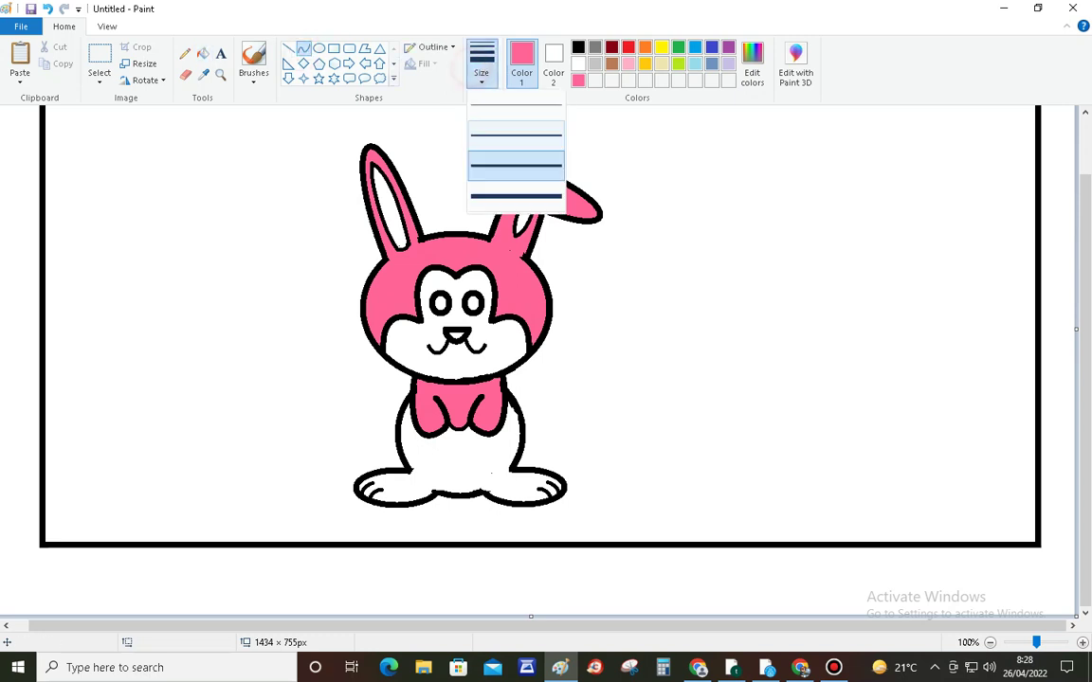
click(516, 167)
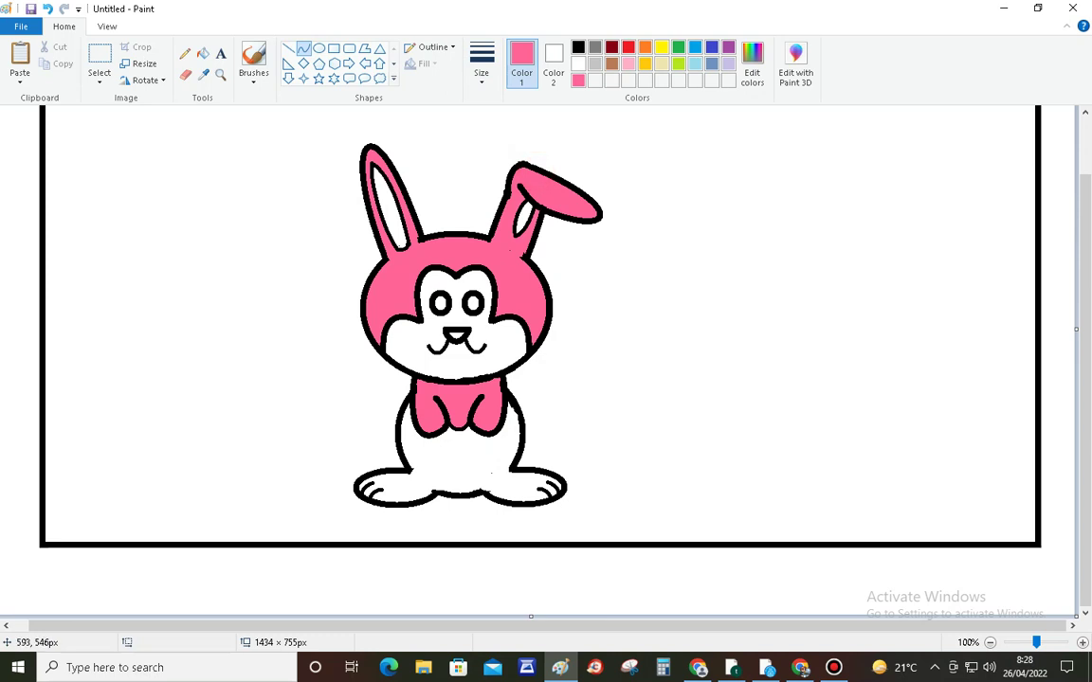
drag(390, 429, 502, 427)
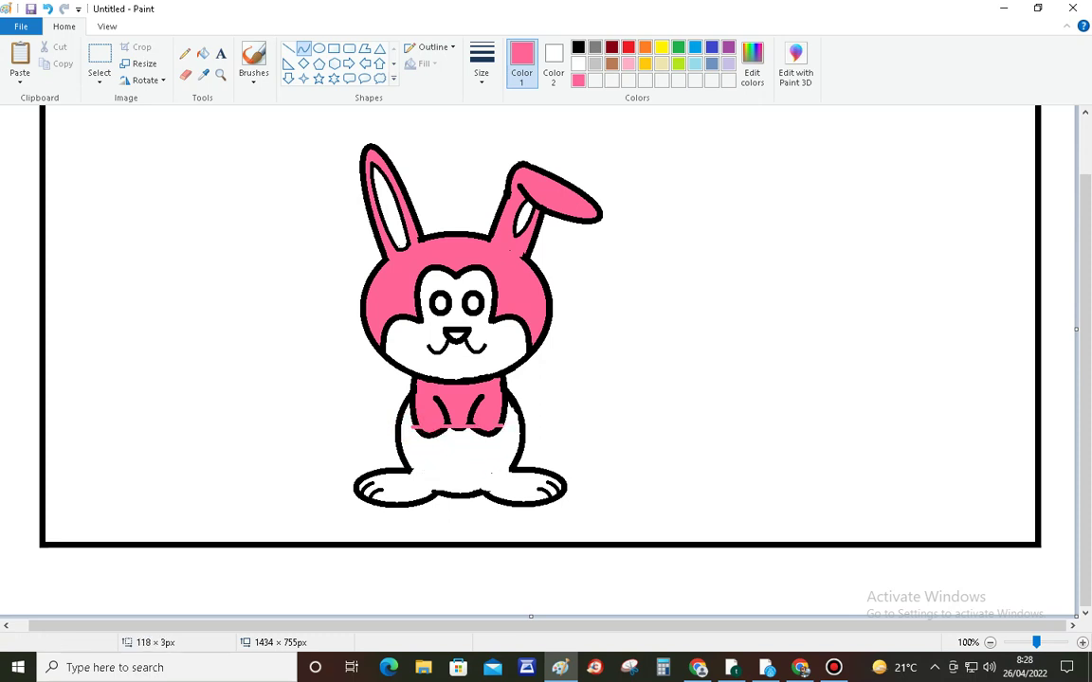
click(579, 47)
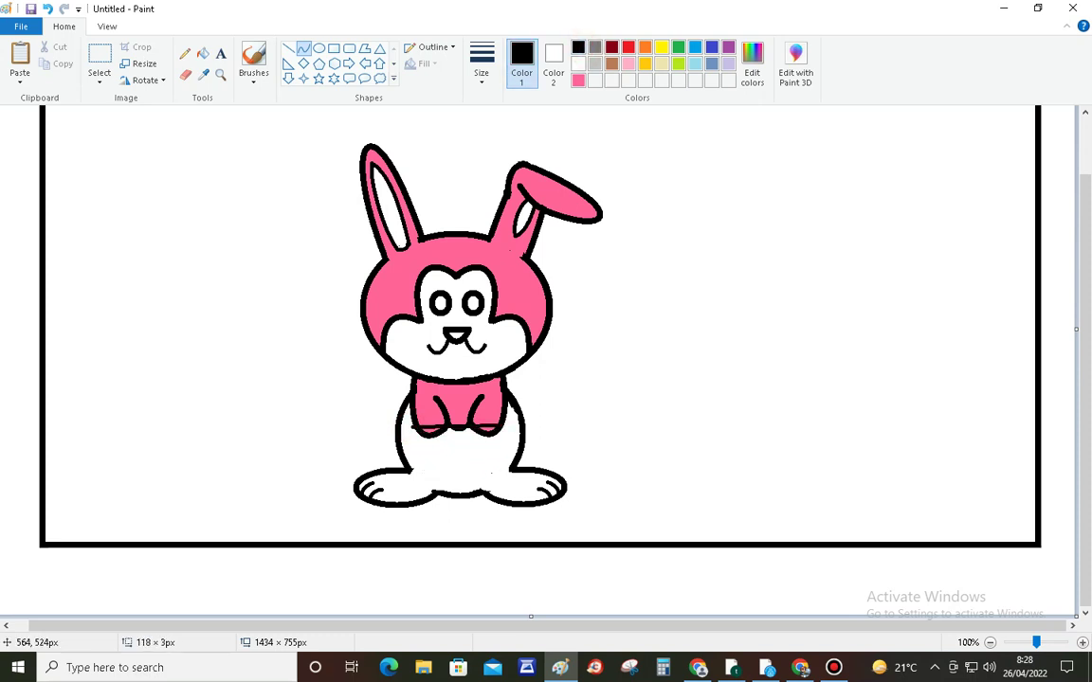
click(482, 66)
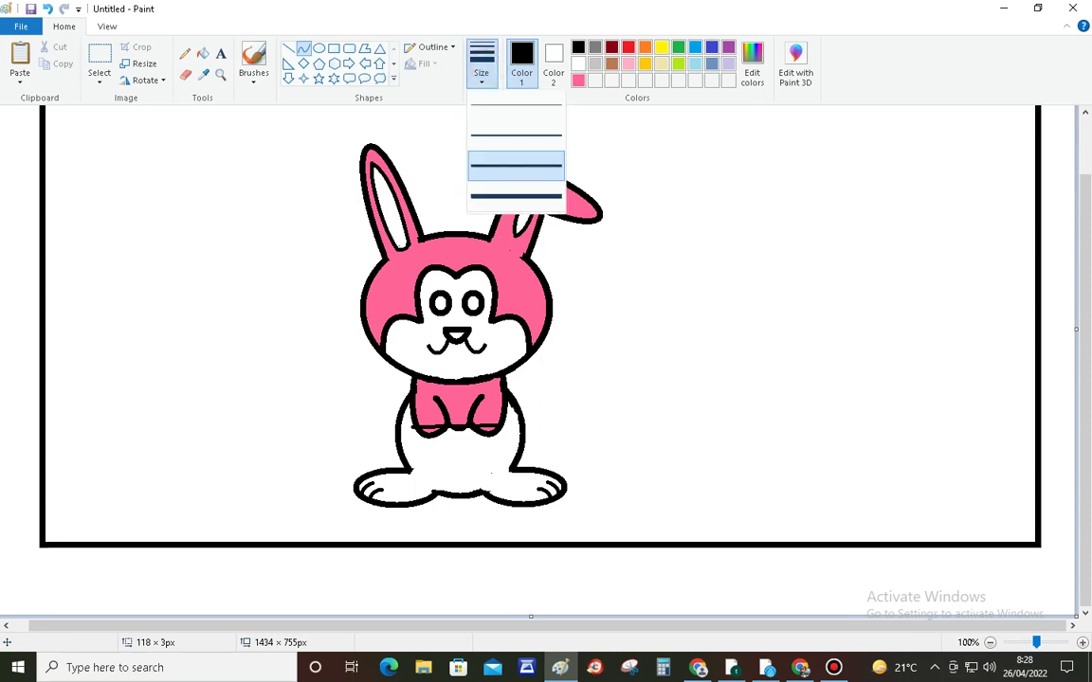
click(507, 166)
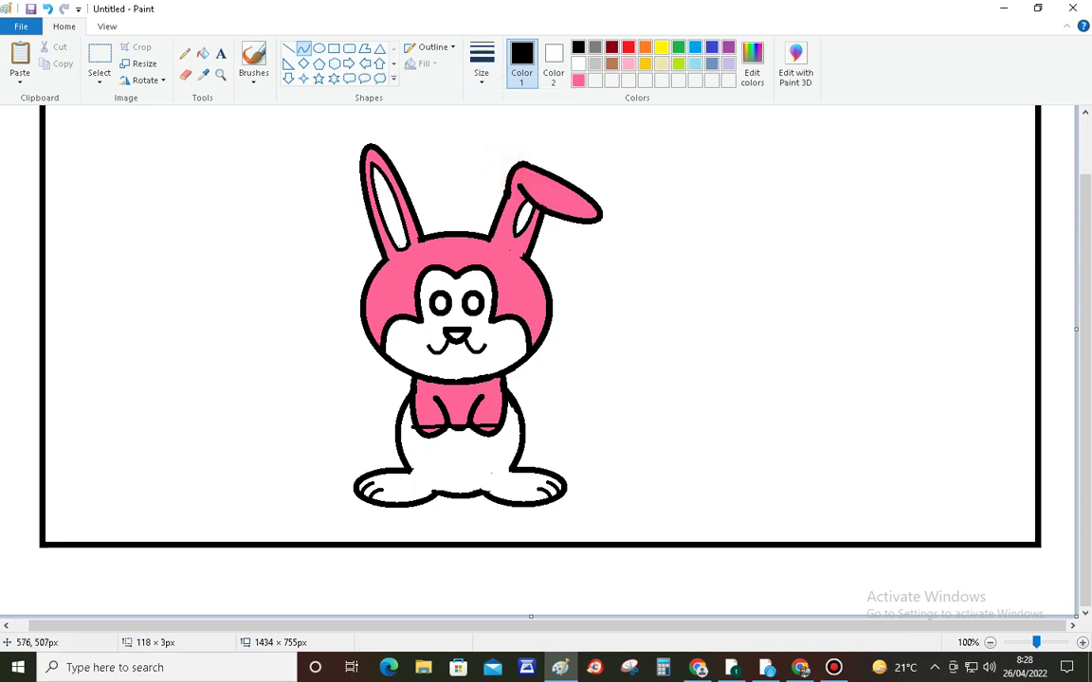
drag(423, 427, 479, 504)
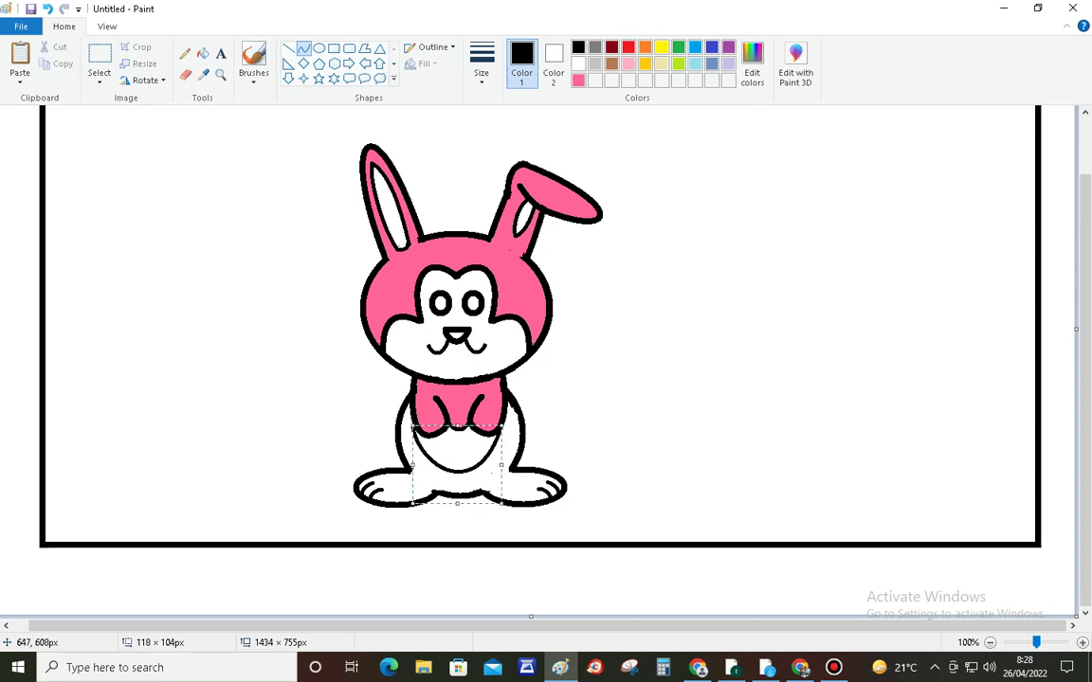
Narrow the belly curve and position it so that its ends meet the undersides of the two paws
drag(503, 465, 438, 485)
drag(367, 417, 358, 416)
click(699, 396)
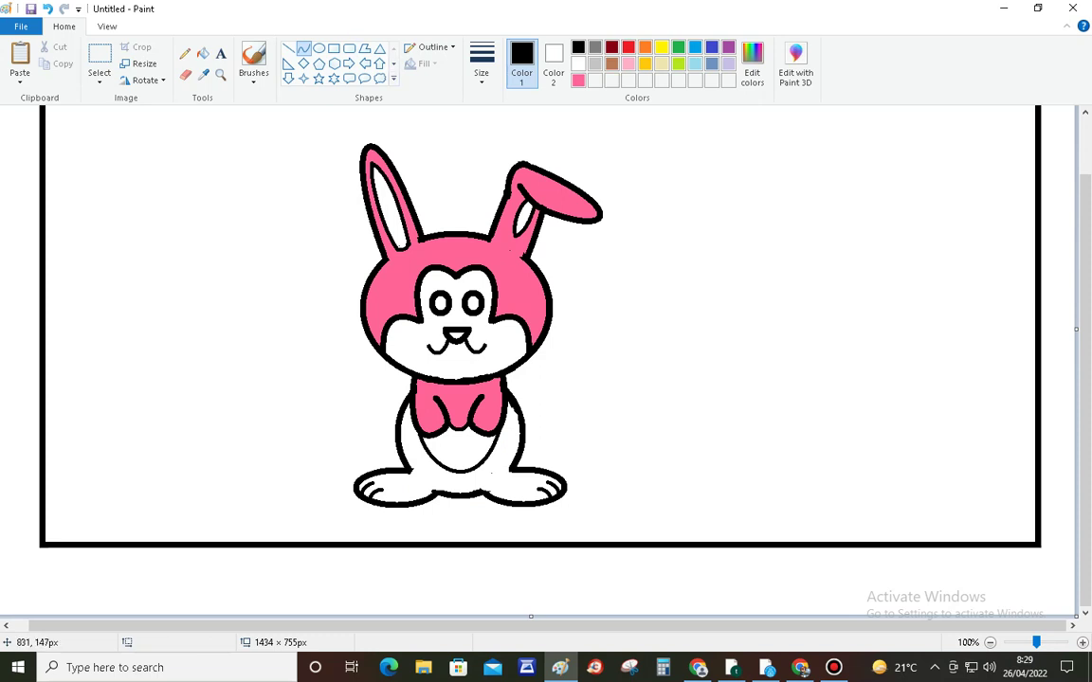
Fill the body around the belly patch and both feet with the custom pink
click(578, 81)
click(203, 53)
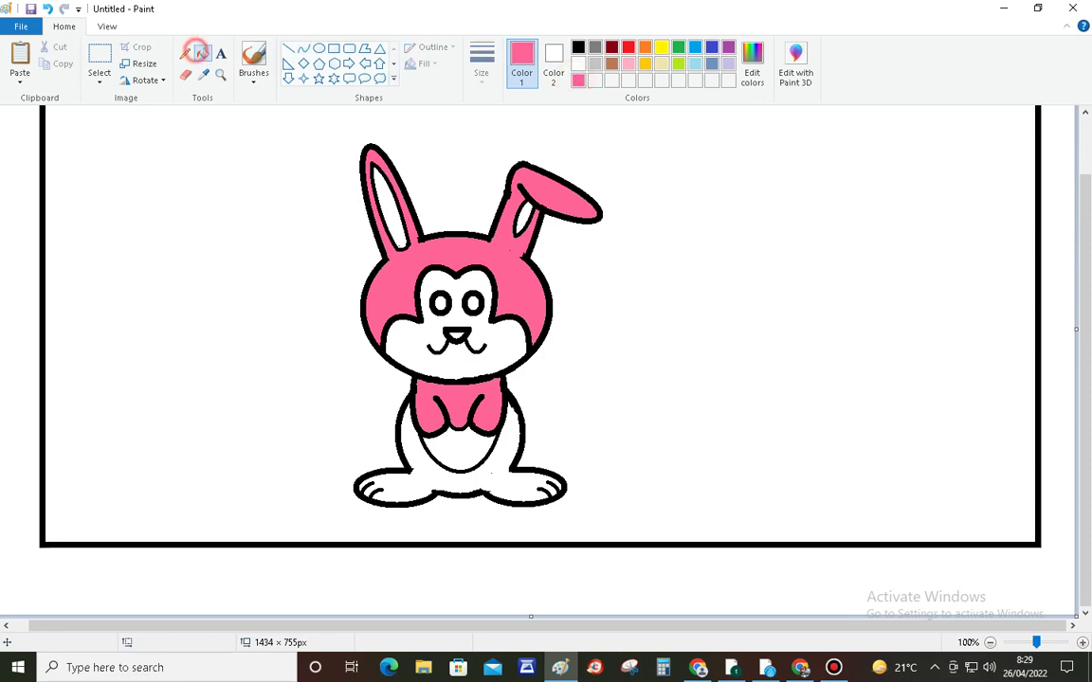
click(398, 438)
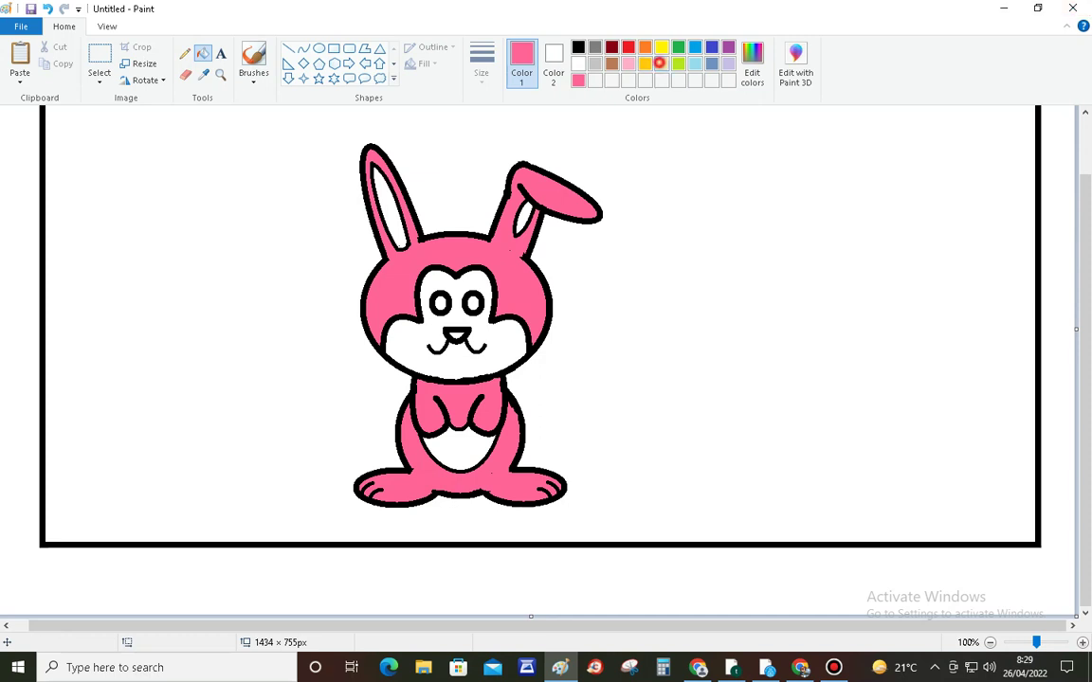
Mix a custom tan darker than the palette's pale yellow and fill the face patch and the belly with it
click(662, 63)
click(752, 64)
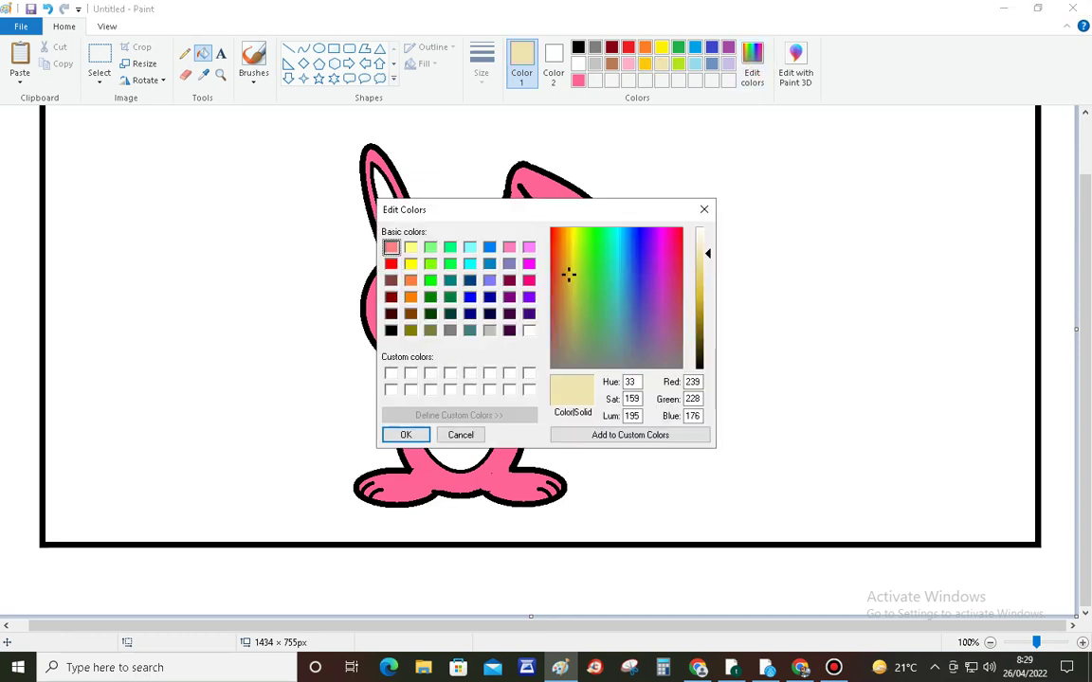
click(403, 434)
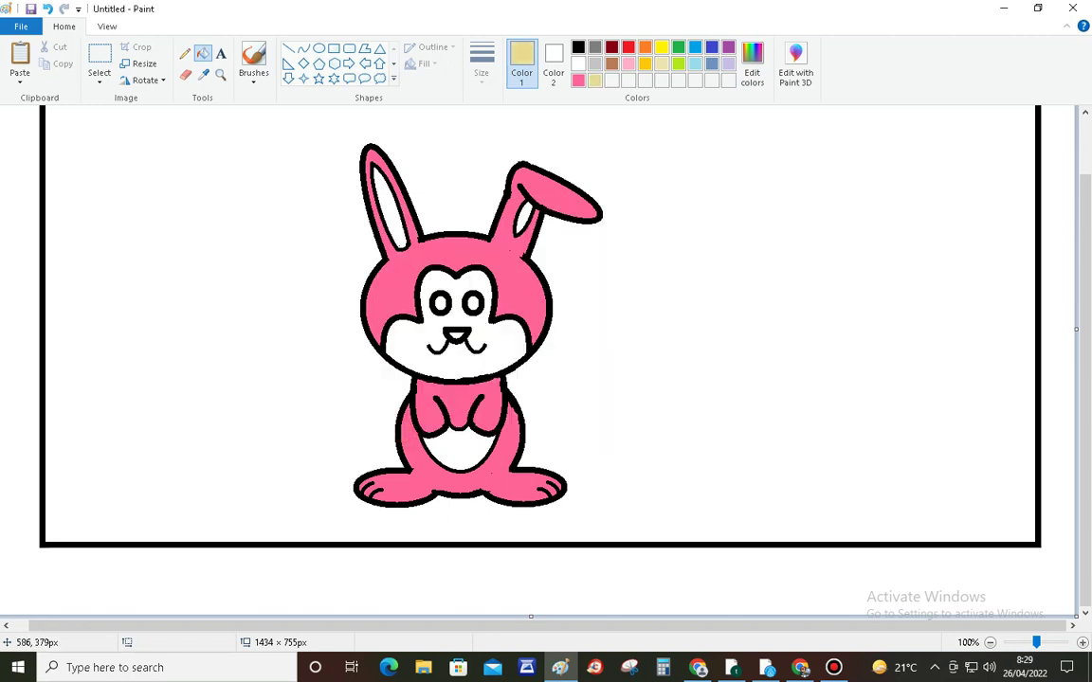
click(393, 322)
click(458, 453)
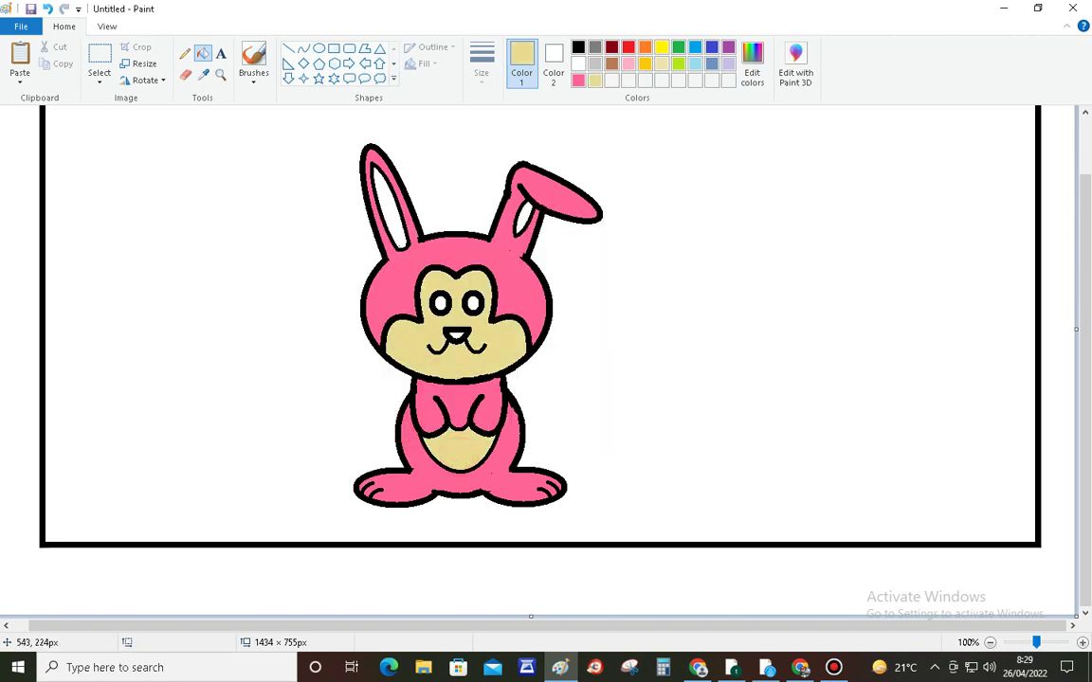
Fill both inner ears with the custom tan, and fill both eyes and the nose with black
click(384, 204)
click(524, 214)
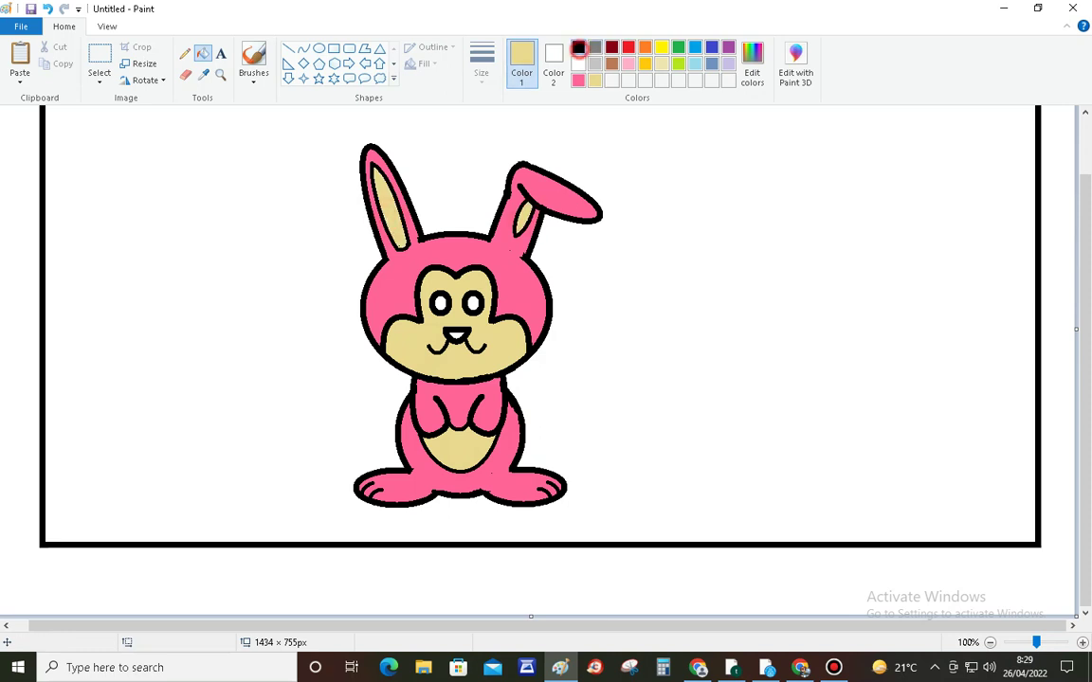
click(579, 47)
click(439, 304)
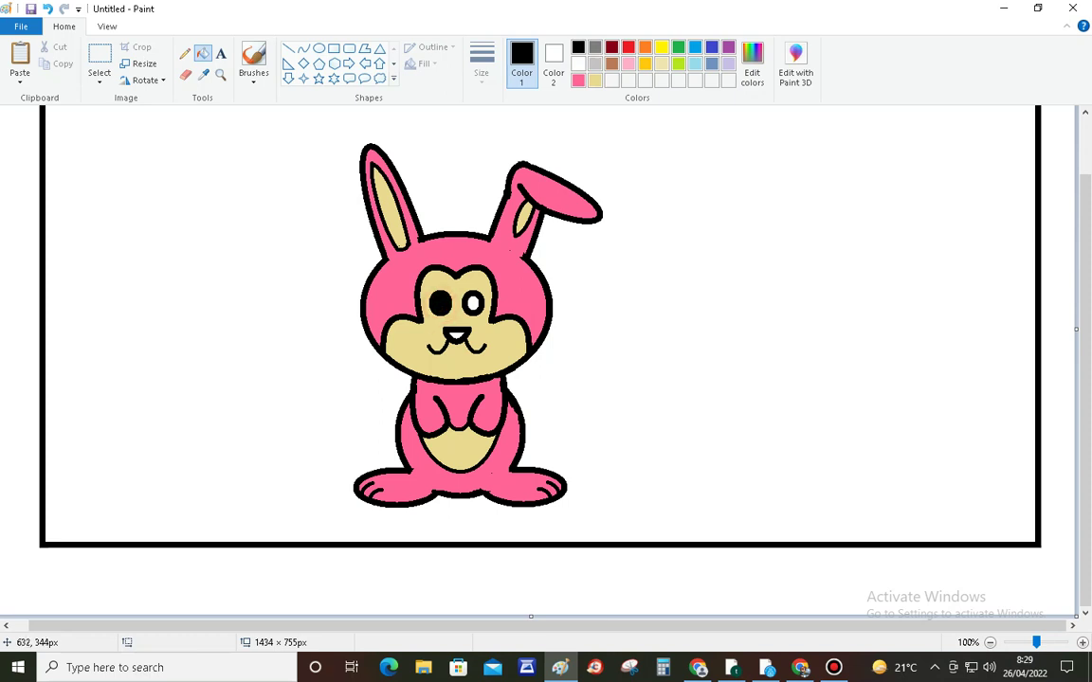
click(473, 301)
click(457, 335)
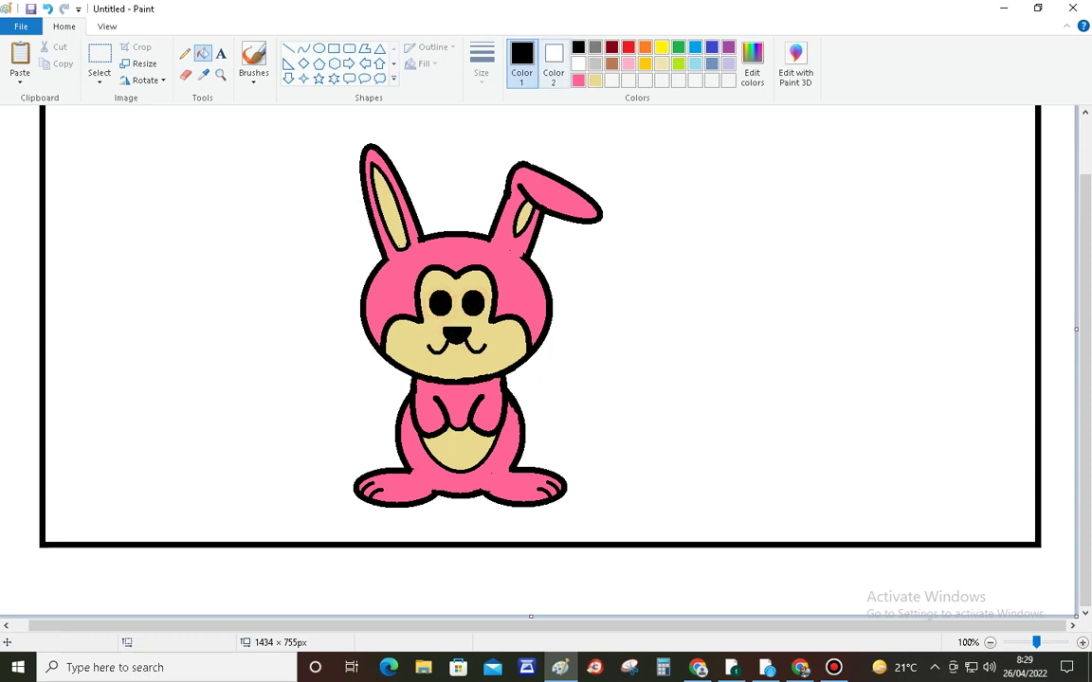
Add a small white highlight dot to the upper part of each black eye with the round brush
click(578, 63)
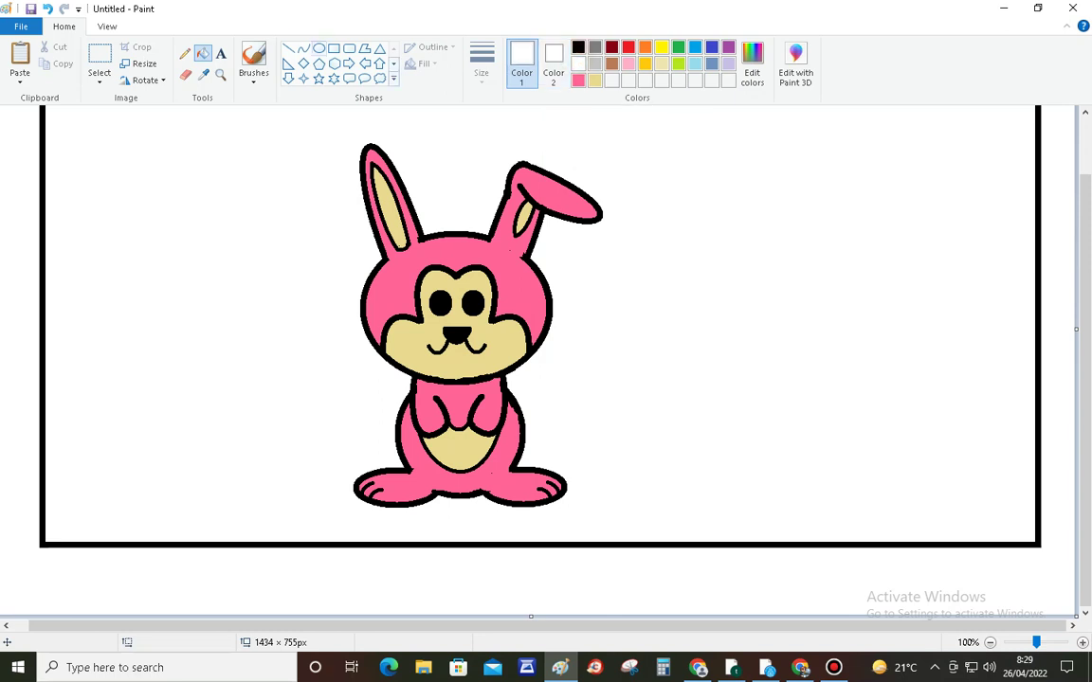
click(253, 81)
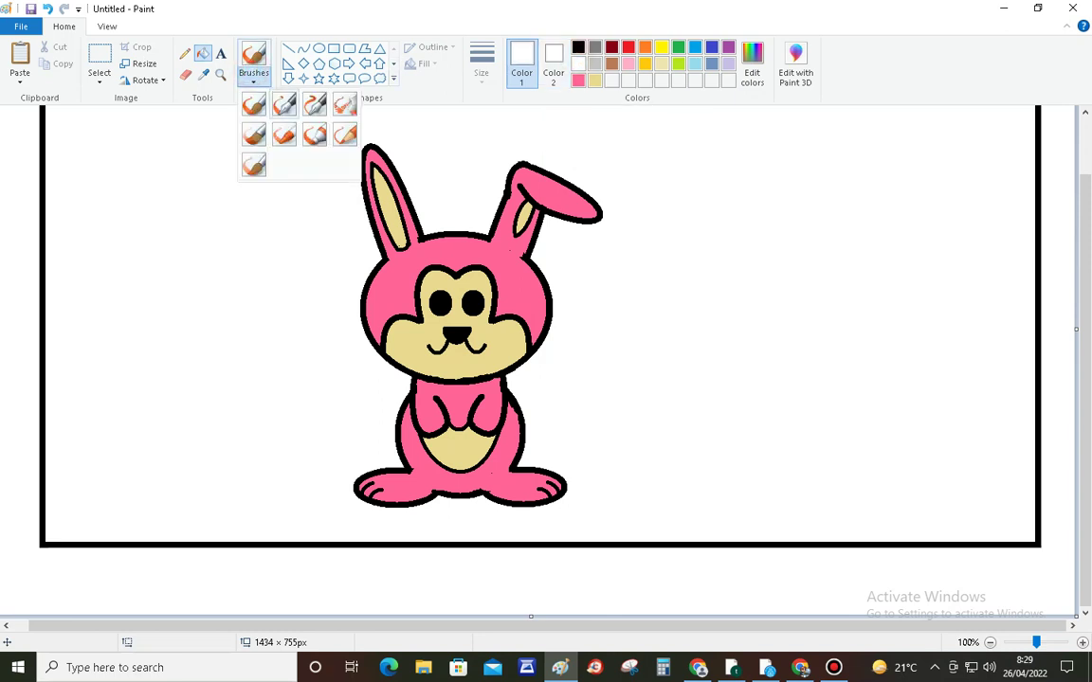
click(259, 108)
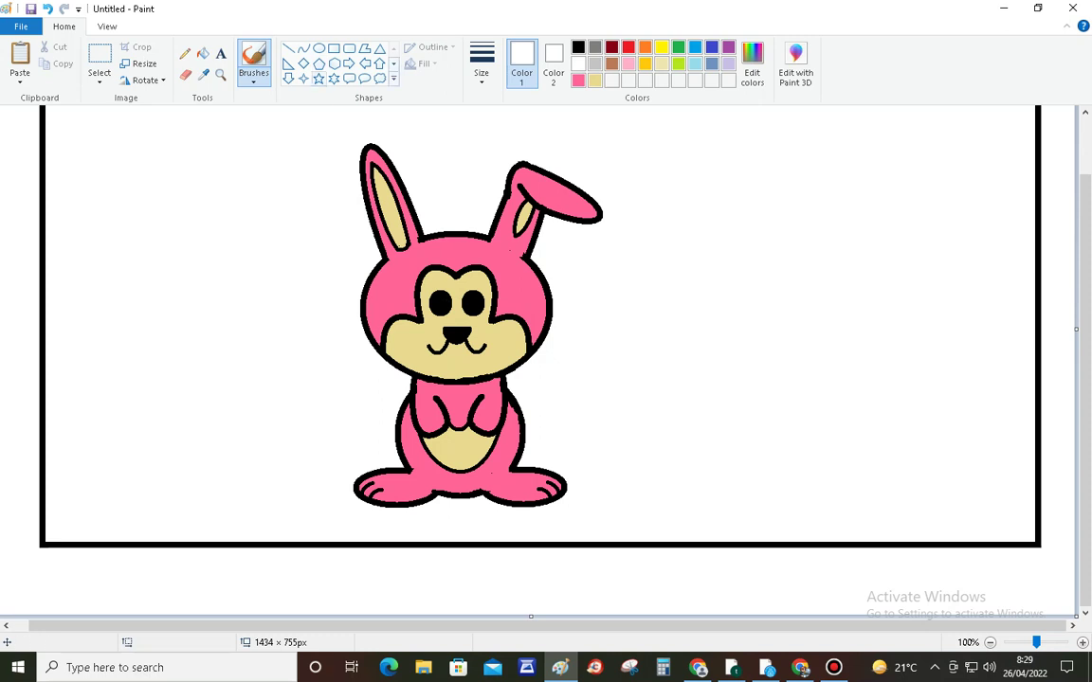
click(253, 80)
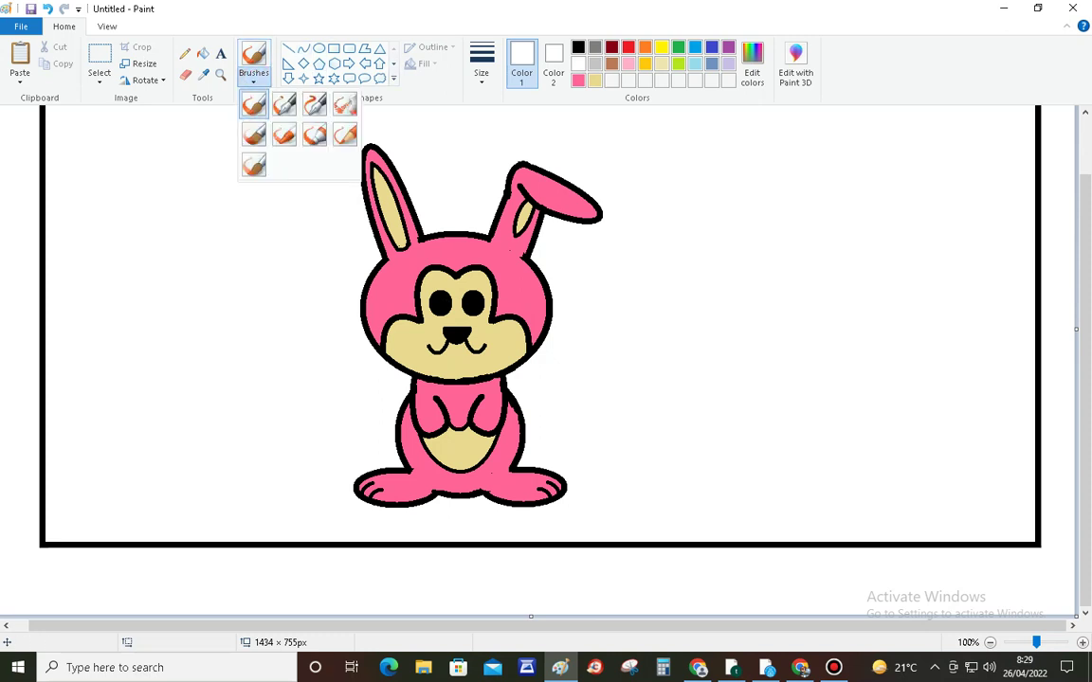
click(481, 73)
click(516, 166)
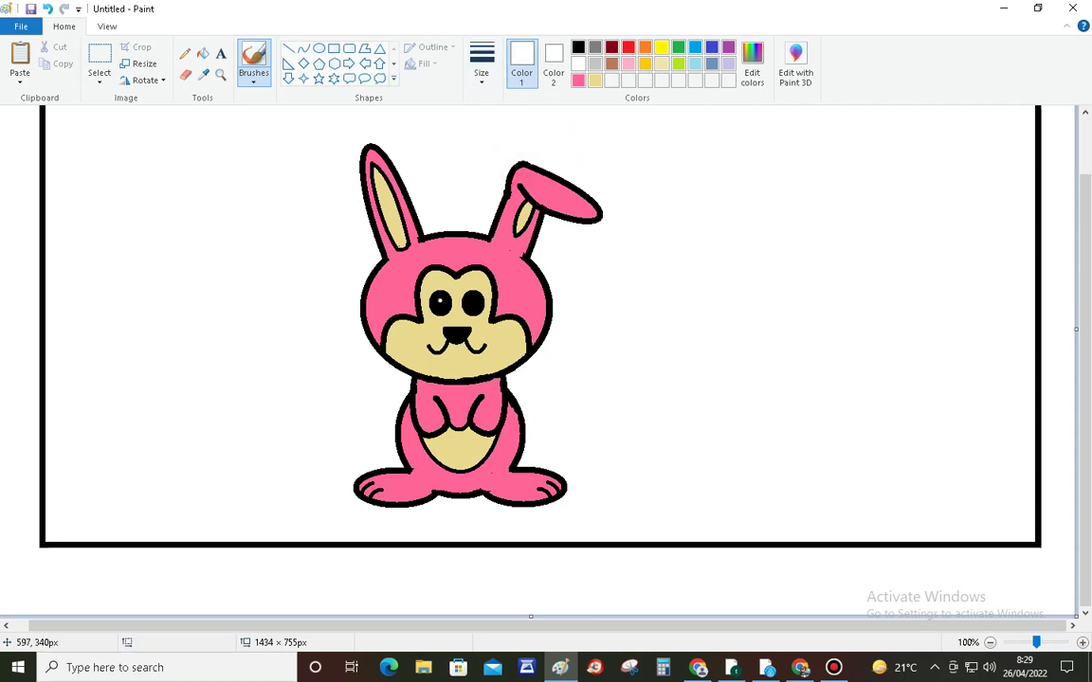
click(481, 73)
click(478, 176)
click(438, 303)
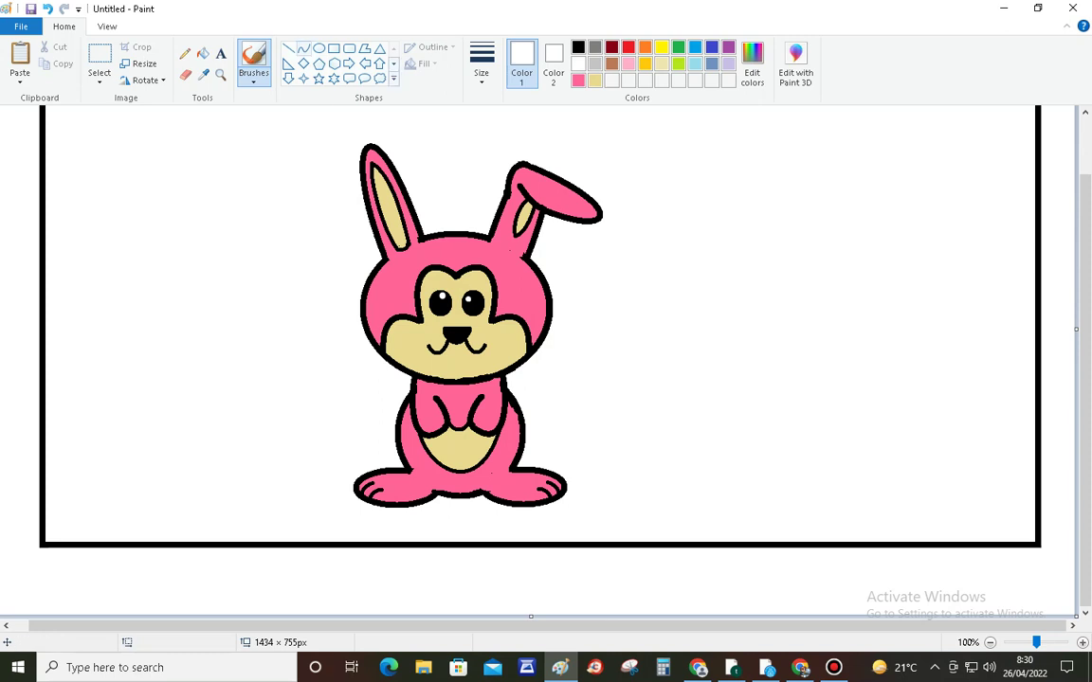
Draw a black curve about 37 px wide between the arms, bowed upward, and fill the area beneath it with the custom tan
click(302, 48)
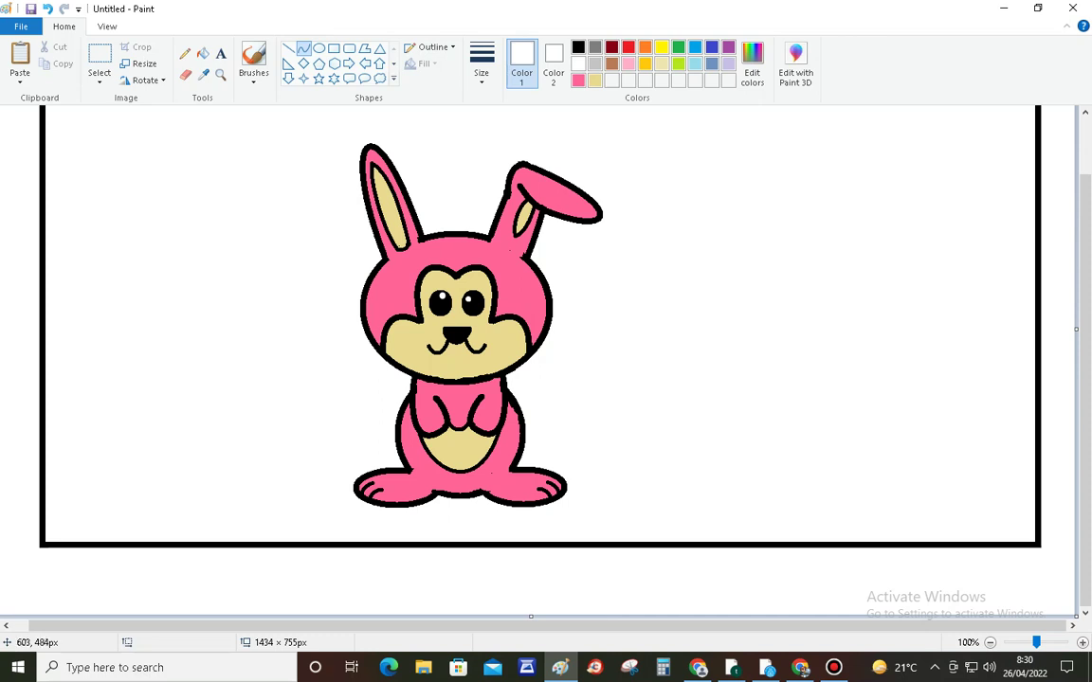
drag(443, 409, 467, 406)
click(578, 46)
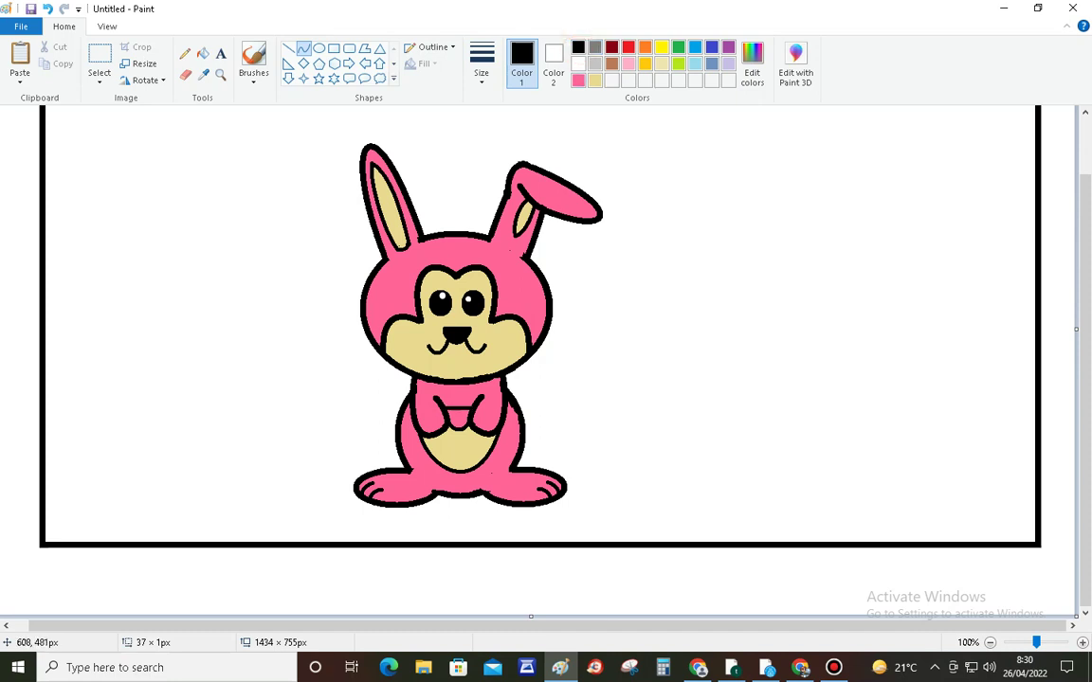
drag(449, 400, 466, 402)
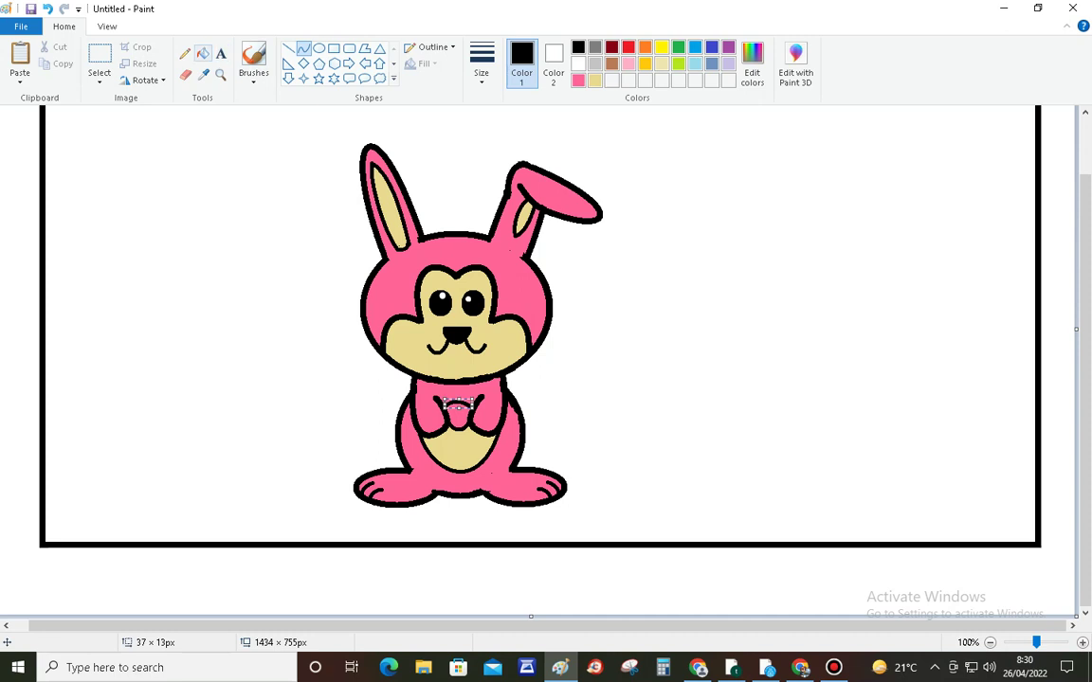
click(203, 54)
click(594, 80)
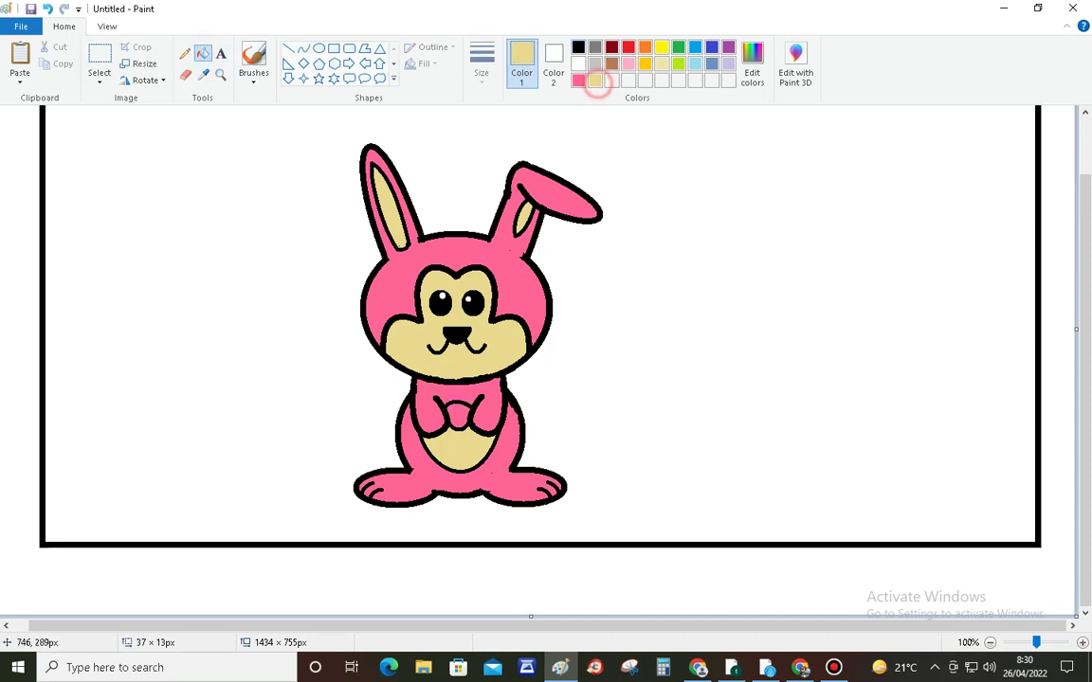
click(458, 414)
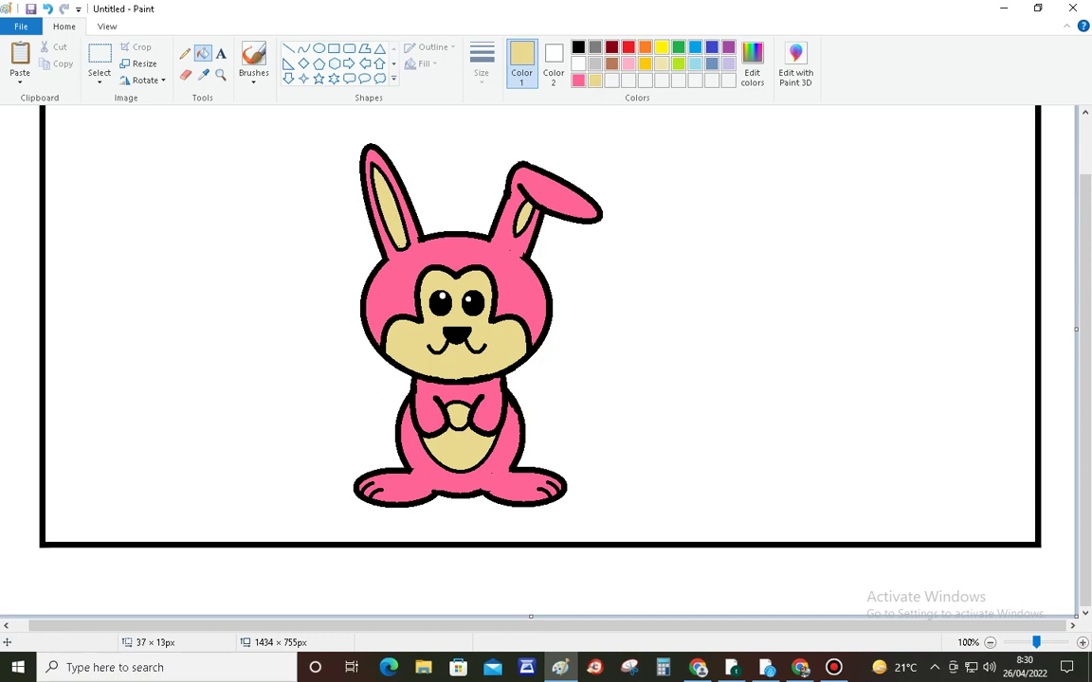
Draw a black curve about 37 px wide, bowed downward, below the nose as the open mouth, and fill the mouth with red
click(185, 74)
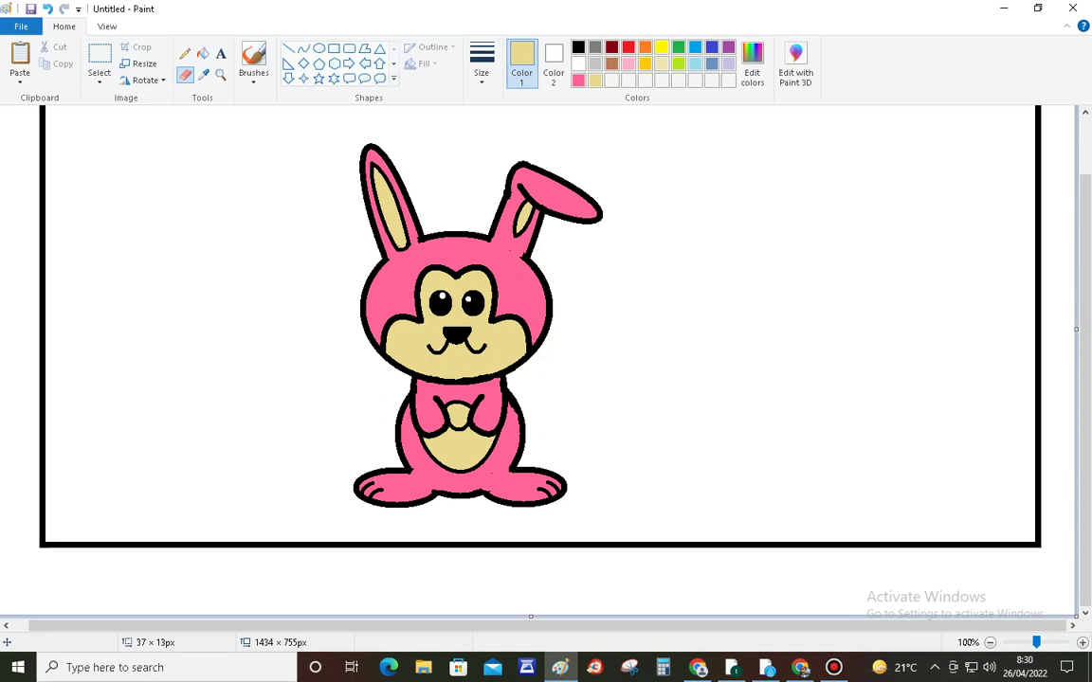
click(303, 48)
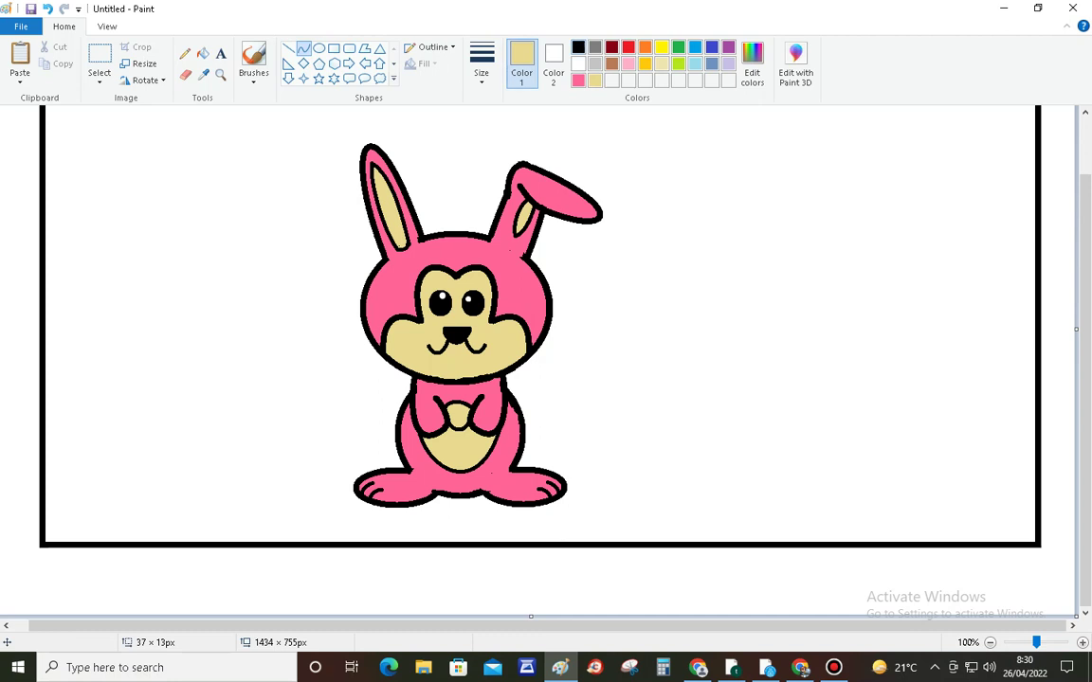
click(578, 46)
mouse_move(438, 349)
mouse_down()
mouse_move(473, 351)
mouse_move(443, 351)
mouse_move(460, 364)
mouse_up()
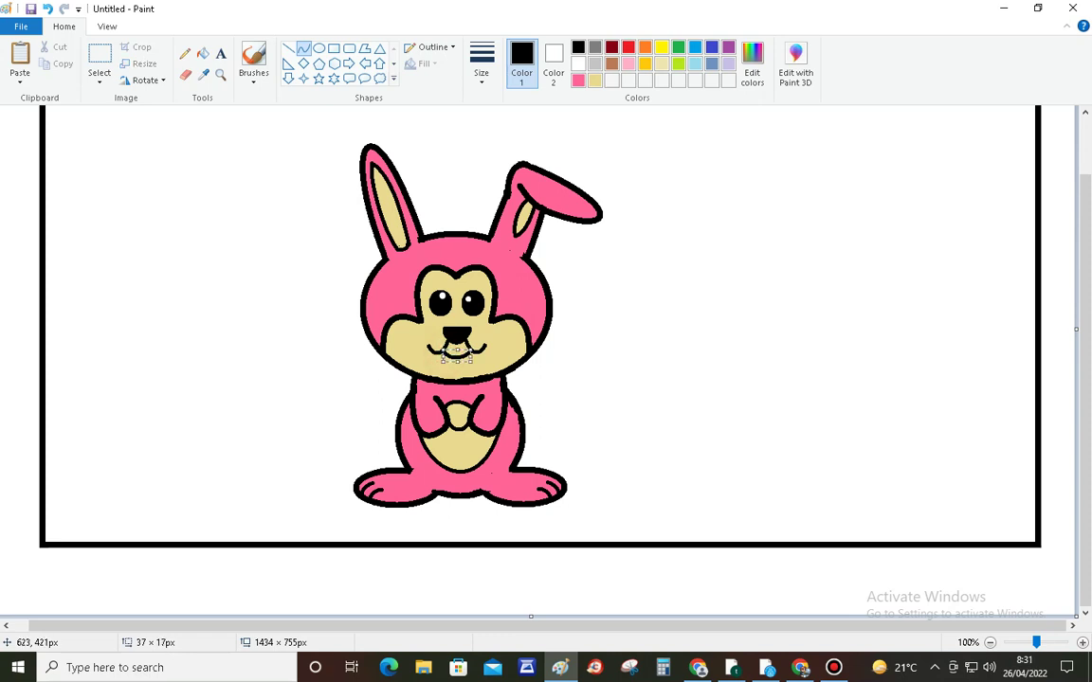
click(221, 53)
click(203, 53)
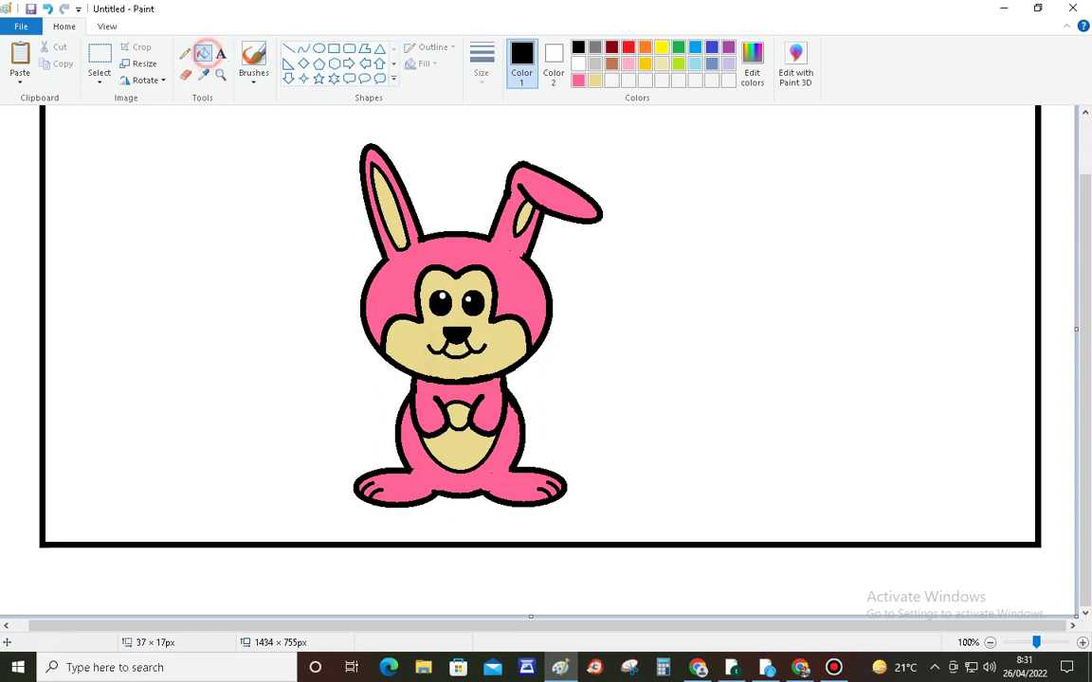
click(628, 46)
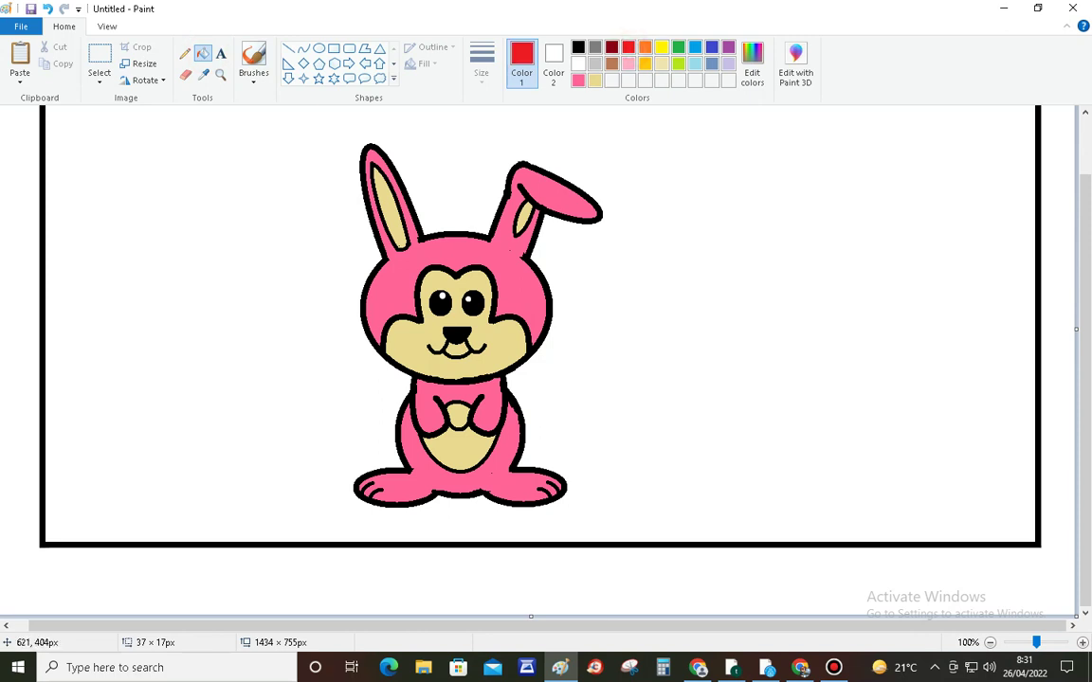
click(456, 349)
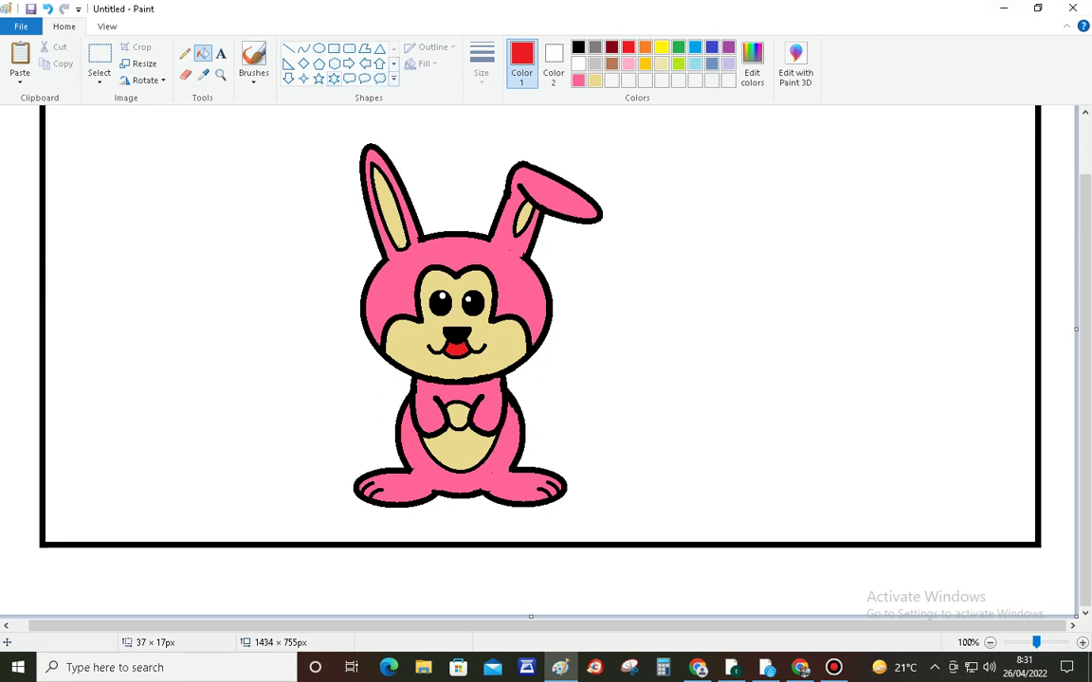
Draw a red five-point star about 48 × 55 px beside the rabbit's upright ear and fill it with red
click(318, 77)
drag(235, 170, 279, 221)
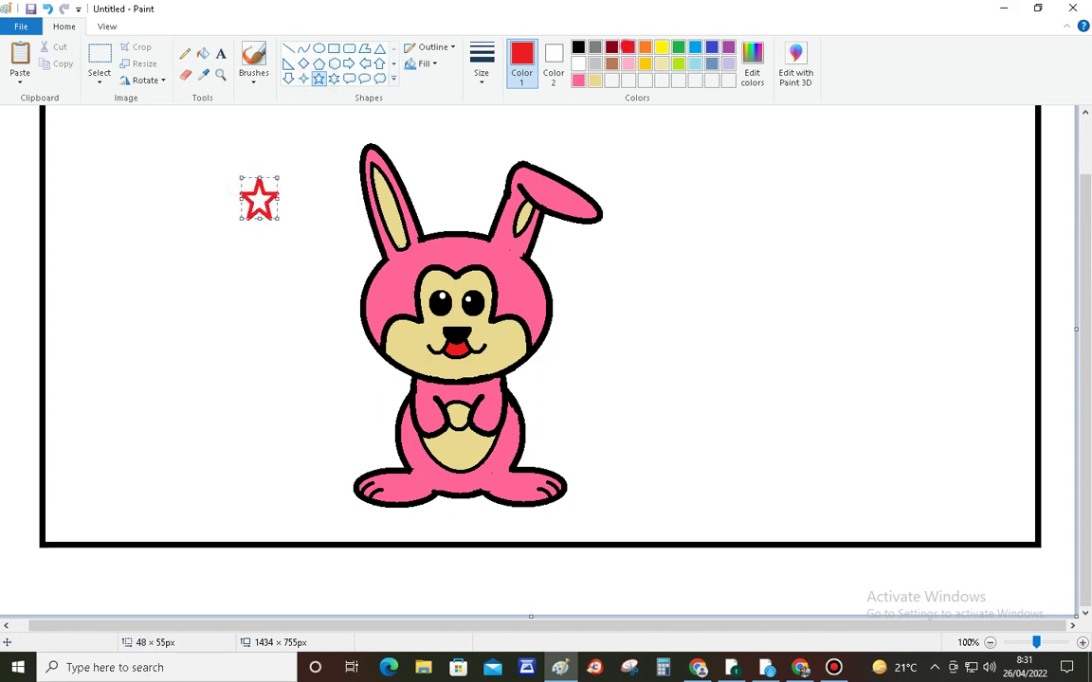
click(202, 53)
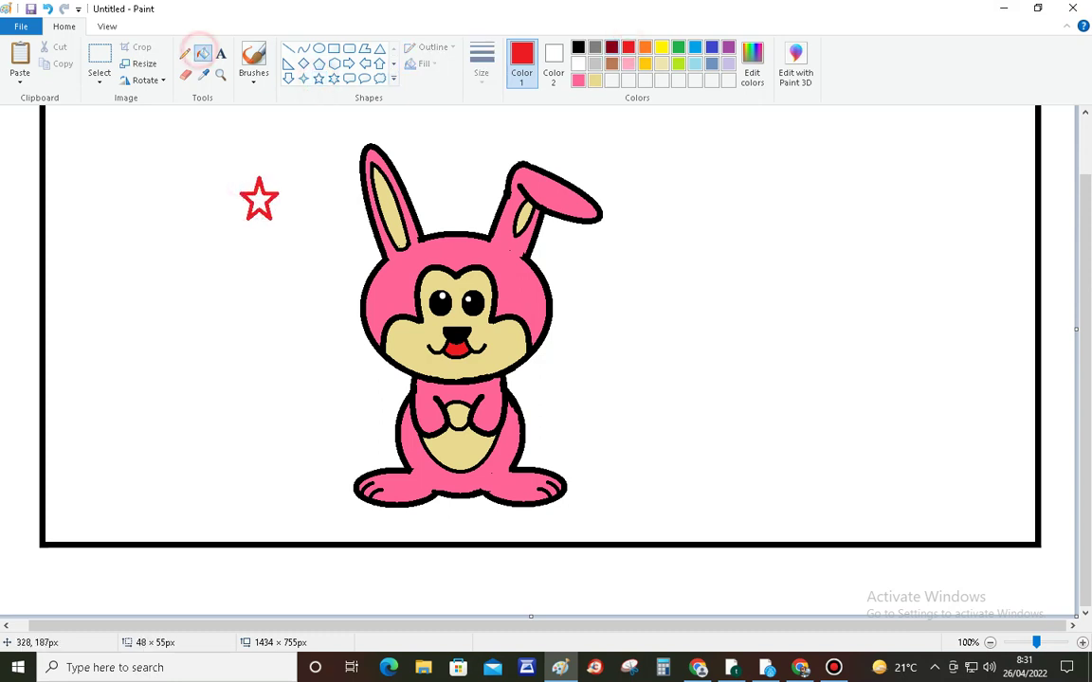
click(258, 201)
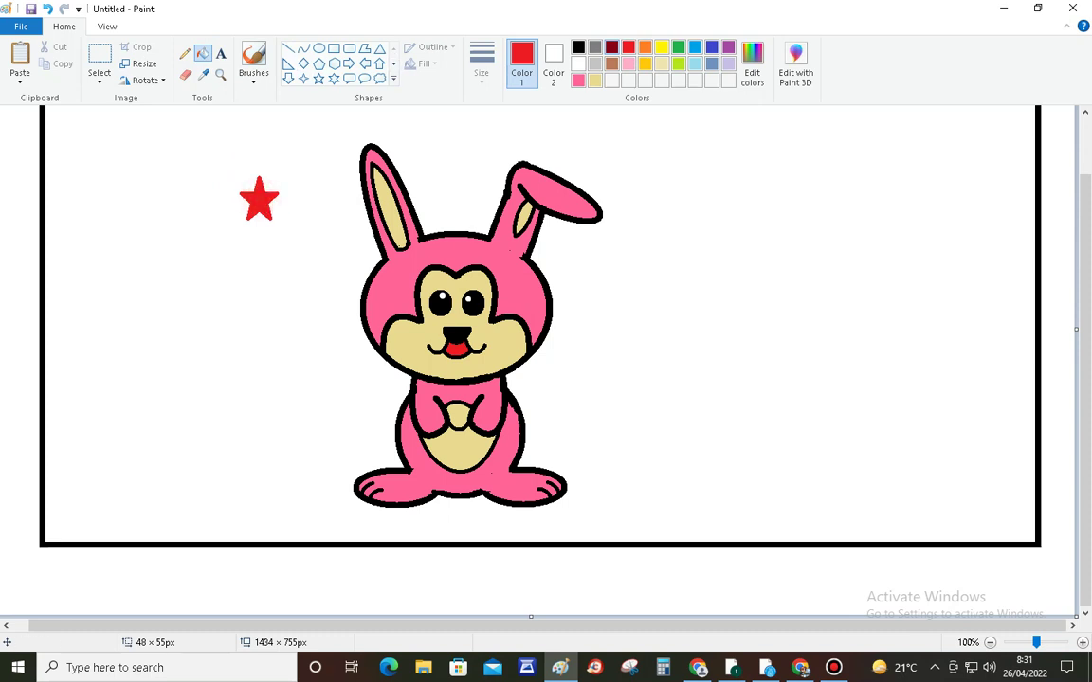
click(393, 63)
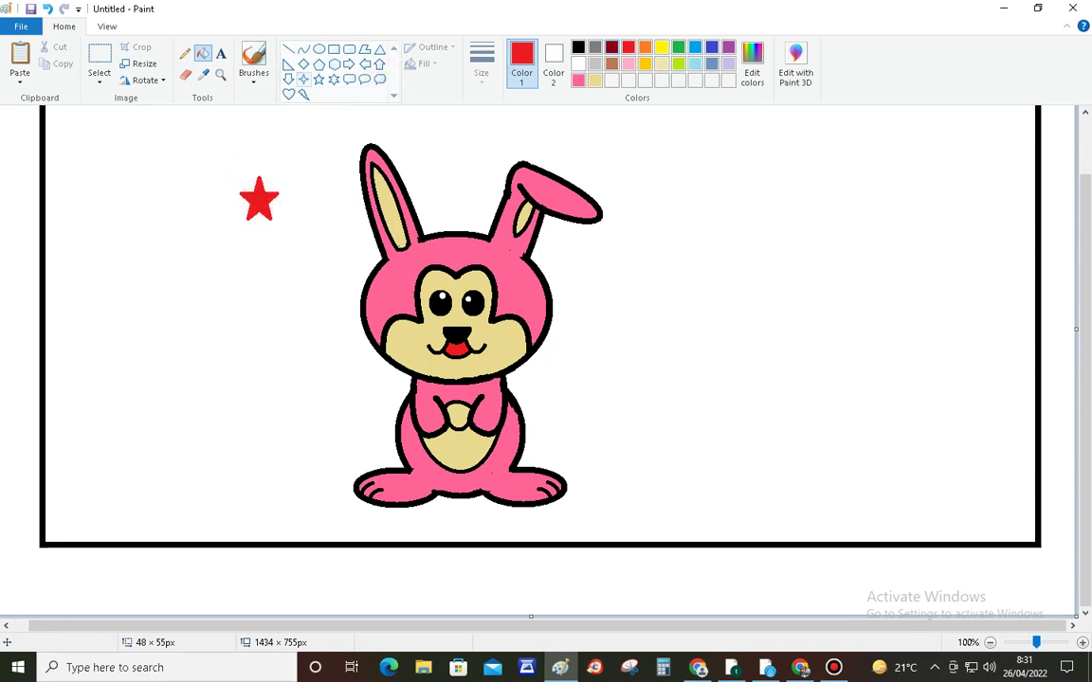
click(303, 79)
drag(771, 324, 801, 357)
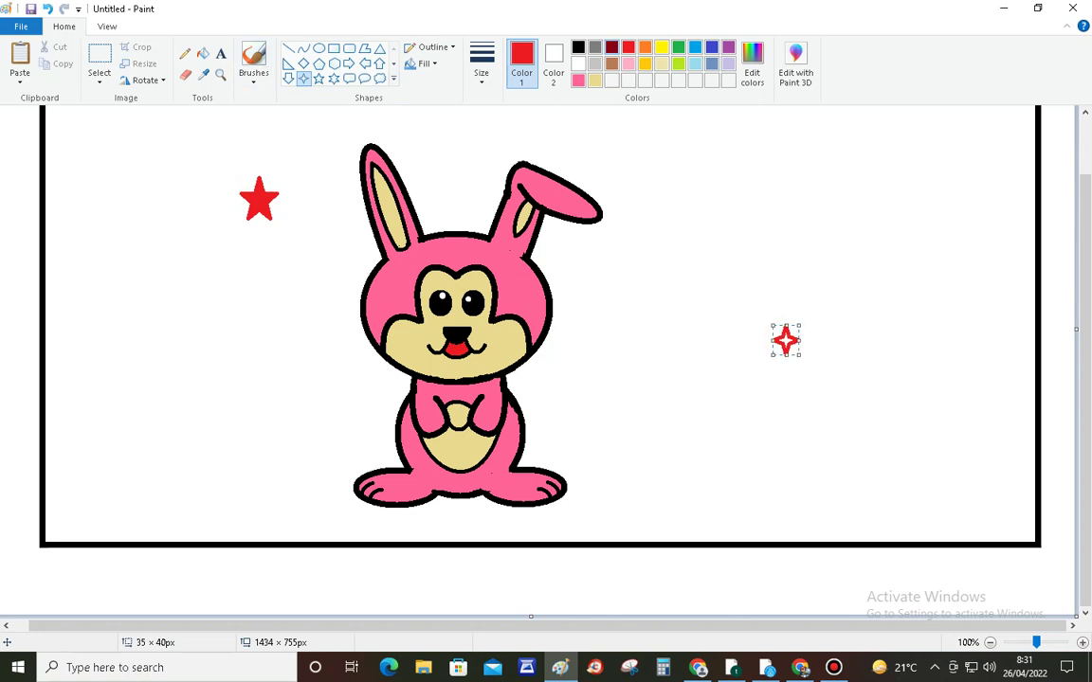
click(47, 8)
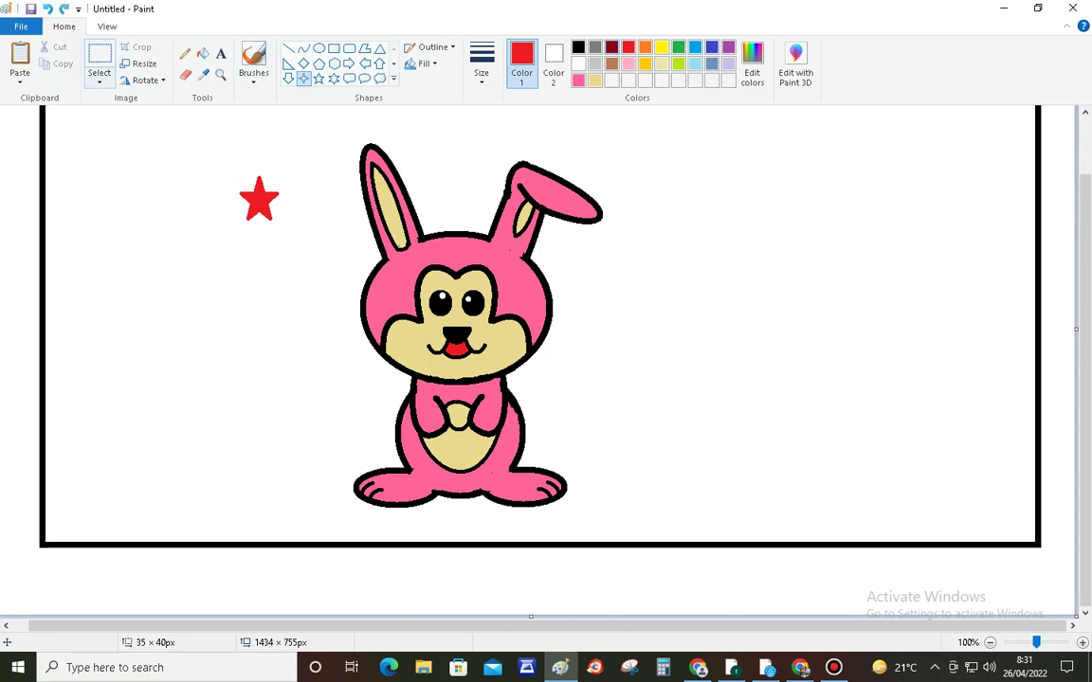
Make a copy of the whole rabbit with a rectangular selection and place it in the empty space to the right of the original
click(98, 81)
click(113, 114)
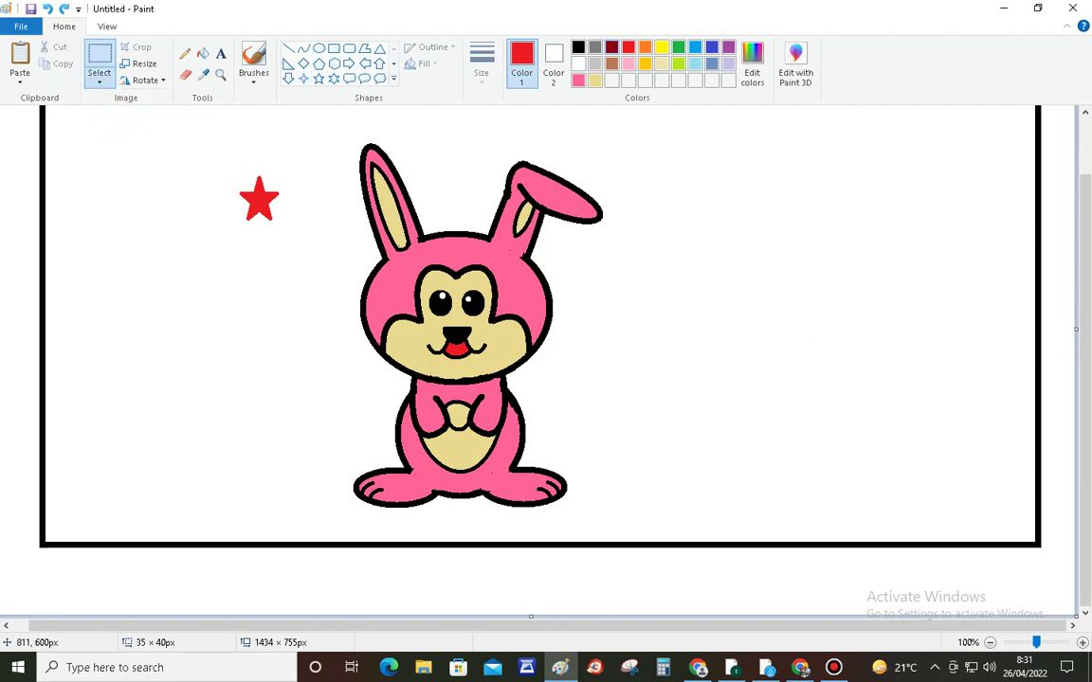
drag(624, 523, 302, 121)
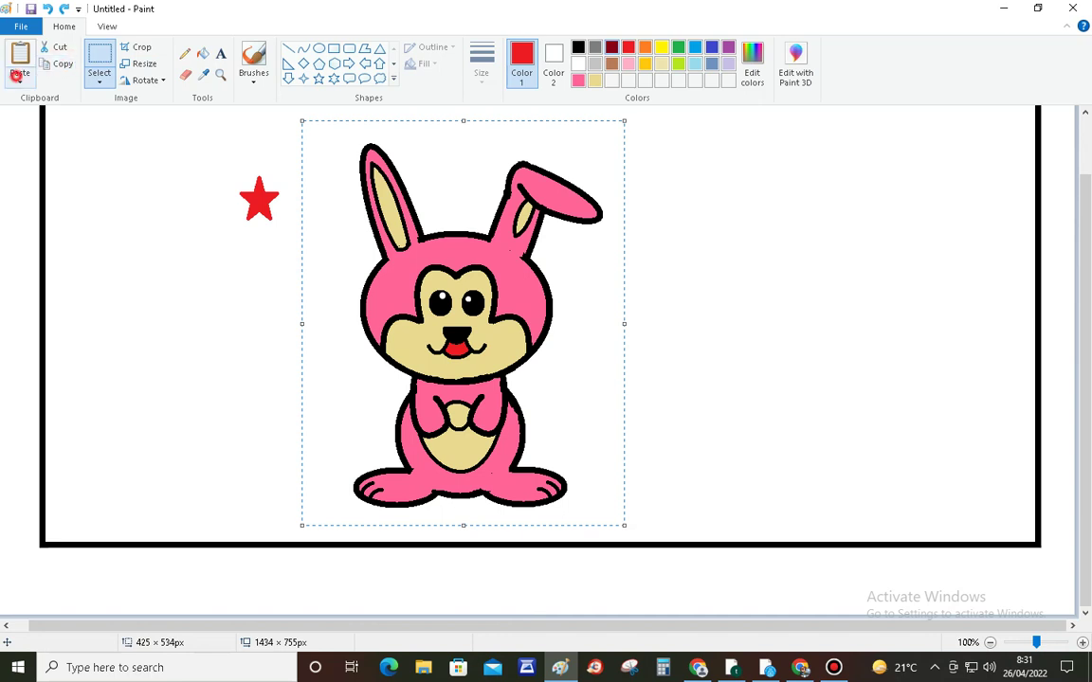
click(20, 76)
click(43, 98)
drag(134, 241, 776, 274)
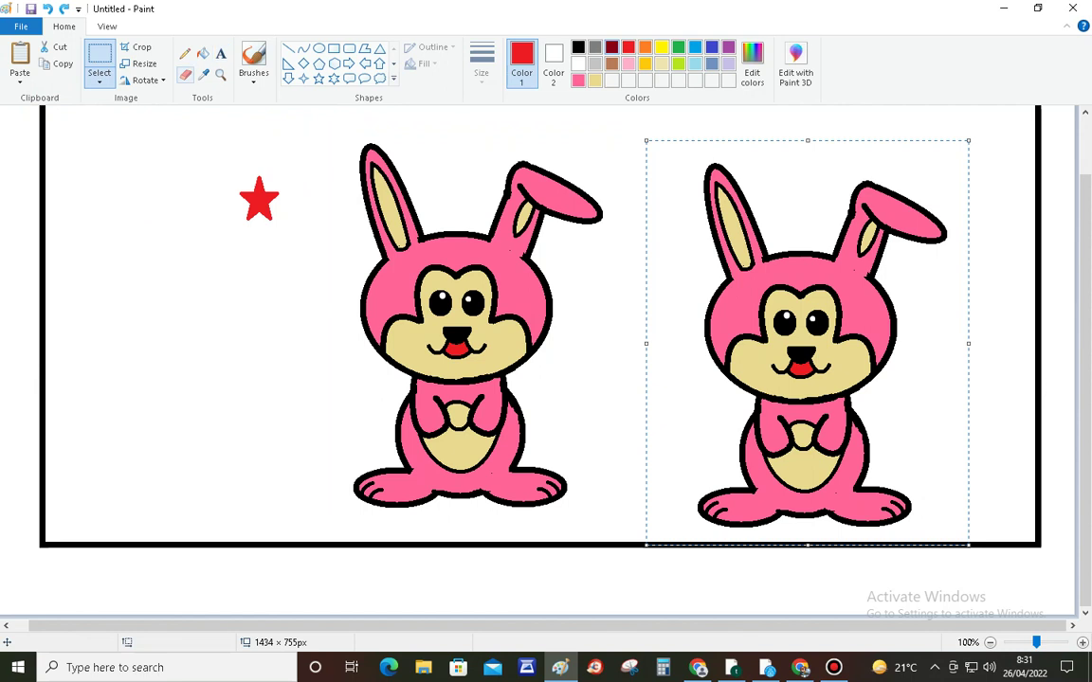
Flip the copied rabbit horizontally and move it level with the original as its mirror image
click(164, 80)
click(187, 165)
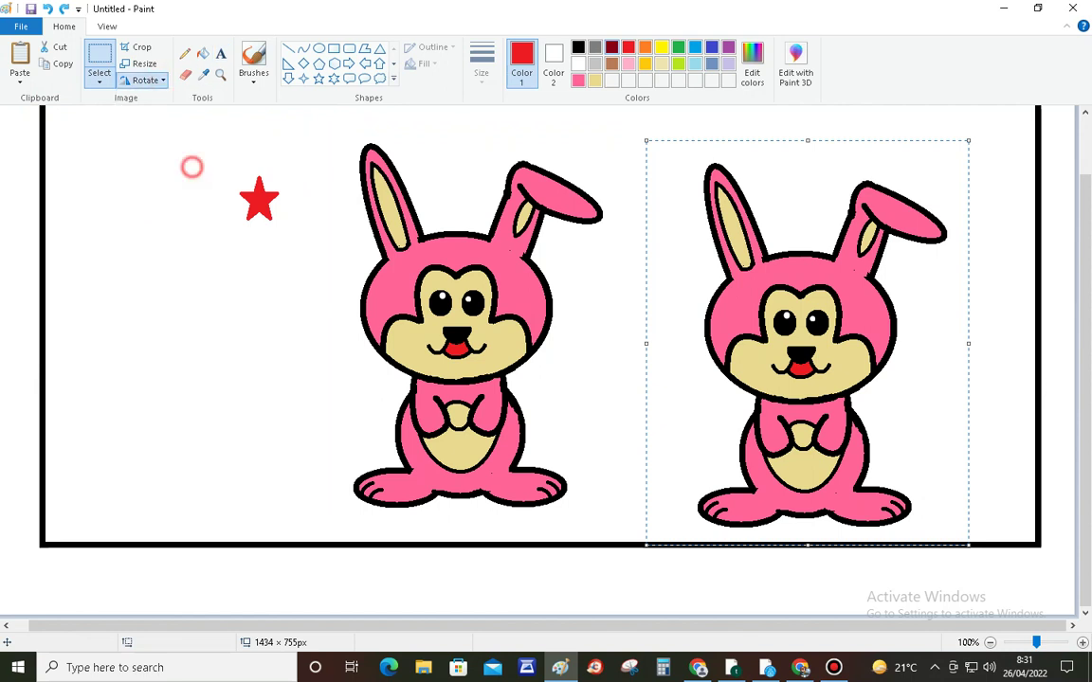
drag(827, 324, 832, 306)
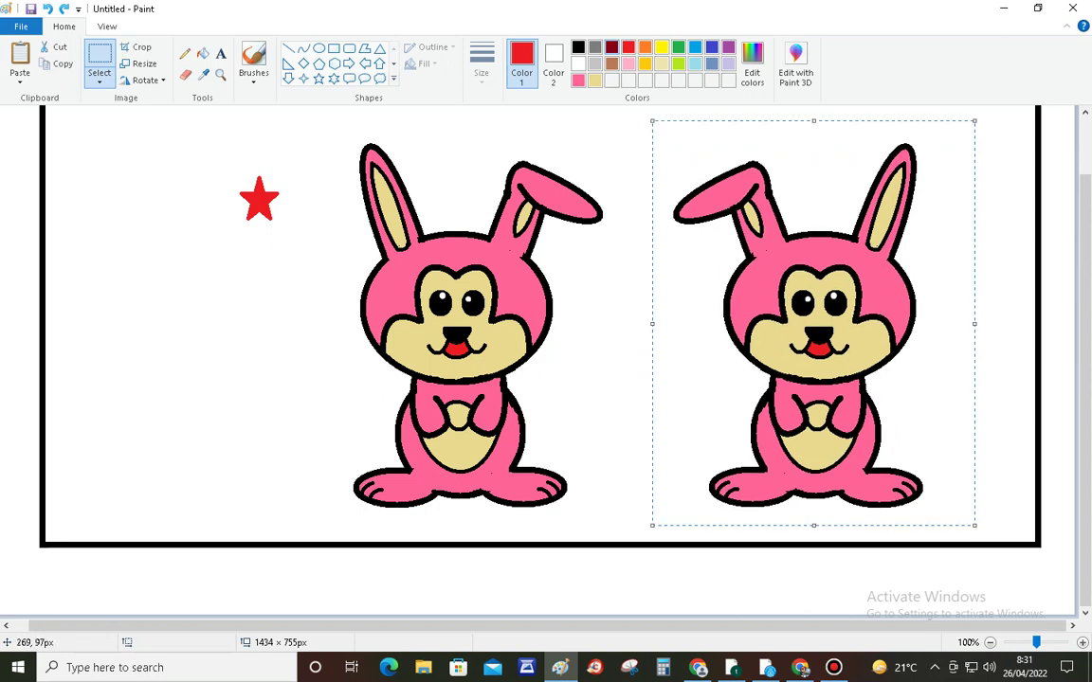
Move the star and both rabbits together to the left so that the group sits centered in the black frame
drag(192, 107, 987, 523)
drag(844, 422, 764, 426)
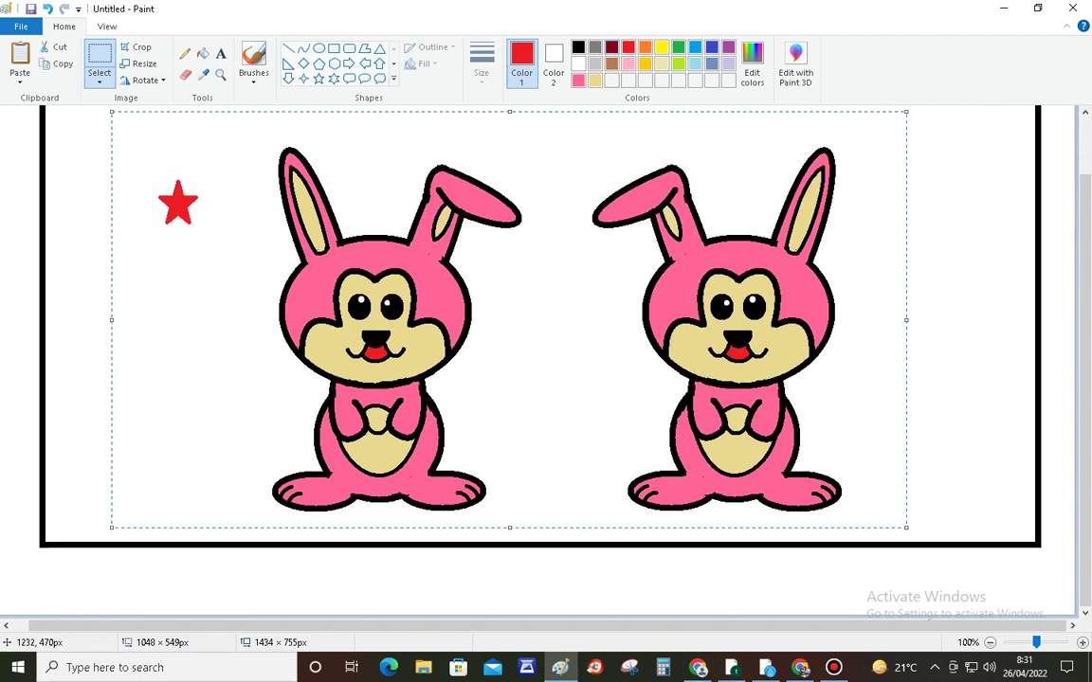
click(963, 379)
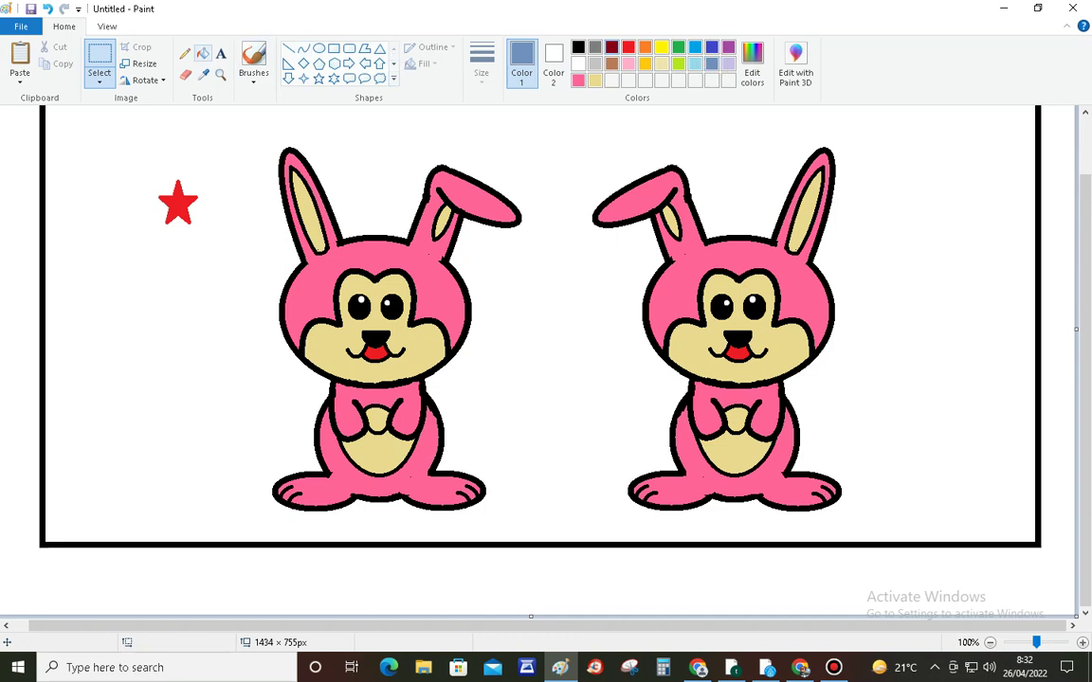
Fill the white background inside the black frame with blue-gray
click(203, 53)
click(535, 297)
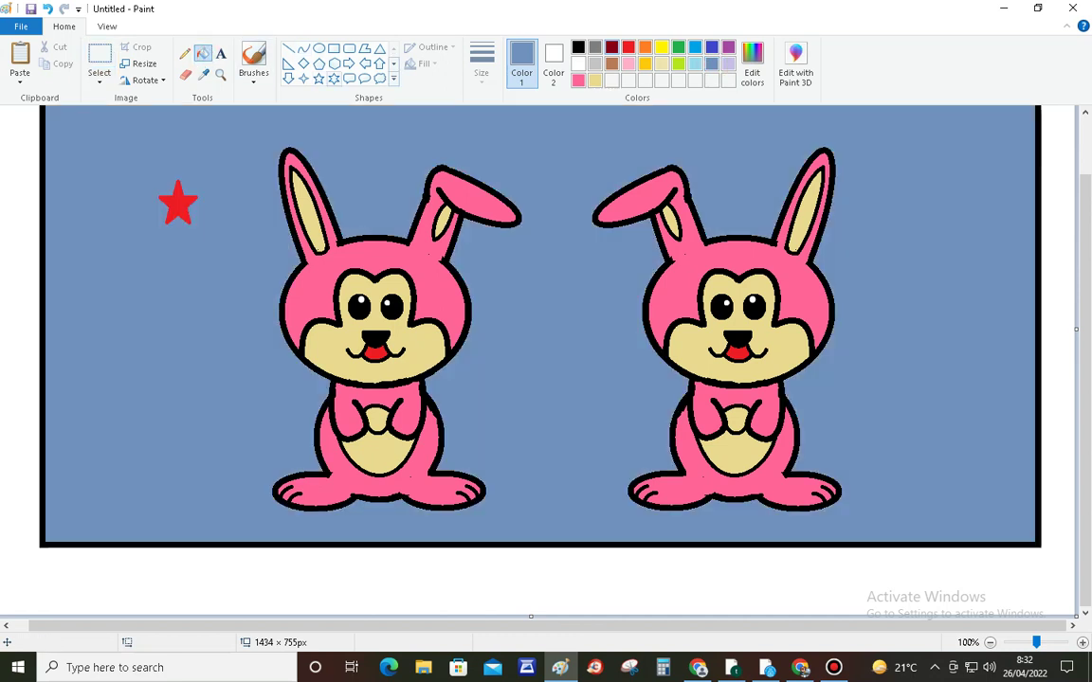
Draw a six-point star outline about 32 × 35 px in orange, above and to the right of the second rabbit
click(334, 78)
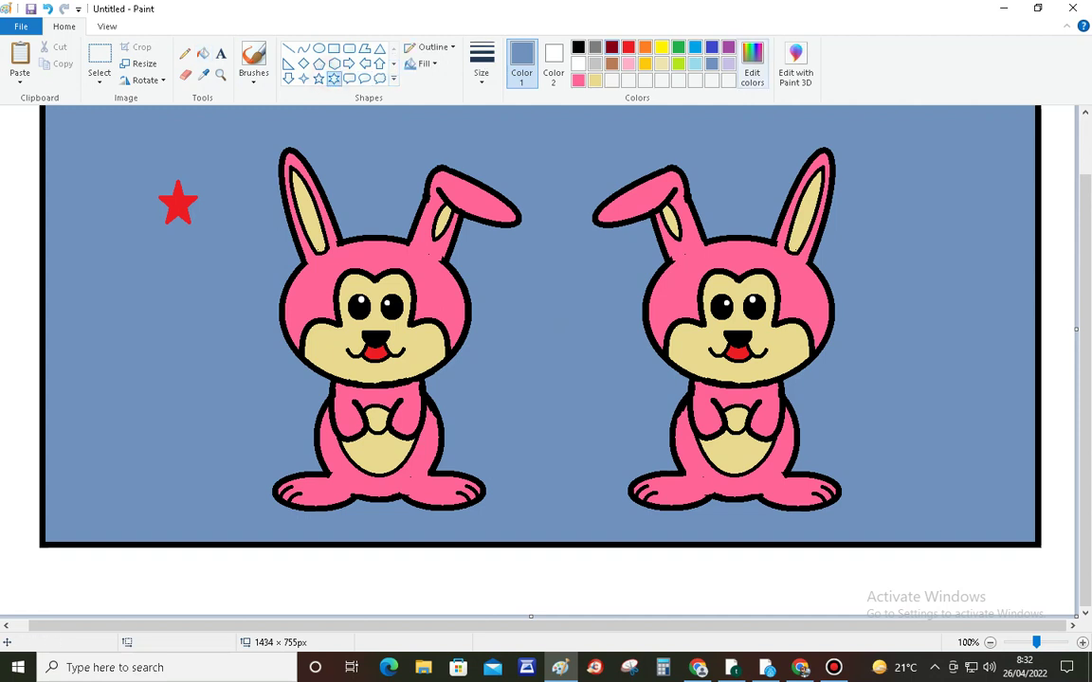
click(728, 46)
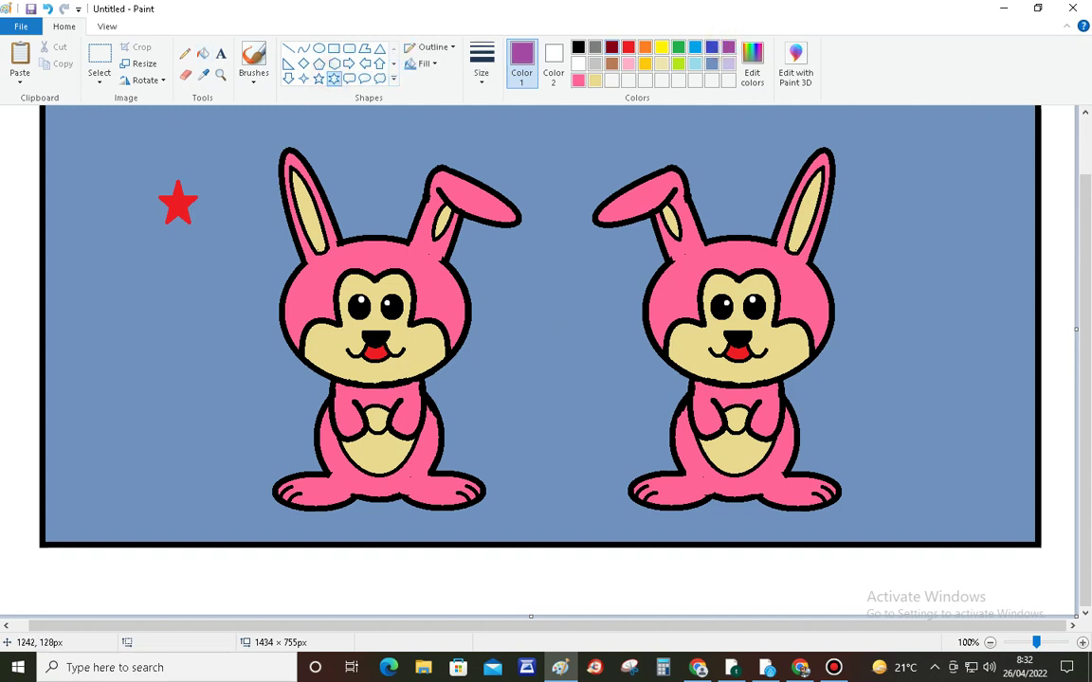
drag(921, 140, 949, 170)
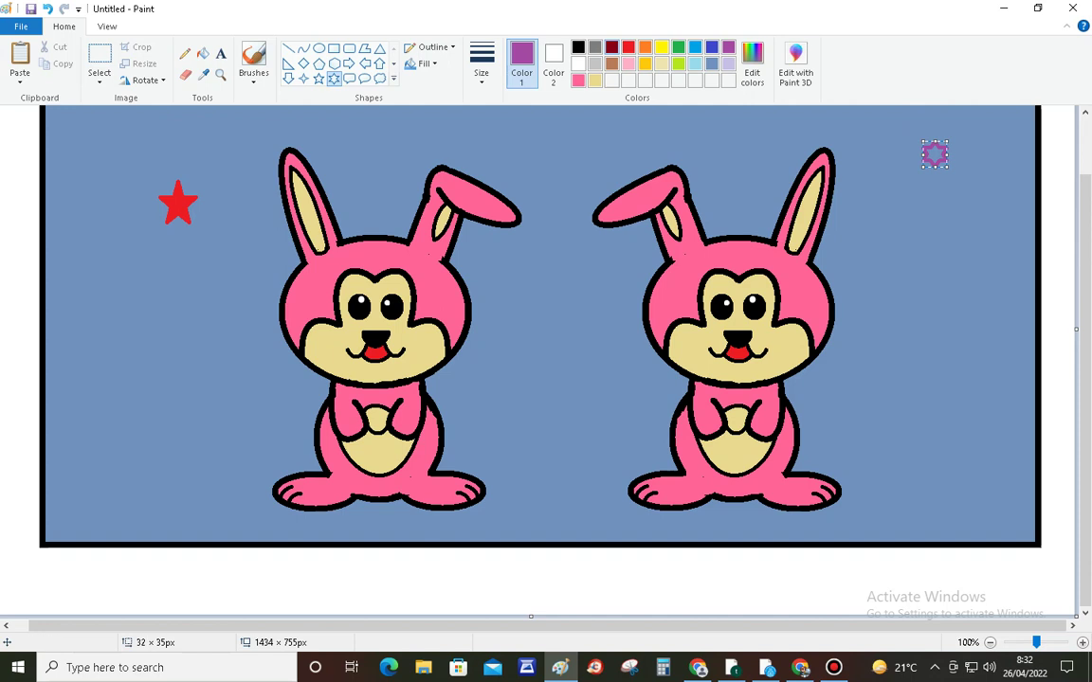
click(644, 46)
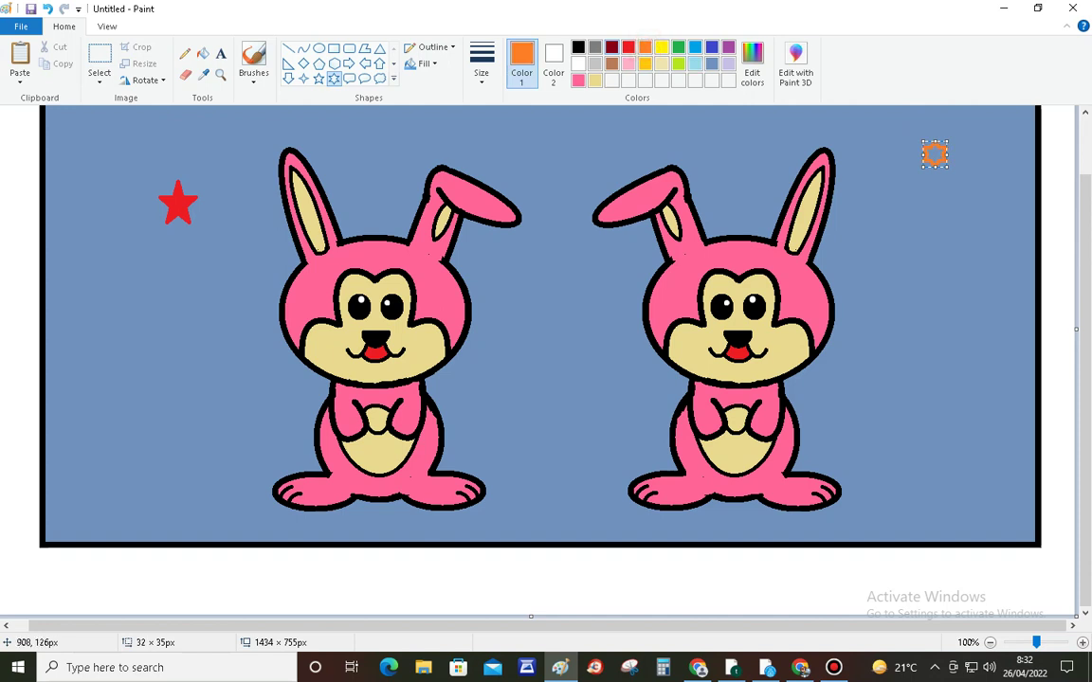
Add four orange six-point star outlines: between the ears, between the heads, left of the first rabbit and right of the second
drag(543, 124, 568, 152)
drag(131, 348, 158, 382)
drag(543, 308, 578, 352)
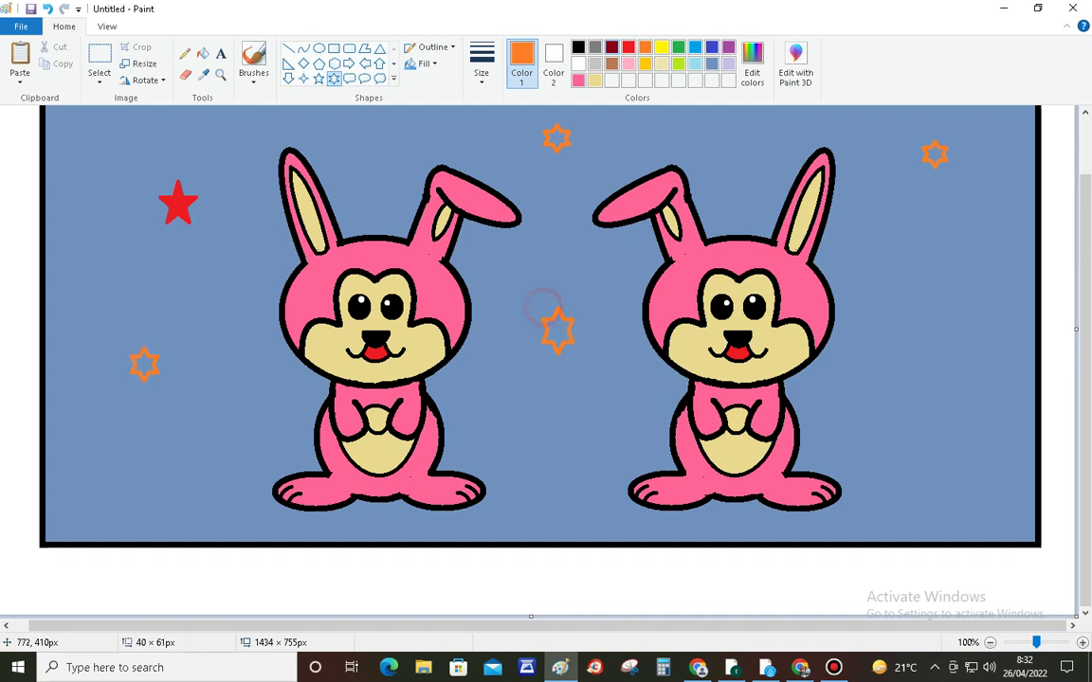
drag(921, 417, 945, 440)
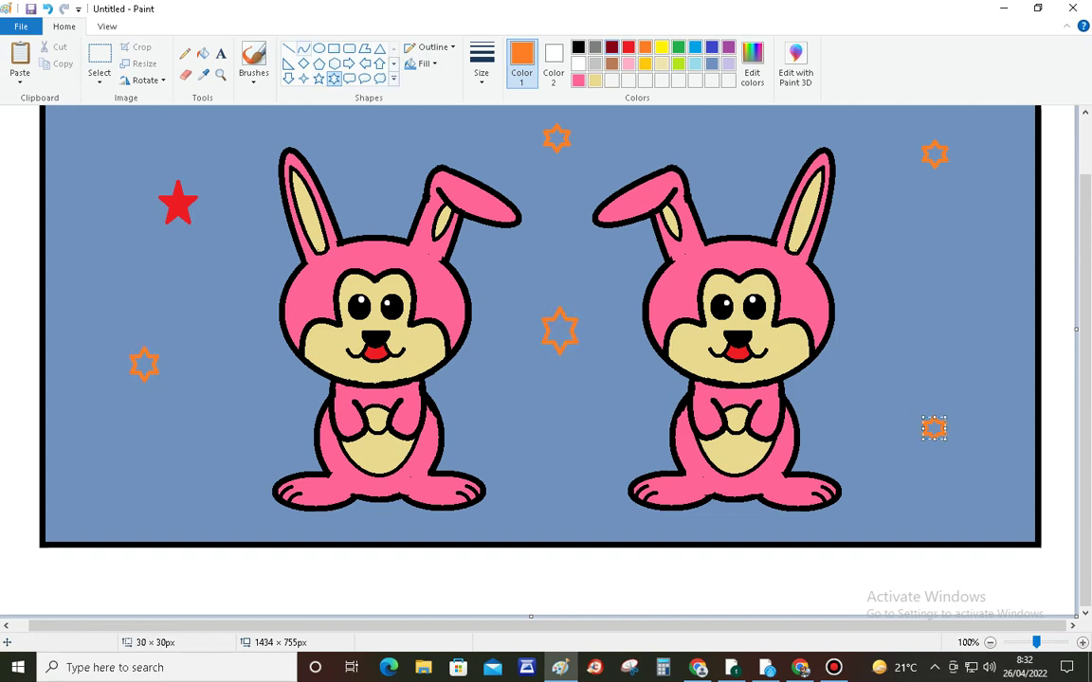
Fill the star left of the first rabbit with orange and the star between the rabbits' heads with dark red
click(202, 53)
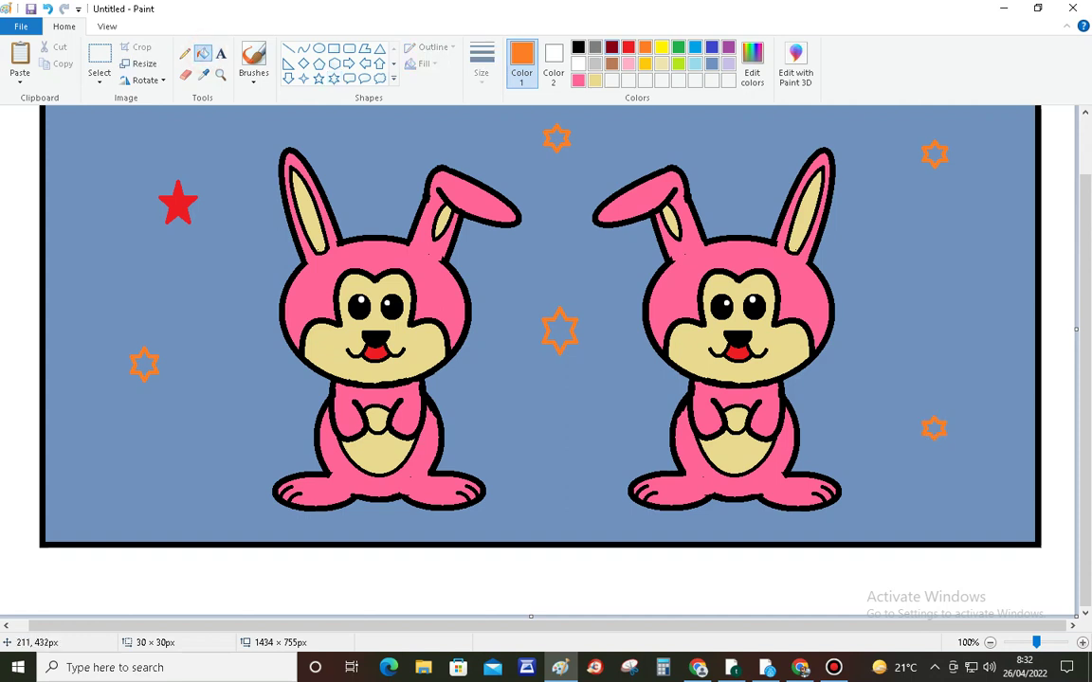
click(144, 368)
click(612, 46)
click(560, 329)
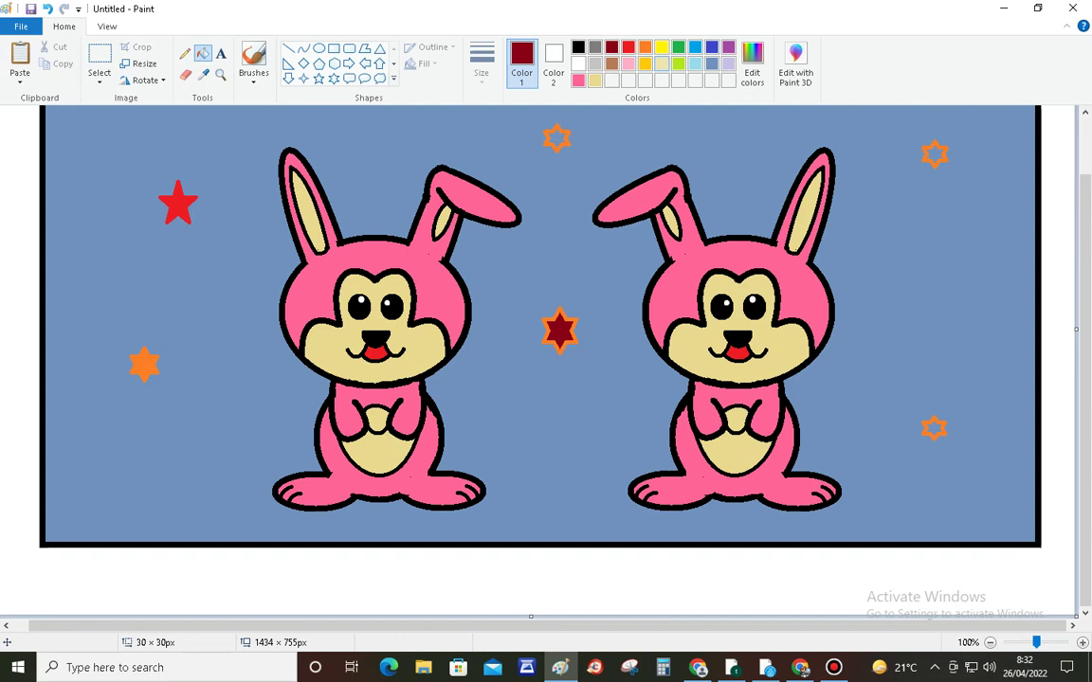
Fill the star between the rabbits' ears with green and the two stars beside the second rabbit with lime
click(678, 47)
click(558, 138)
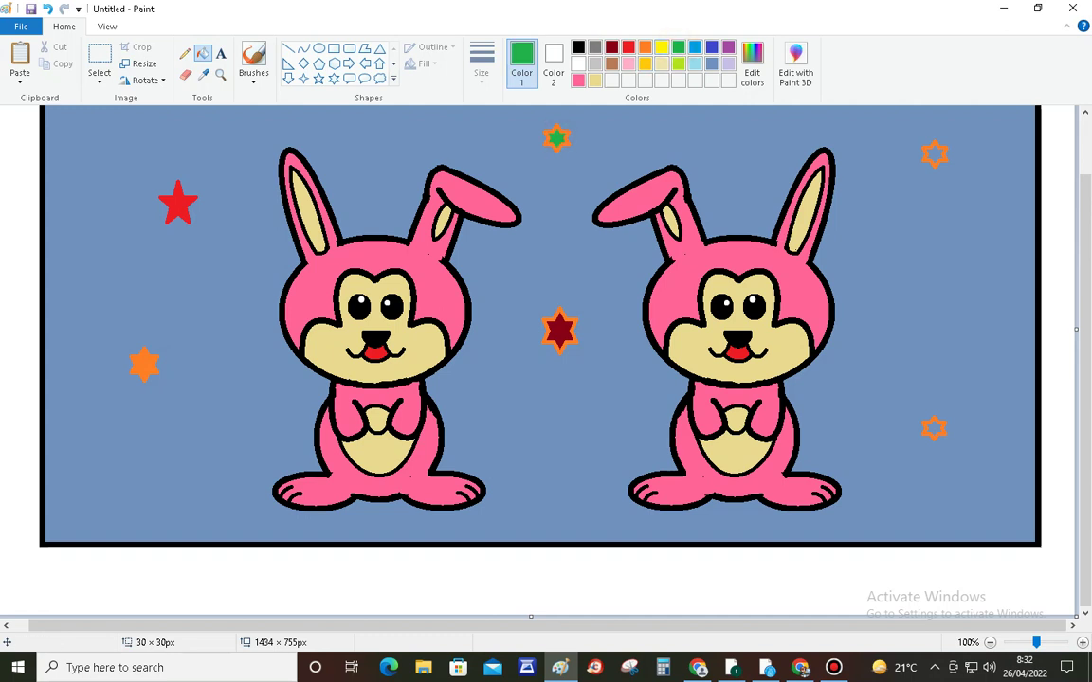
click(678, 63)
click(935, 155)
click(933, 428)
Save the drawing as a PNG named menggambar kelinci-nyta in the PAS GAMBAR 202122 folder
scroll(677, 312, up, 2)
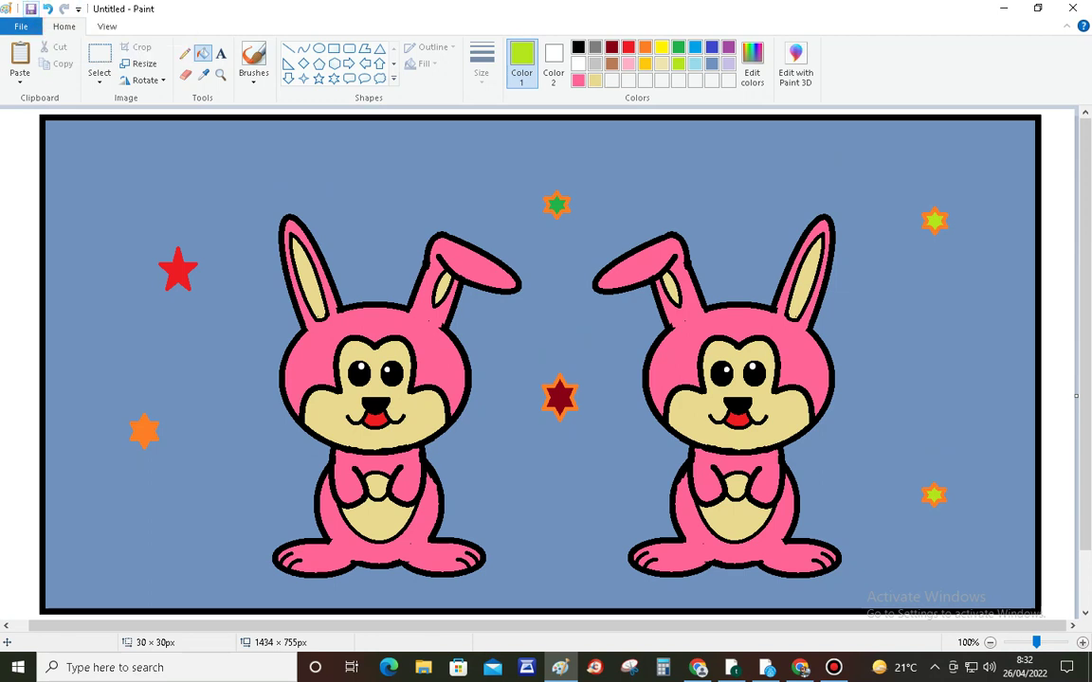
key(ctrl+s)
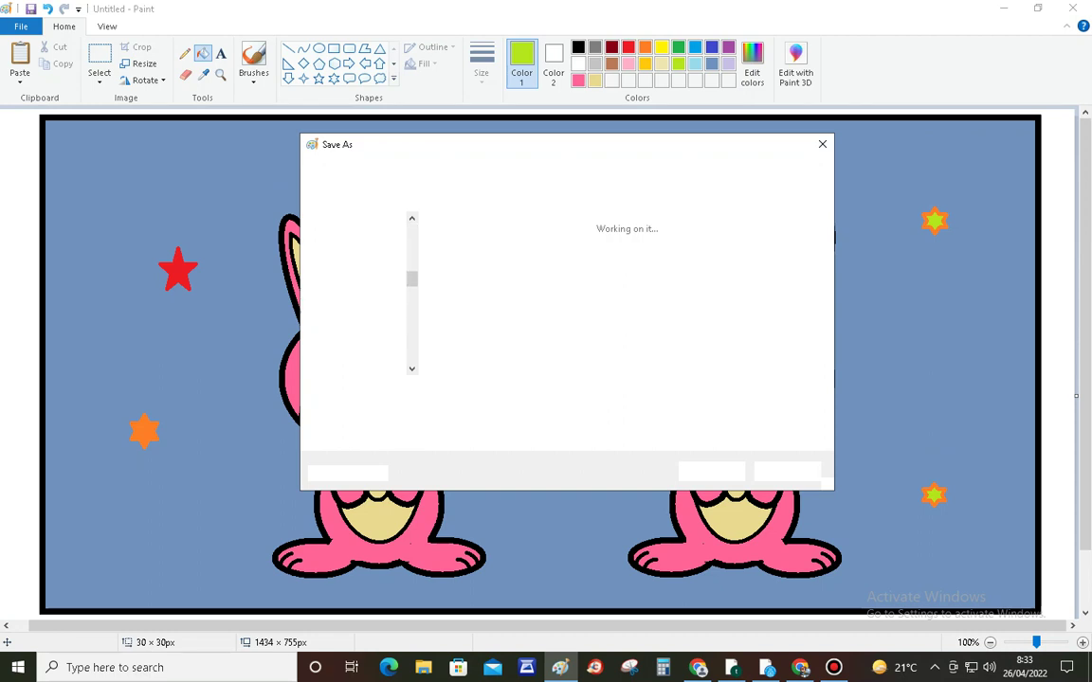
text(me)
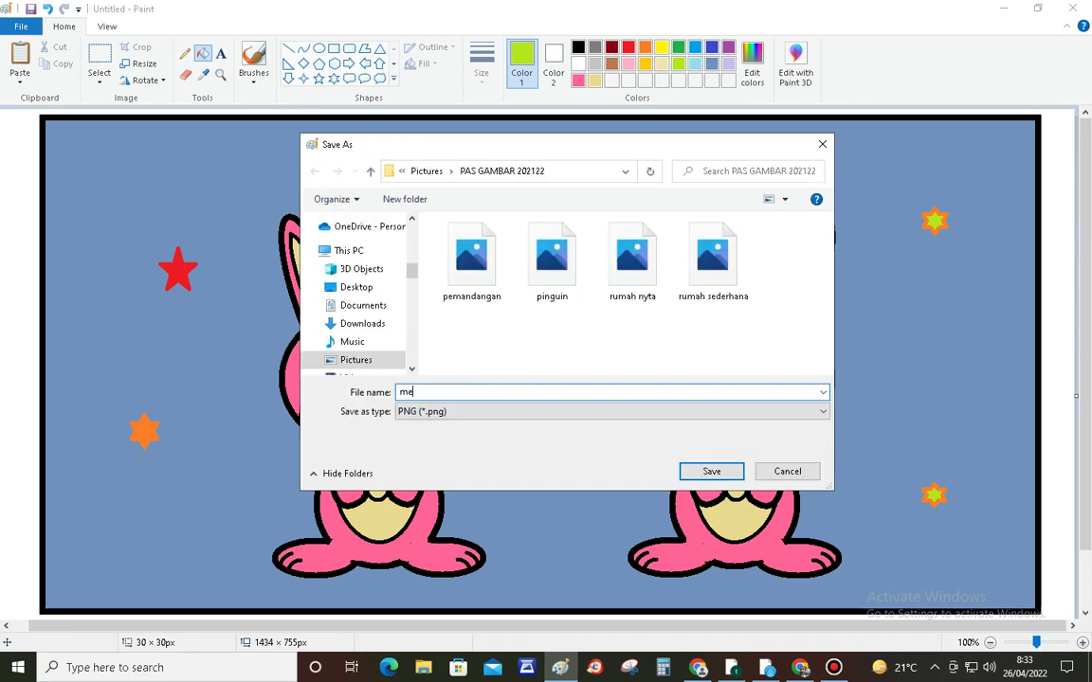
text(nggambar kelinci-nyta)
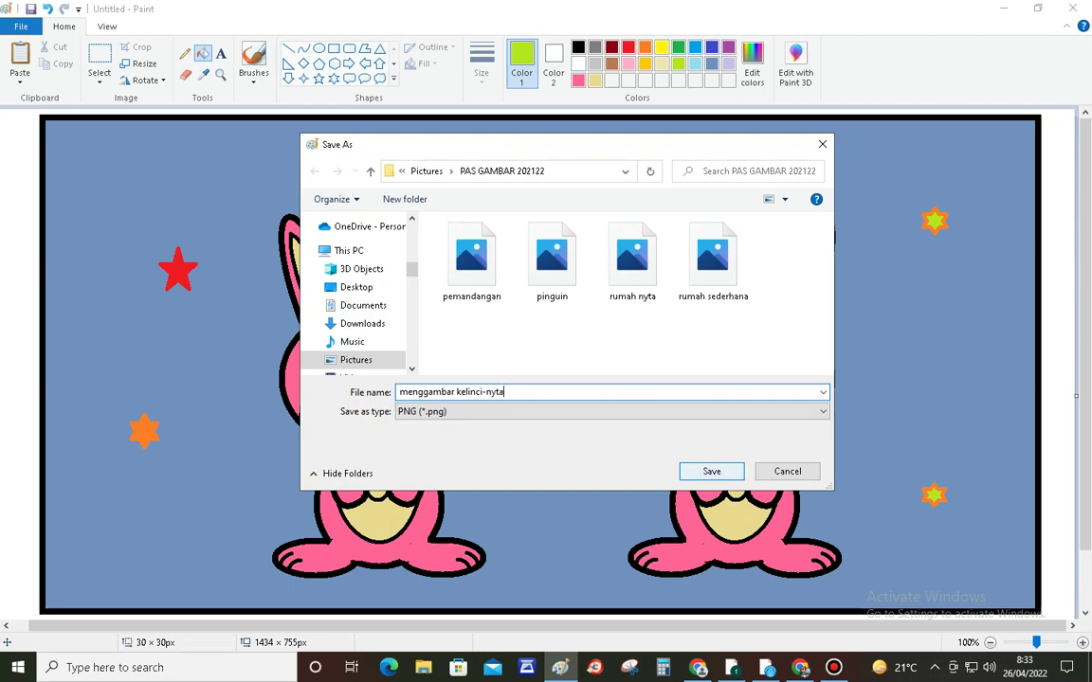
click(724, 469)
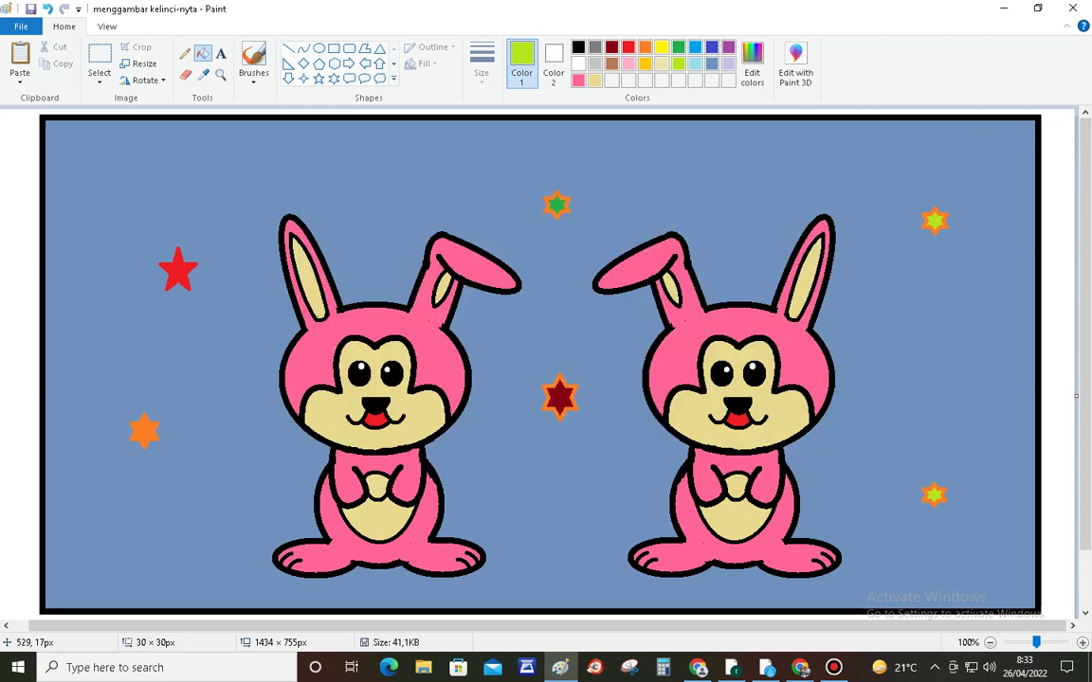